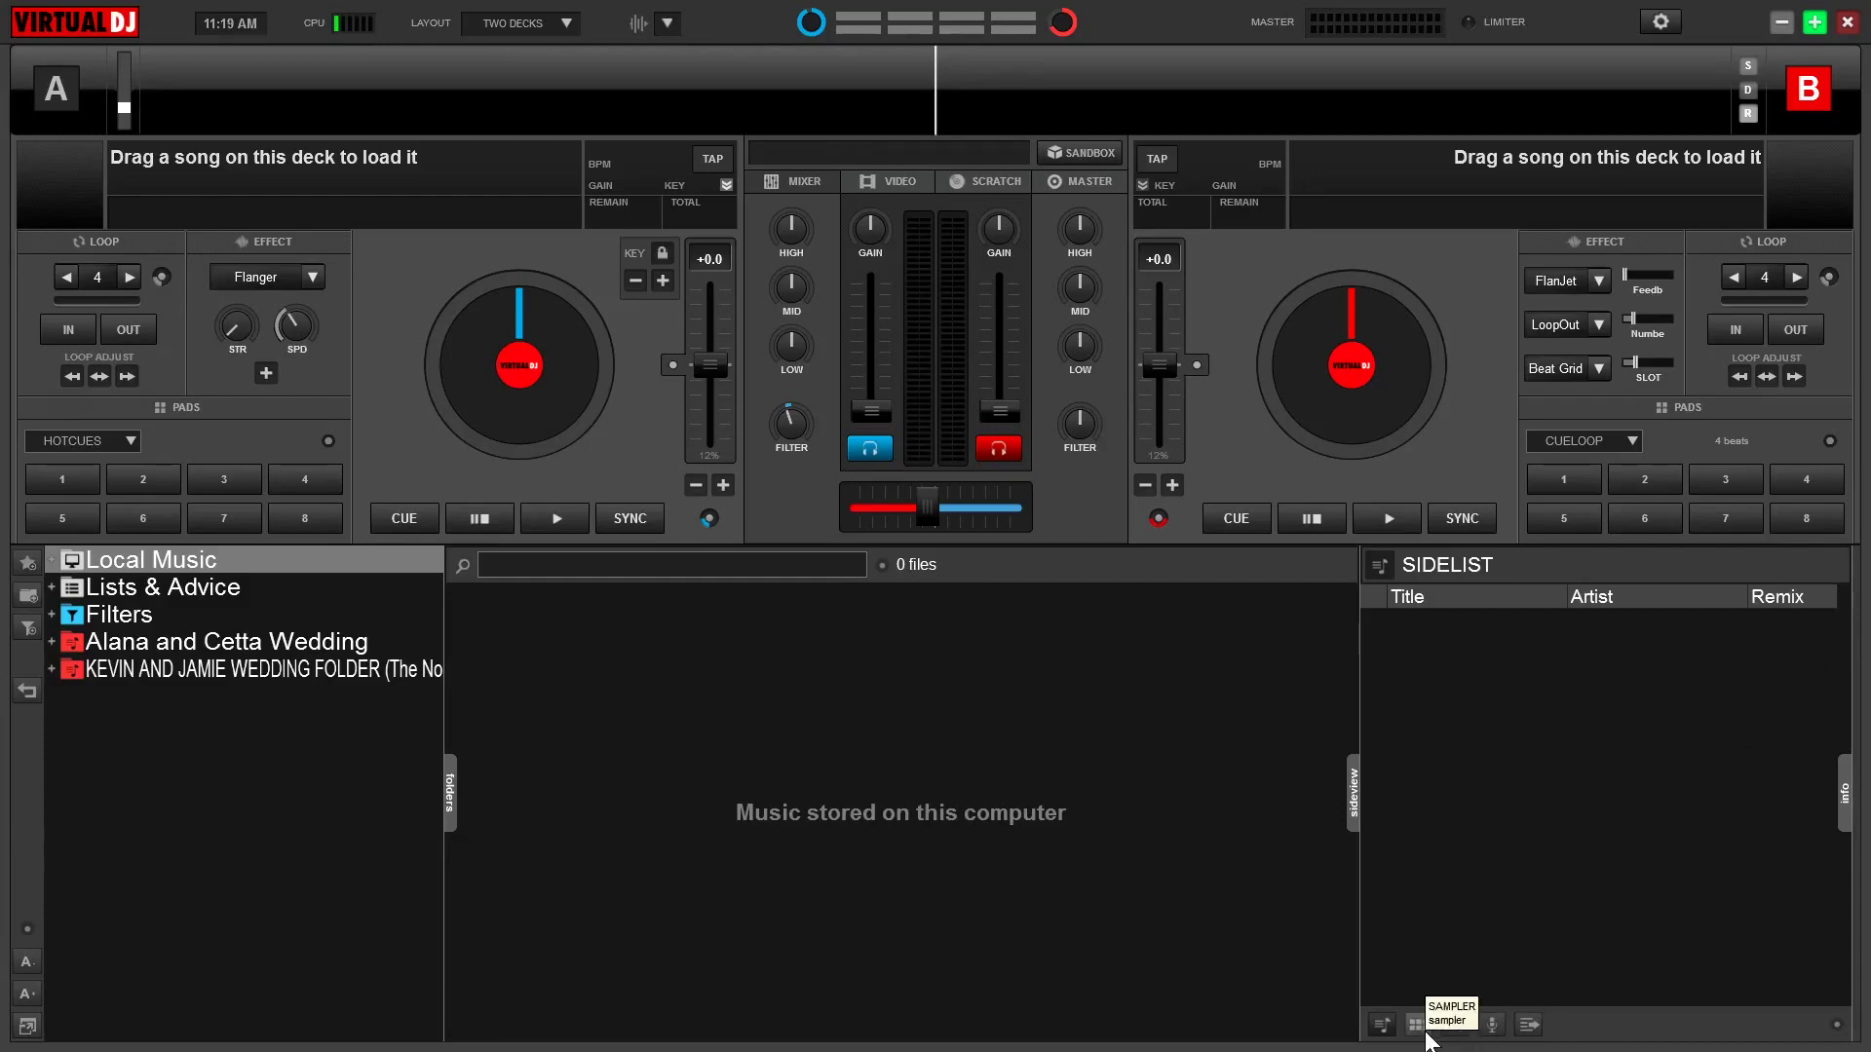
- Show the Sampler in the side panel with the AUDIO FX bank's Air Horn, Siren and Explosion pads
left_click(1425, 1034)
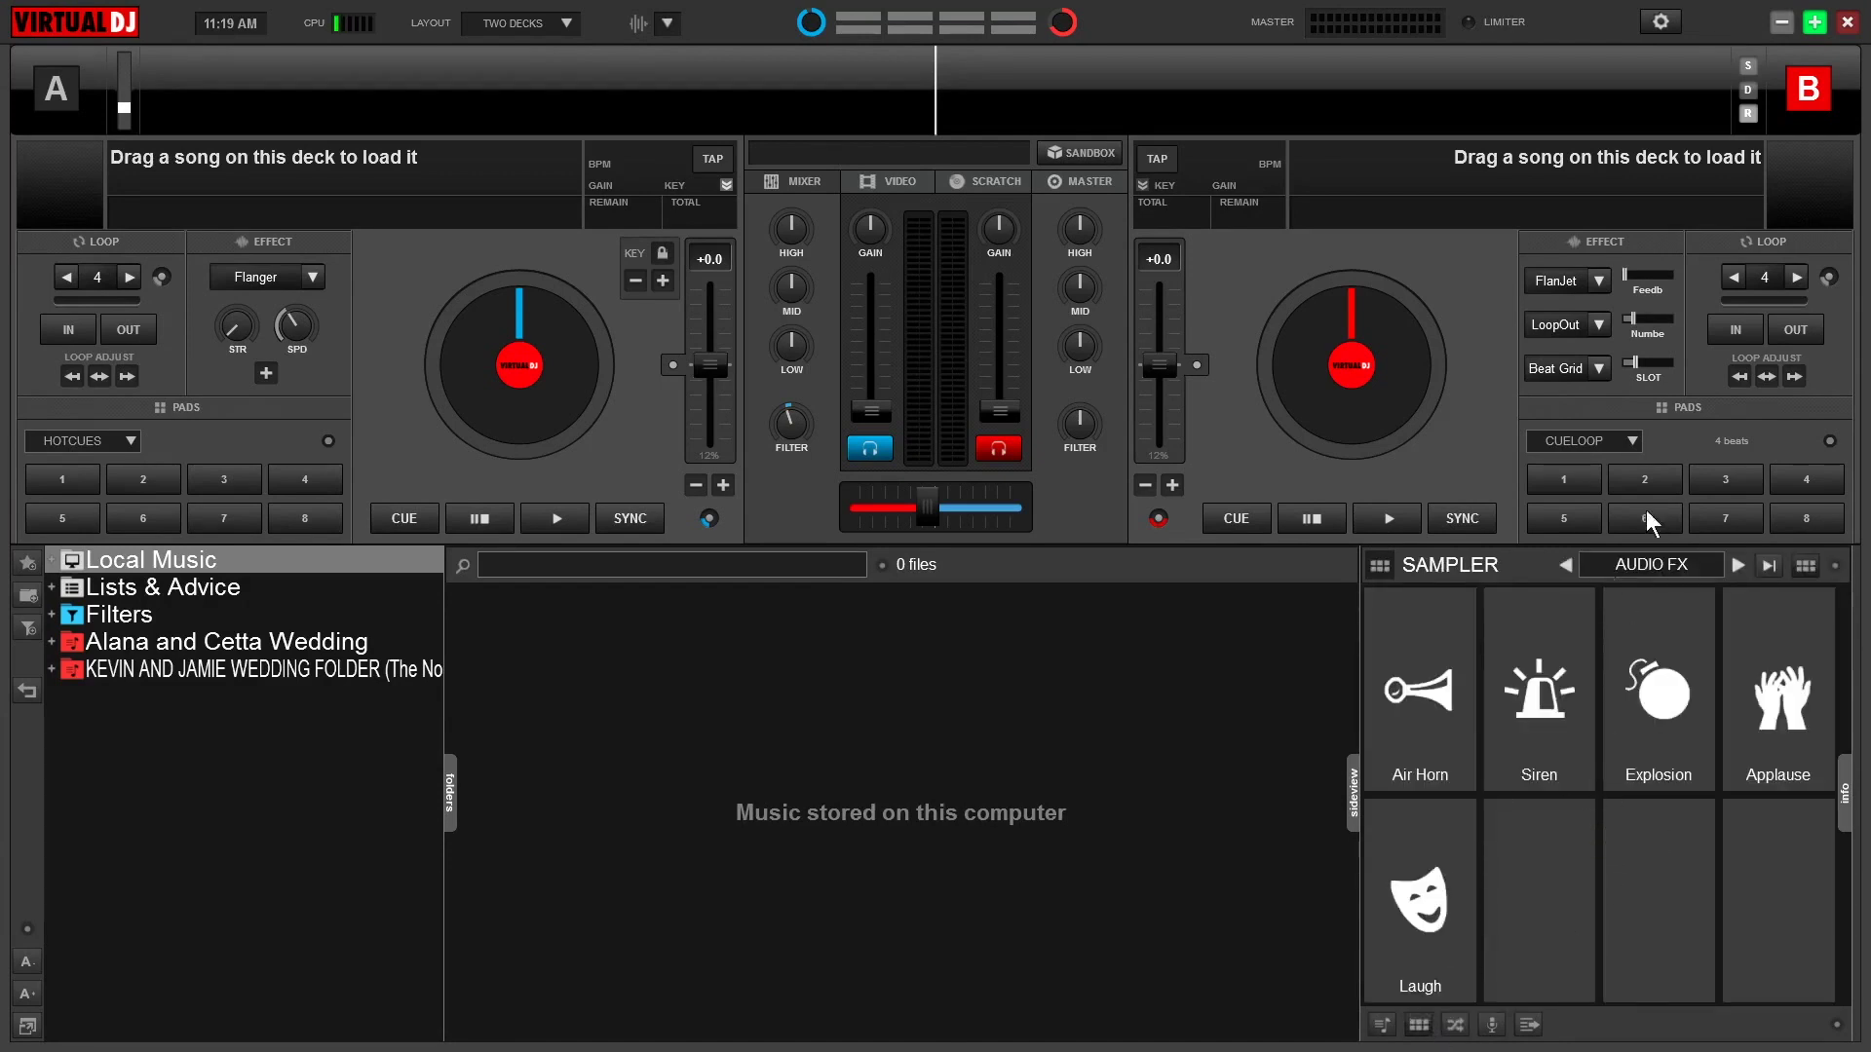
- Set deck B's pads to sampler mode and expand Lists & Advice and its Sampler folder
left_click(1633, 441)
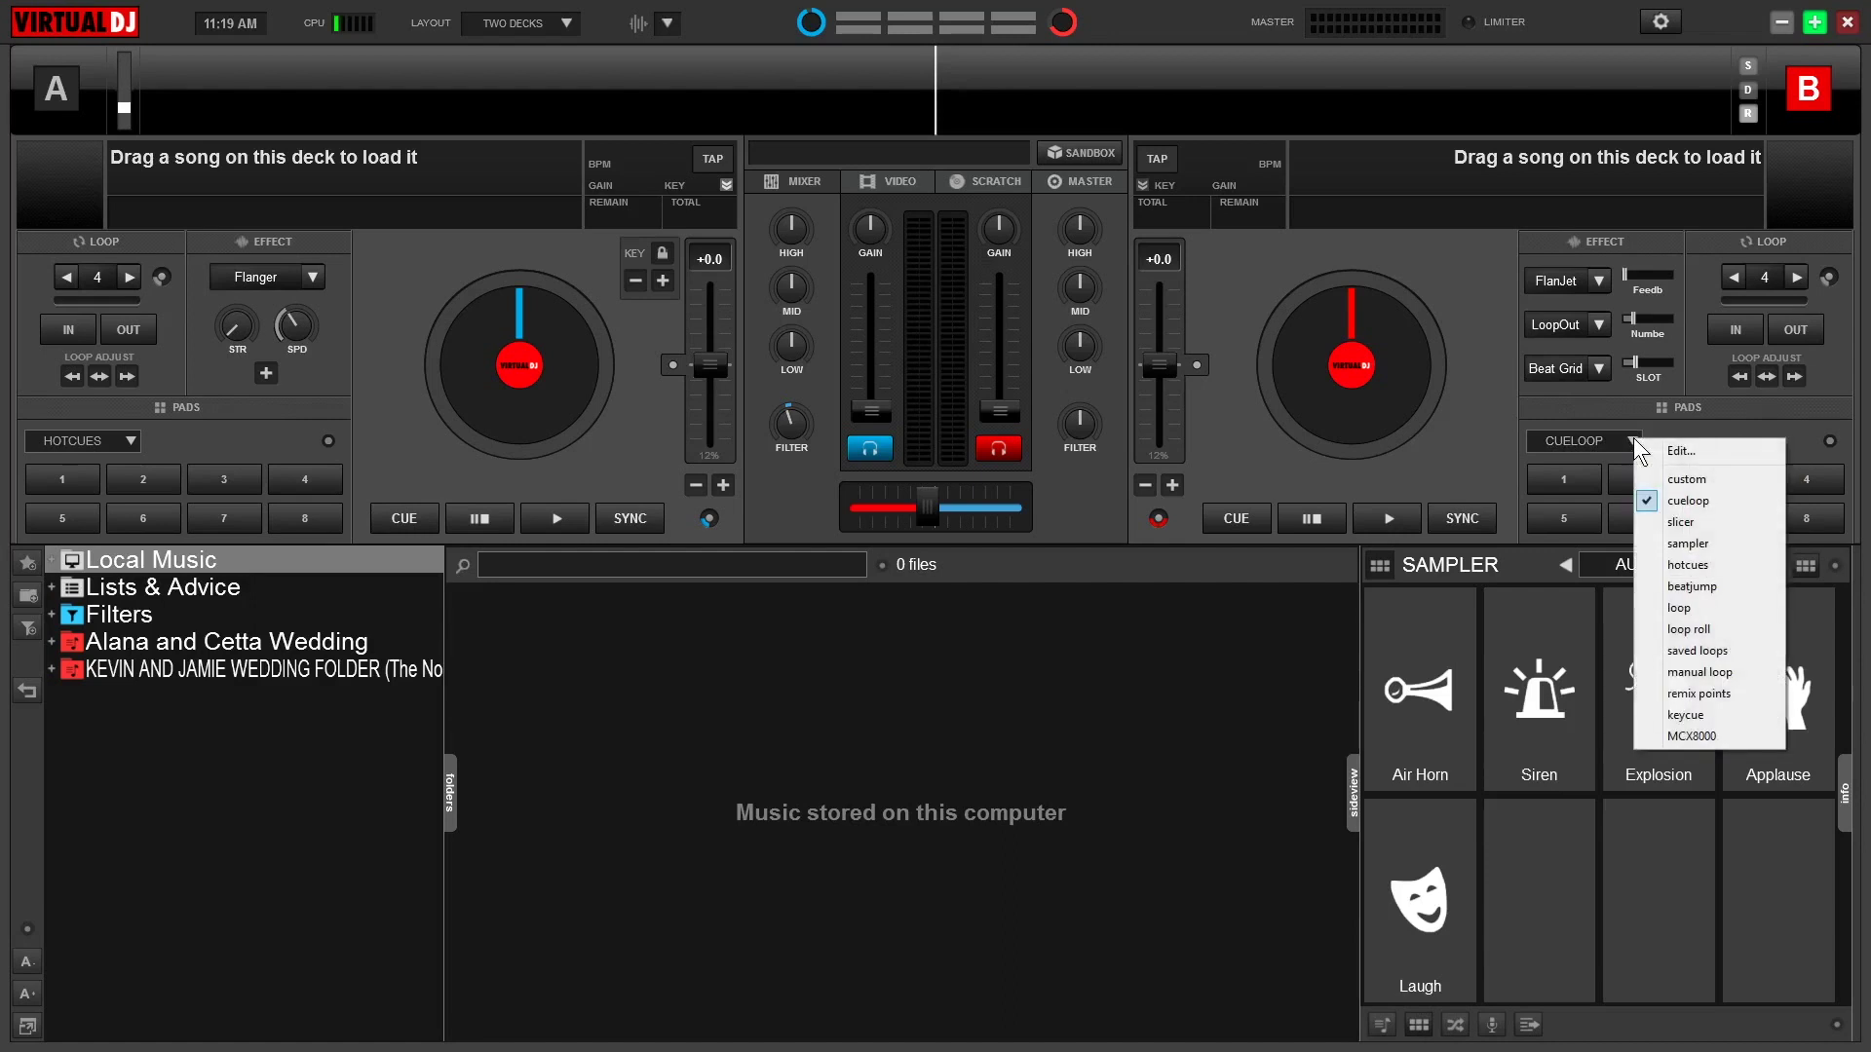
left_click(1698, 545)
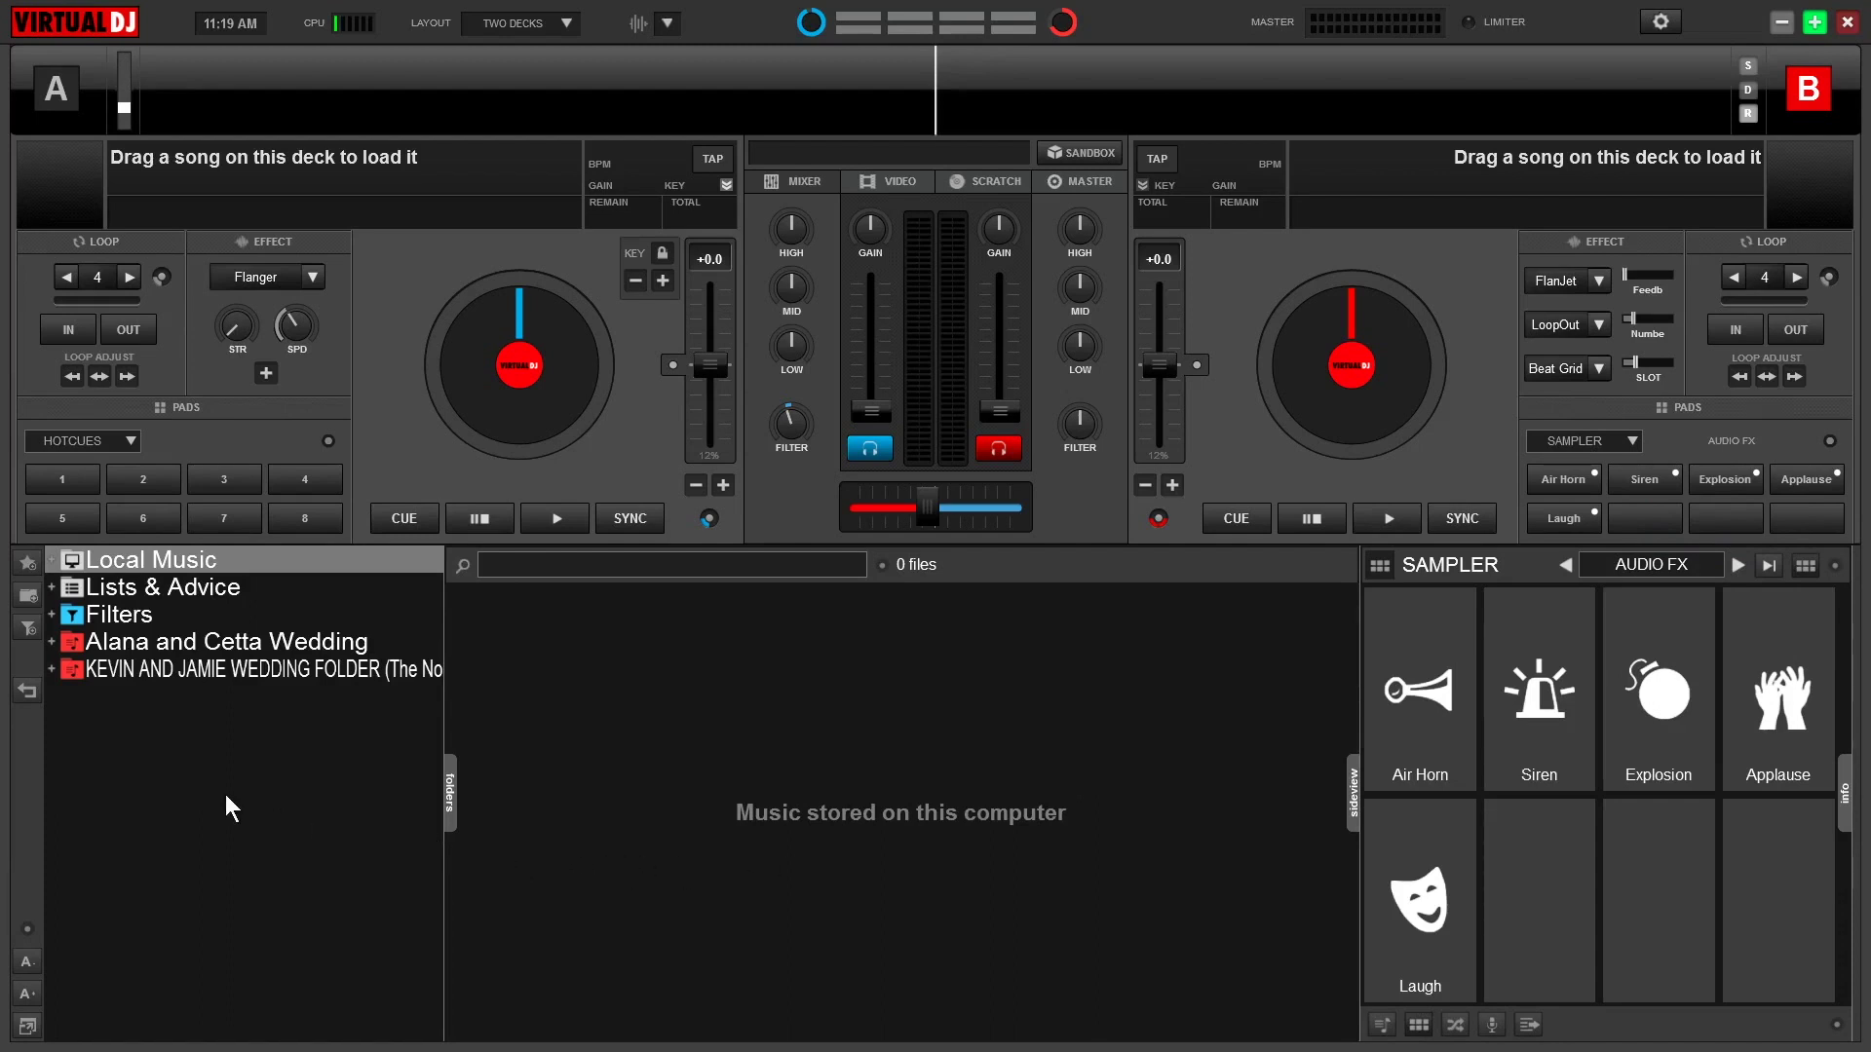
left_click(53, 585)
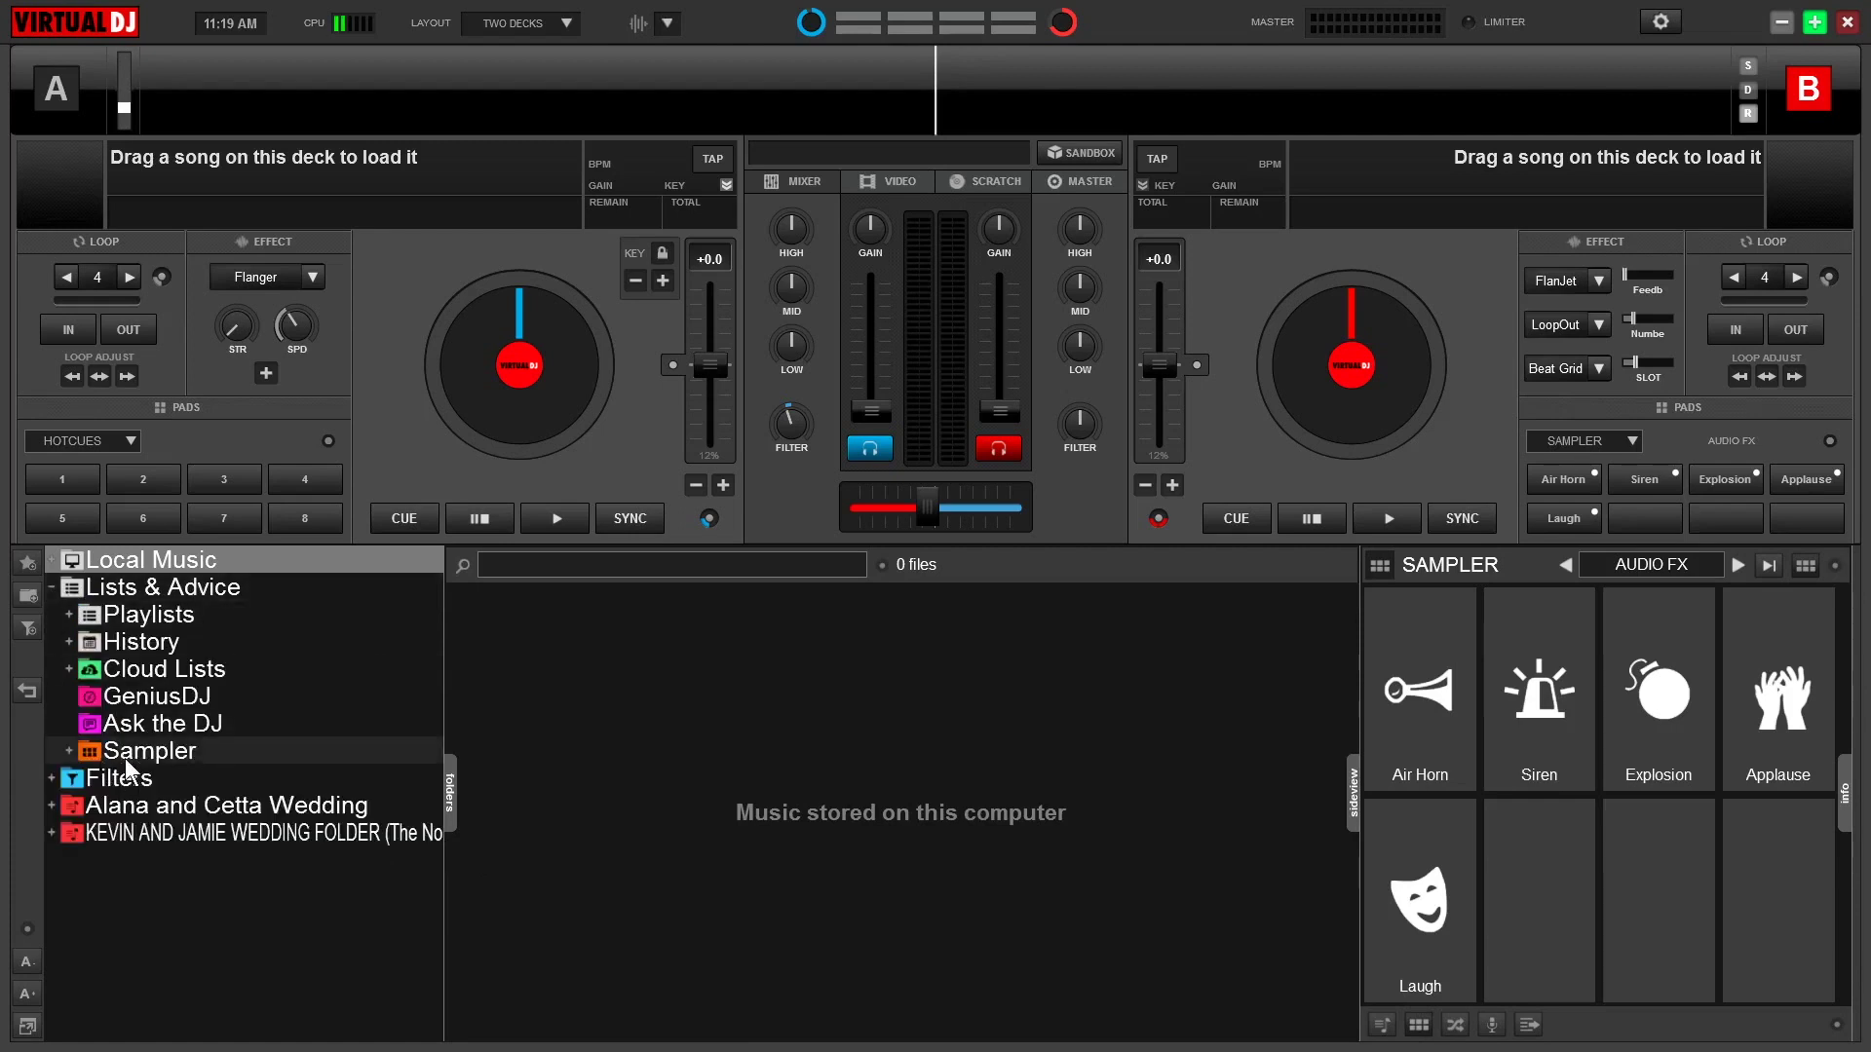
left_click(68, 751)
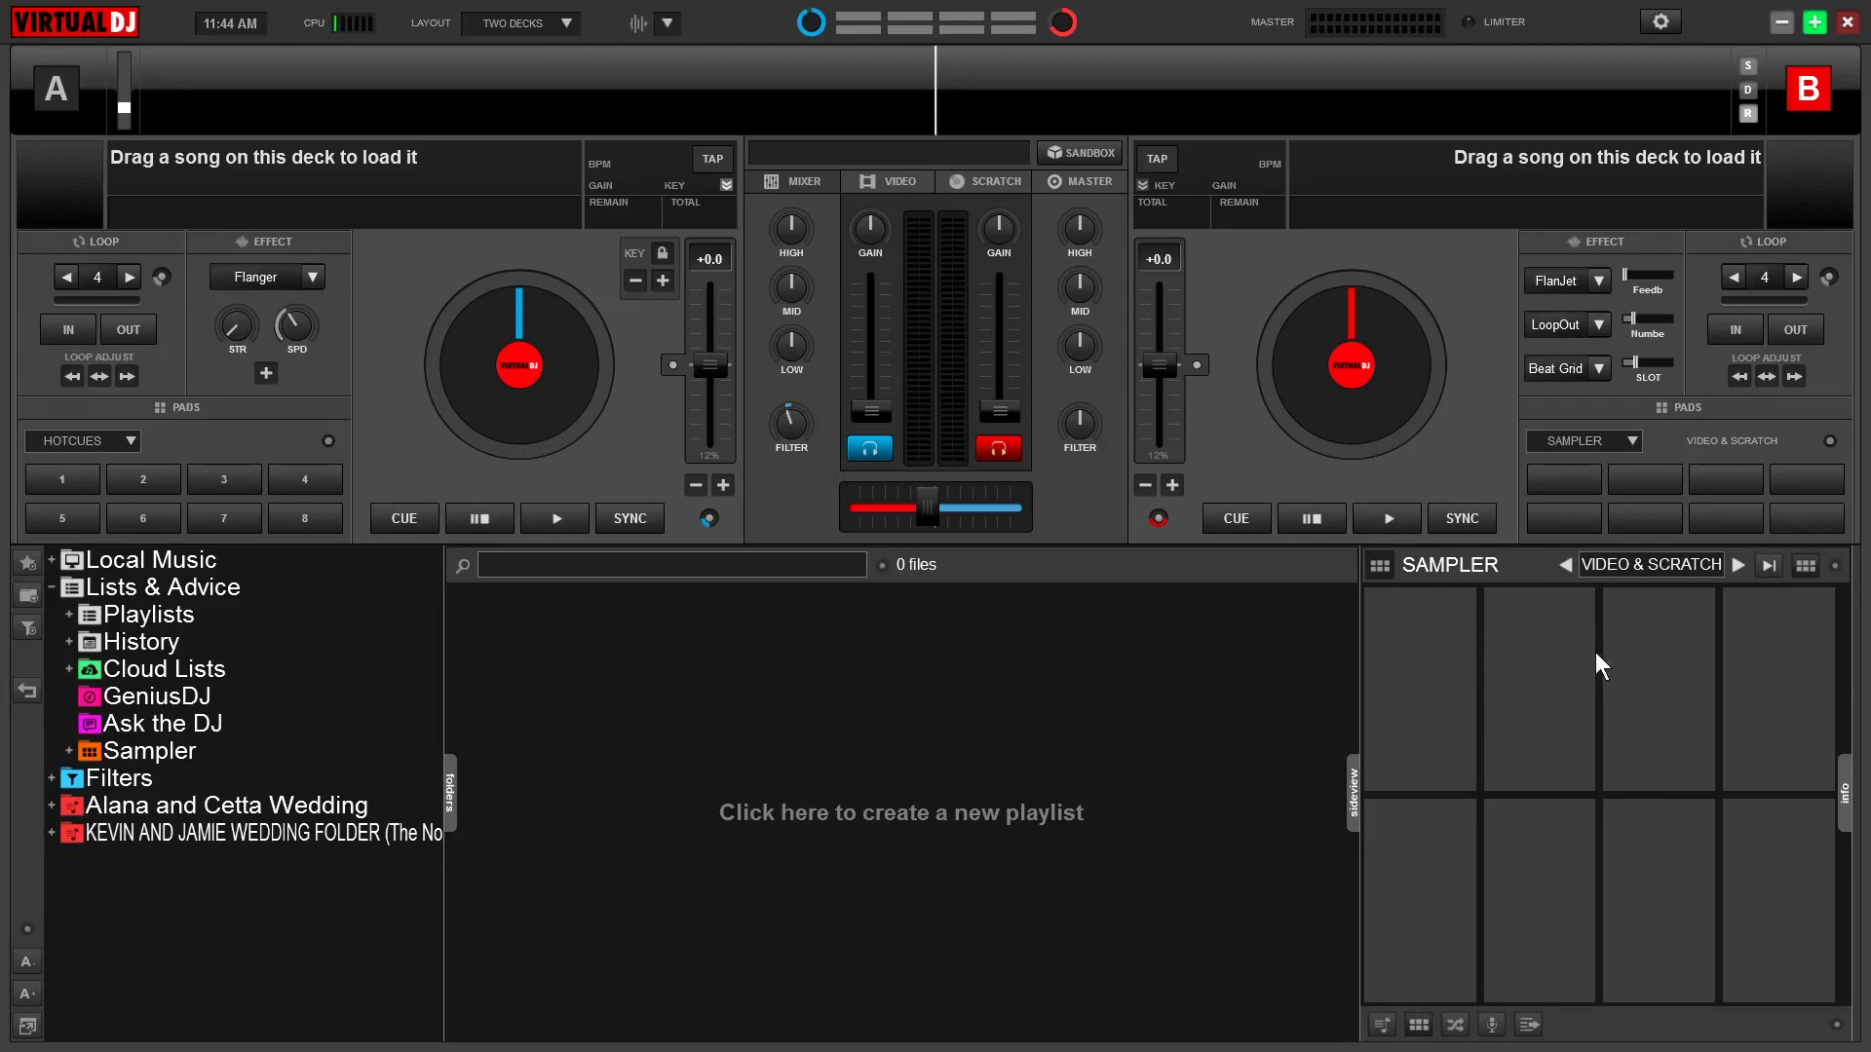
- Cycle through the AUDIO FX, FAMOUS, INSTRUMENTS and VIDEO & SCRATCH banks, ending on AUDIO FX
left_click(1739, 564)
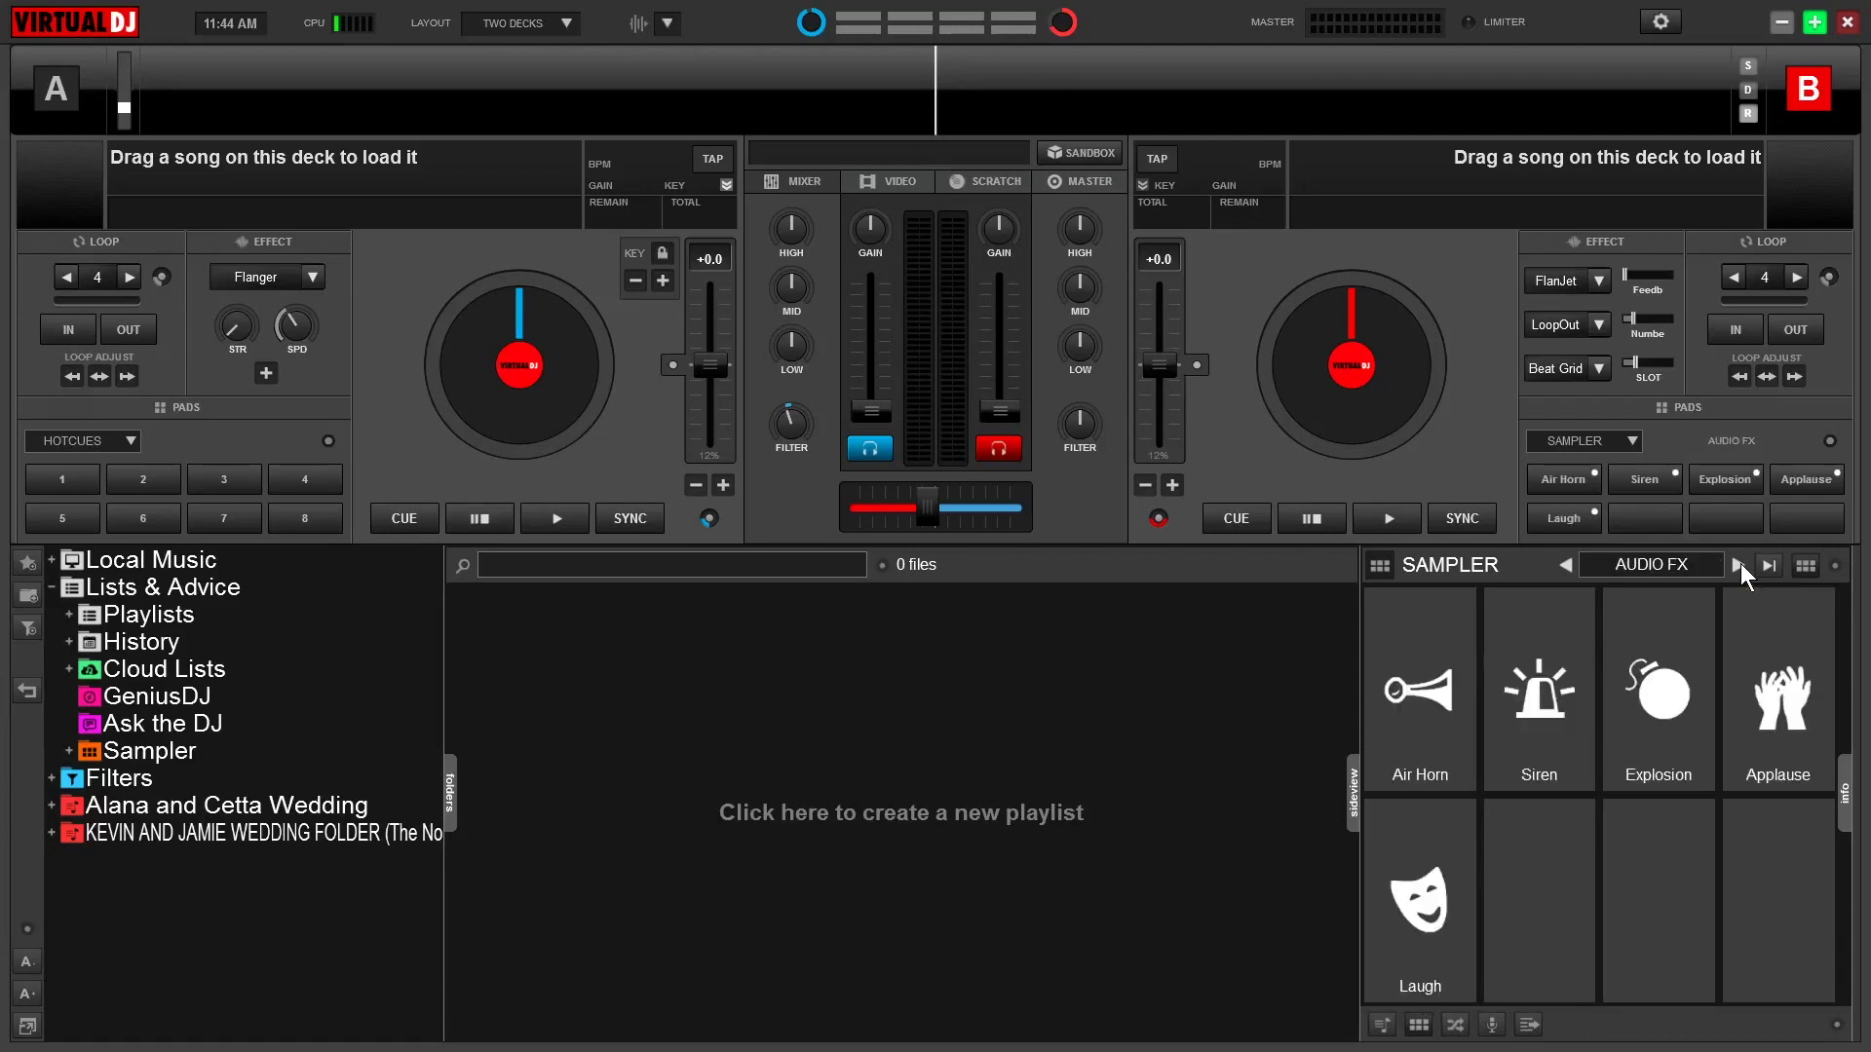
left_click(1739, 564)
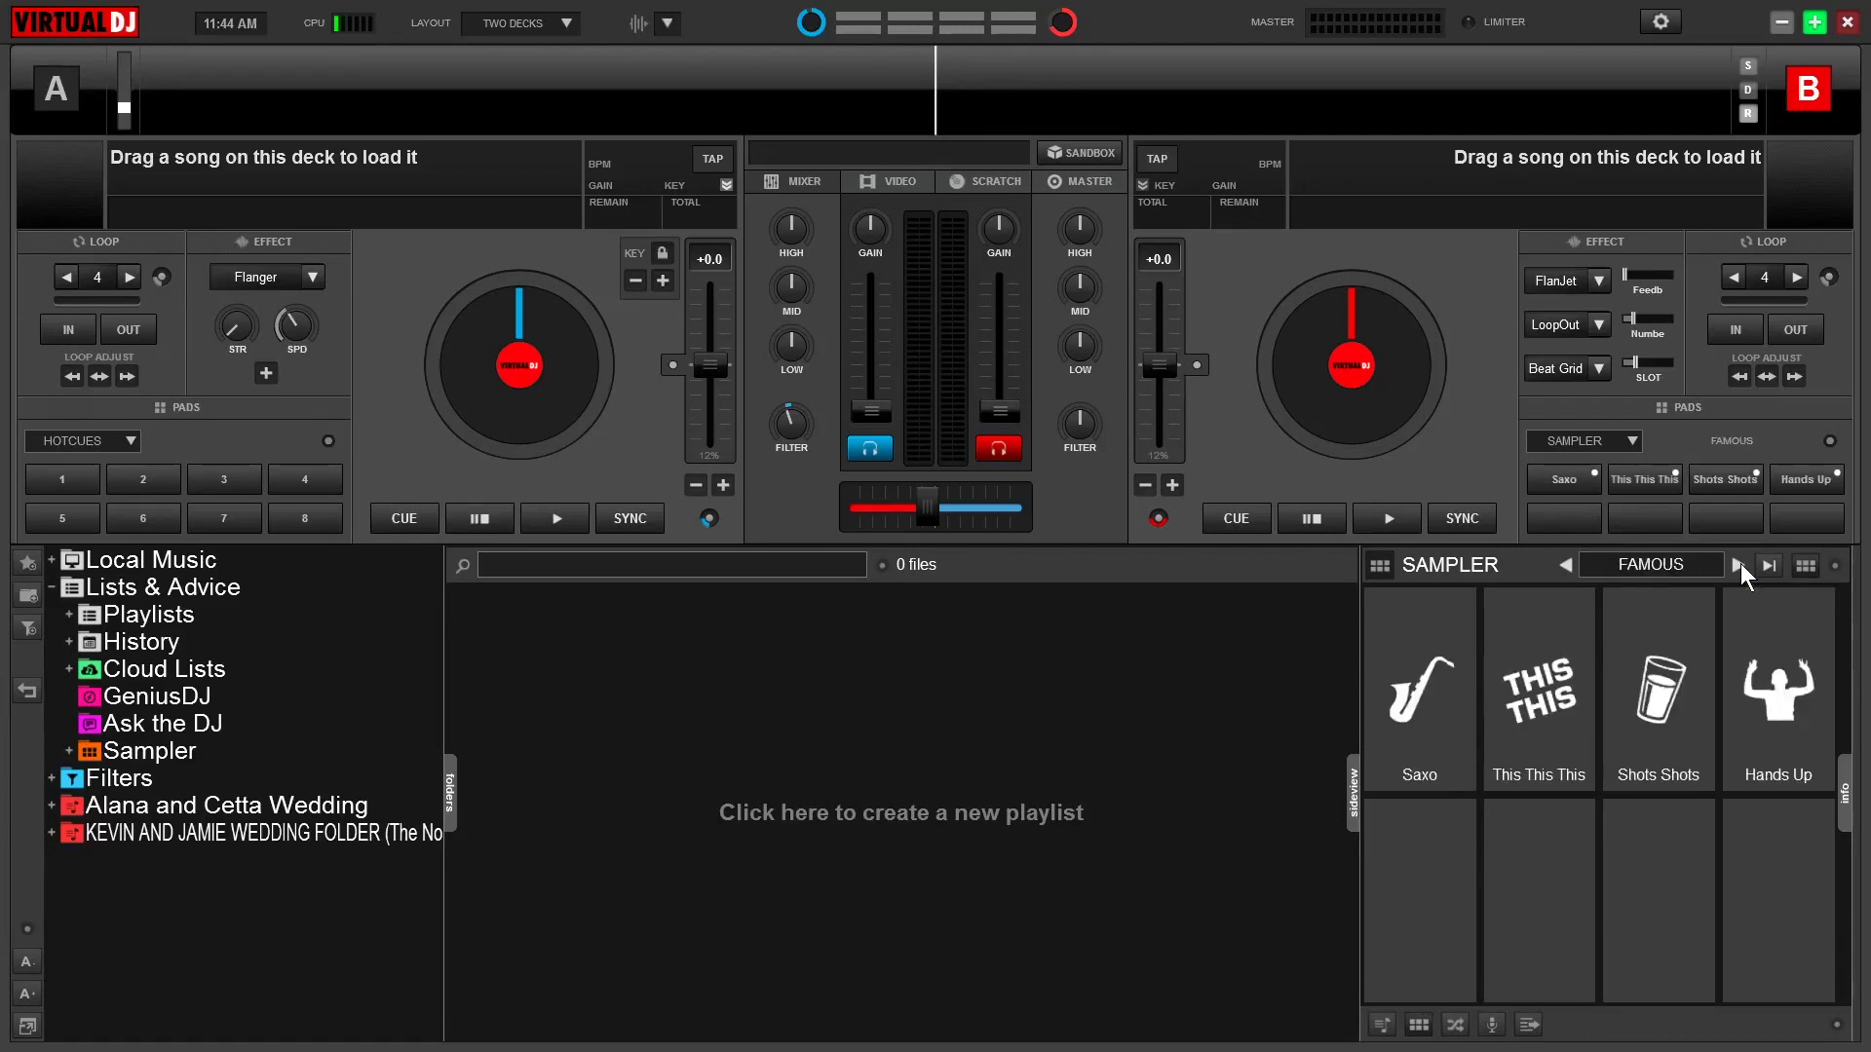
left_click(1739, 564)
left_click(1740, 564)
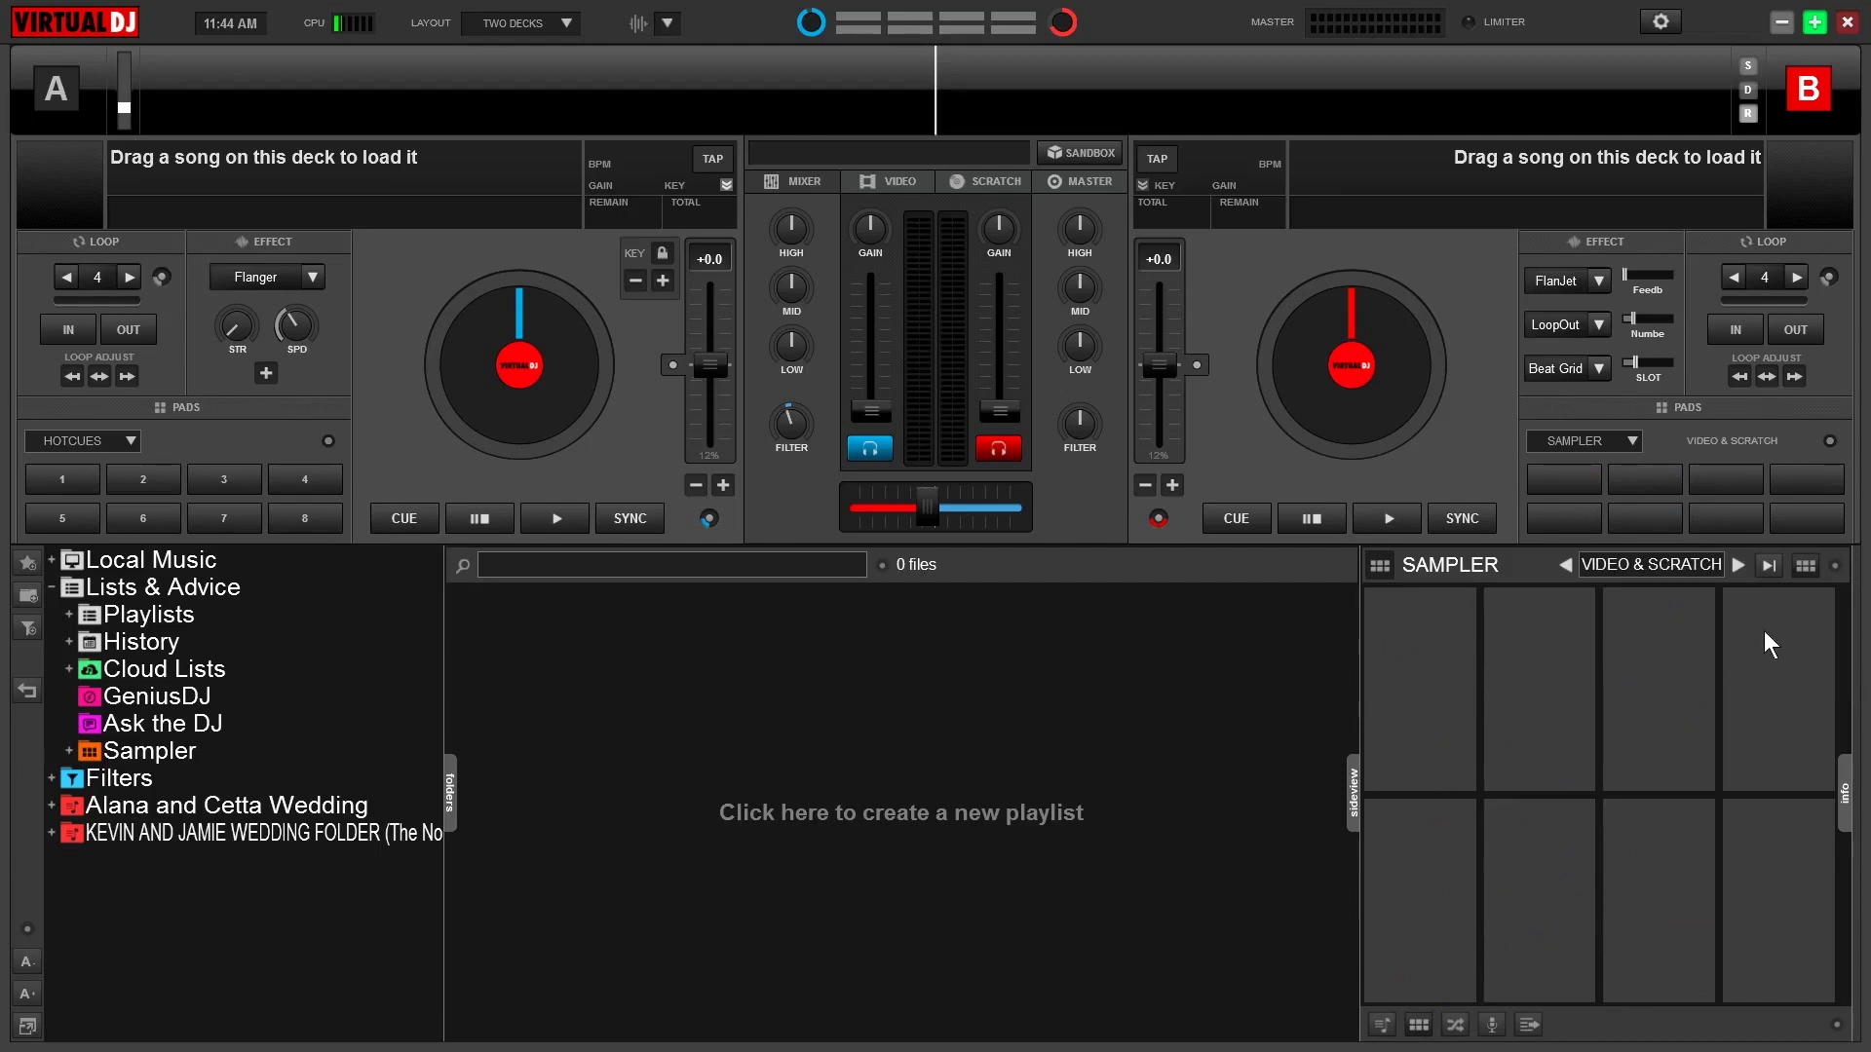
left_click(1740, 564)
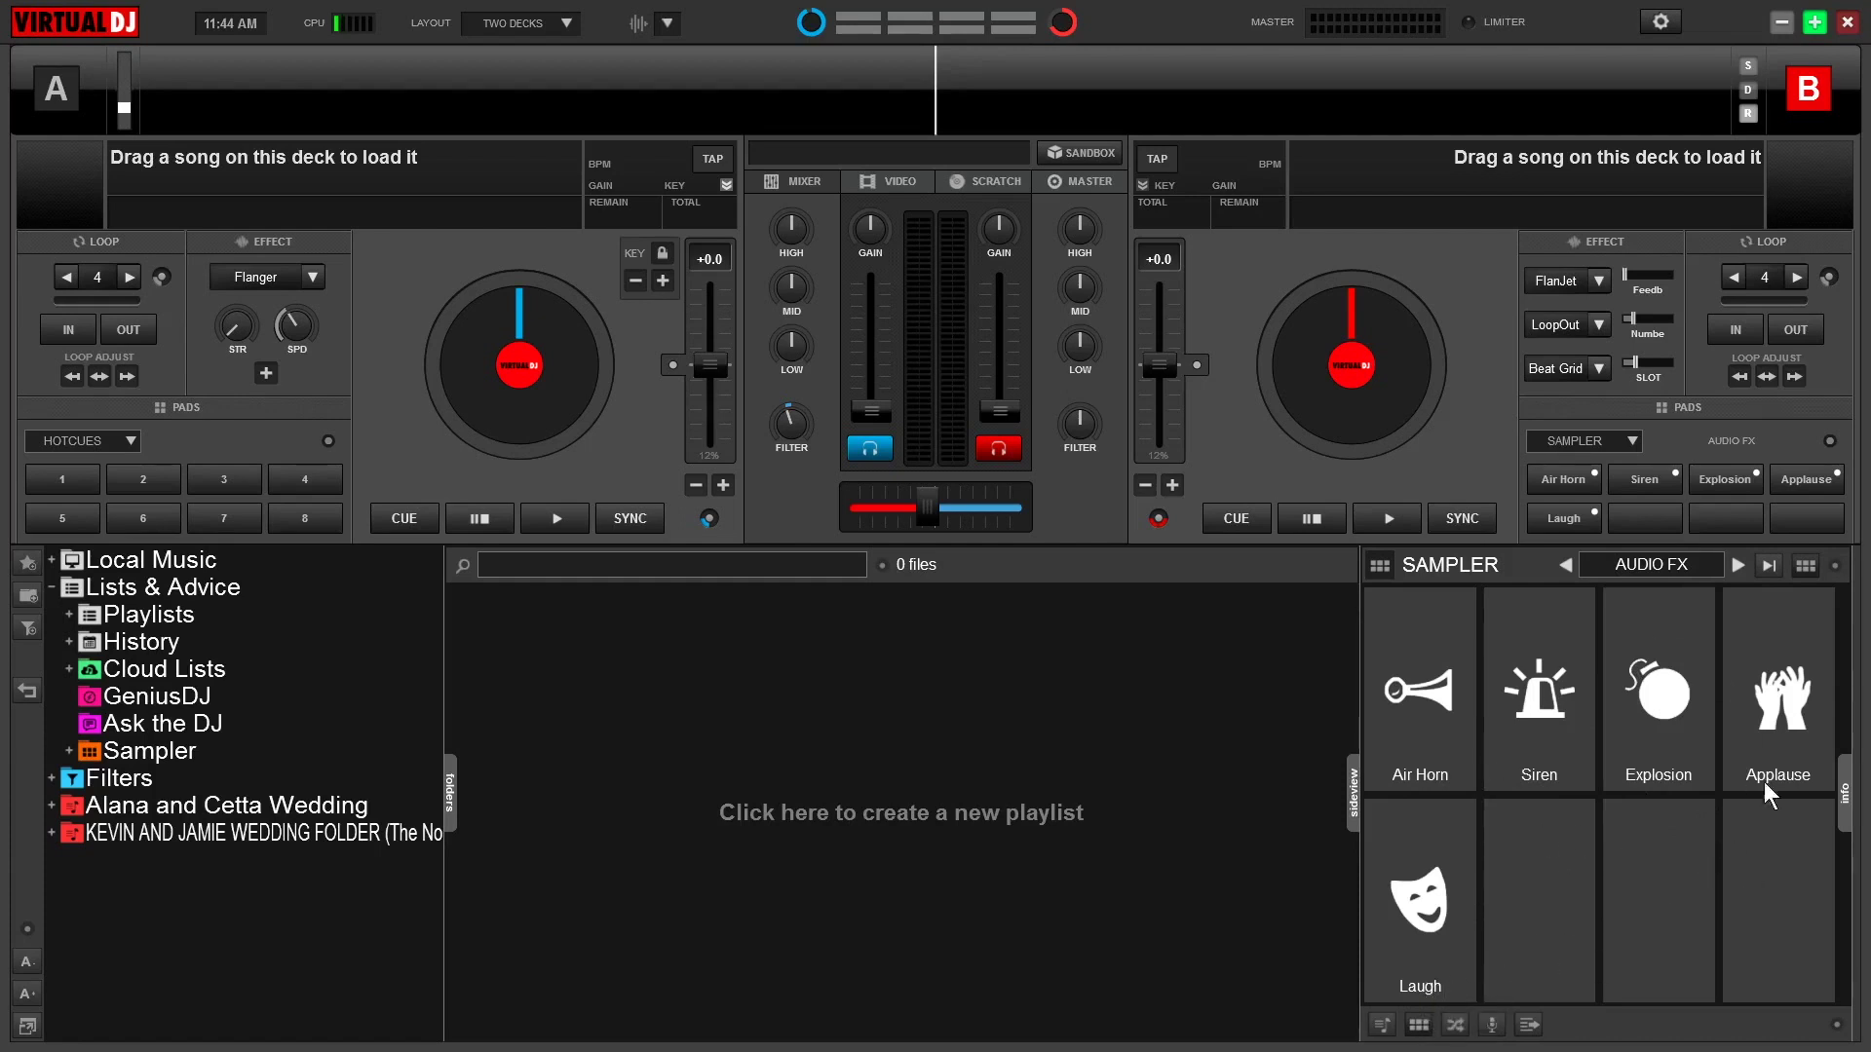
left_click(1738, 566)
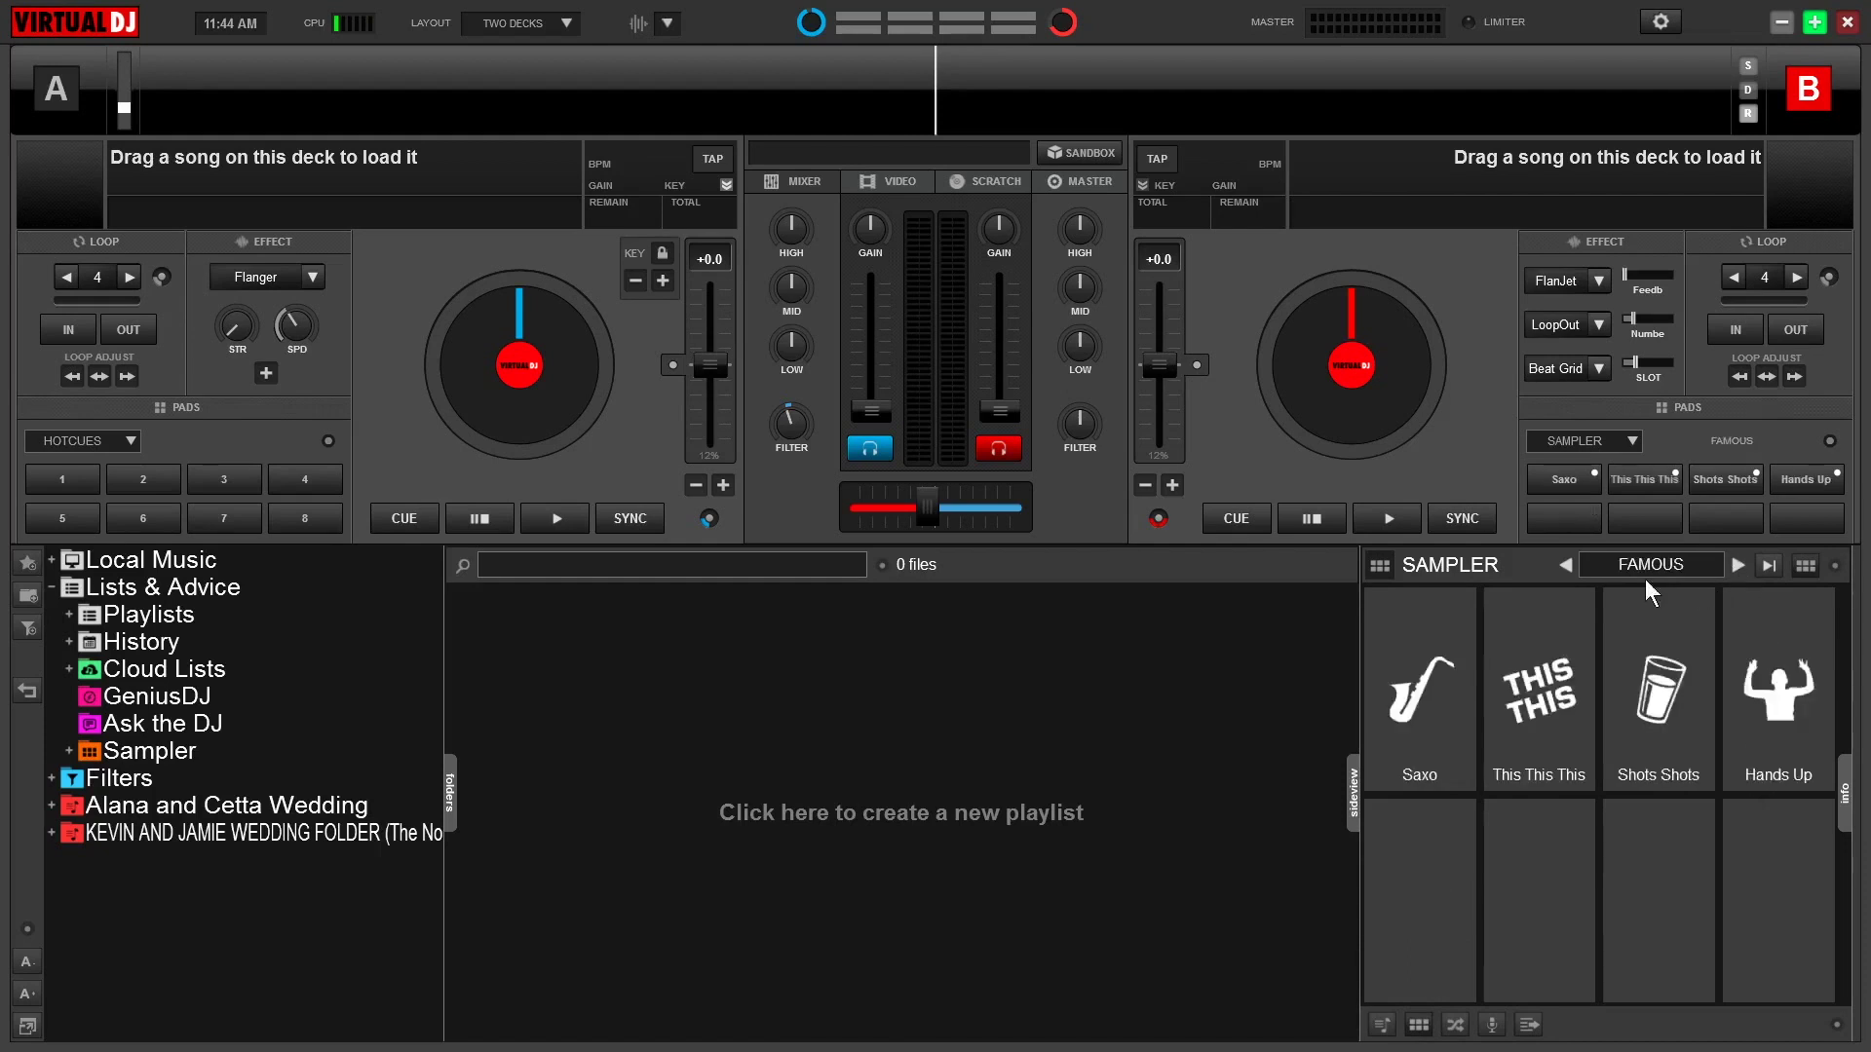
left_click(1738, 565)
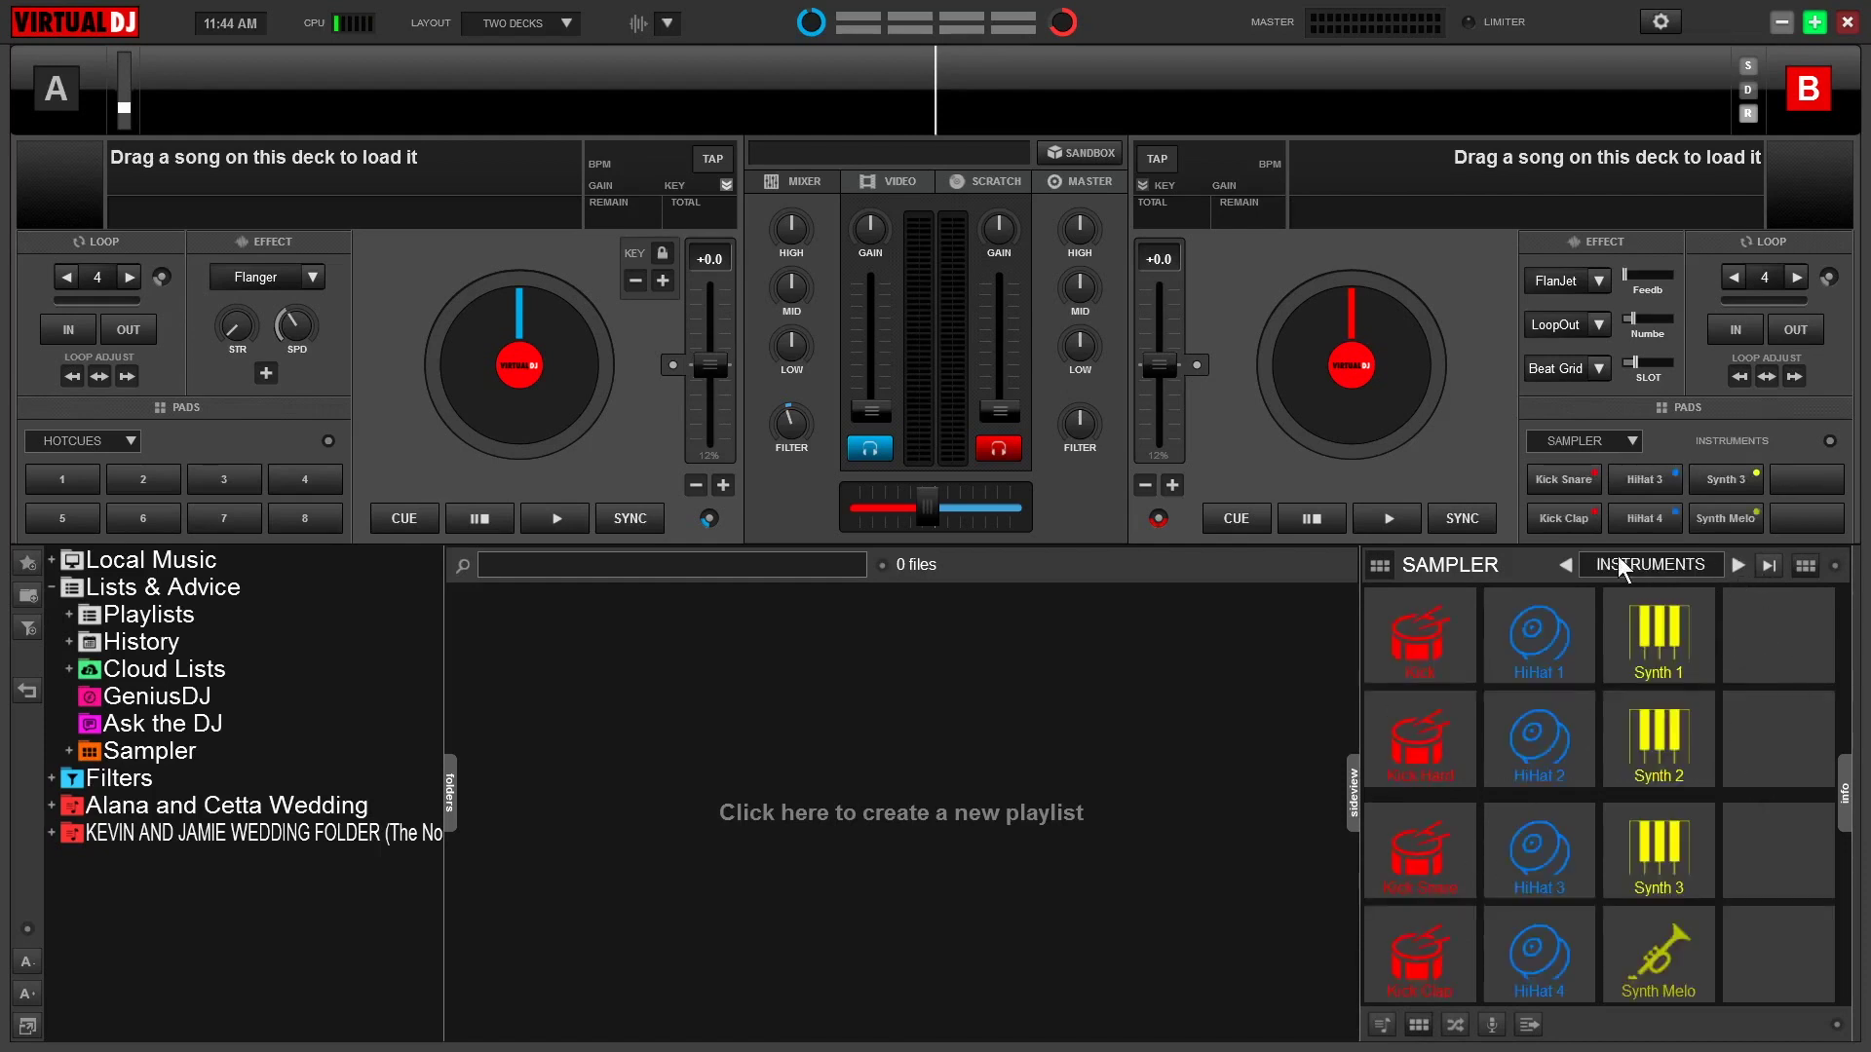
left_click(1566, 565)
left_click(1566, 565)
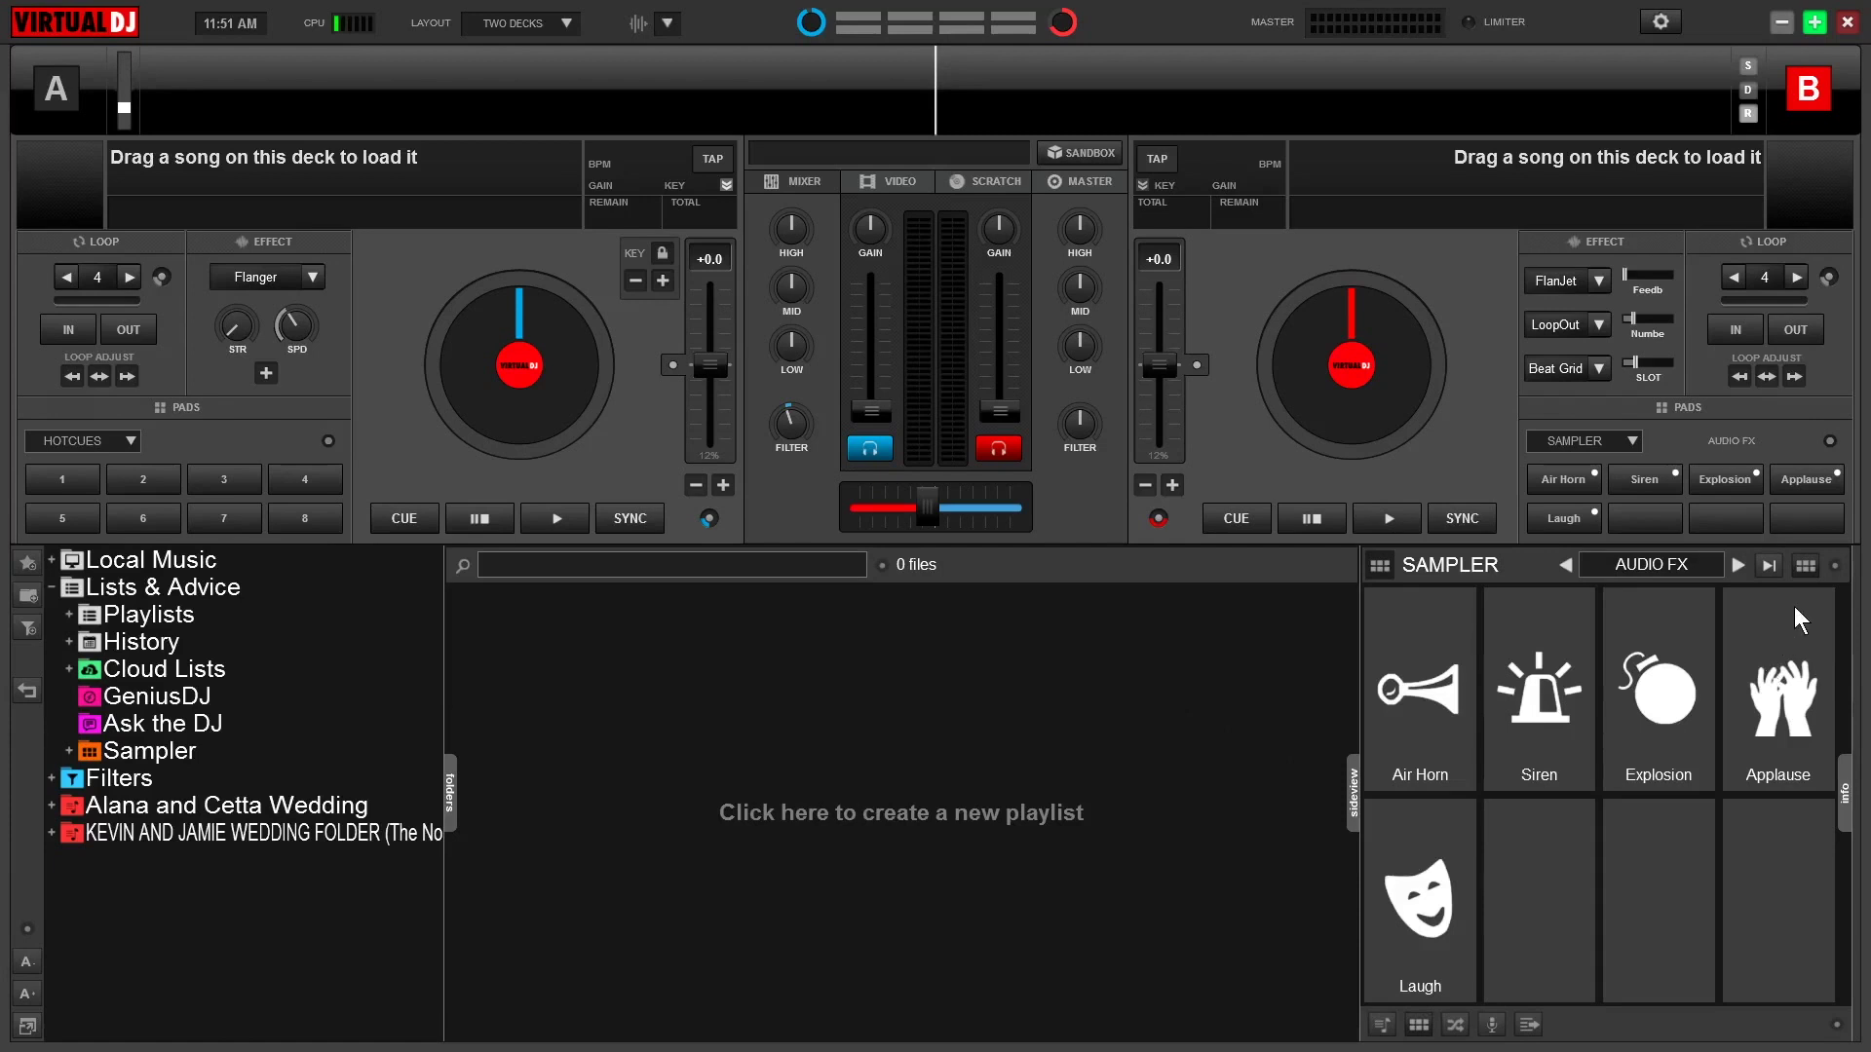
left_click(1836, 567)
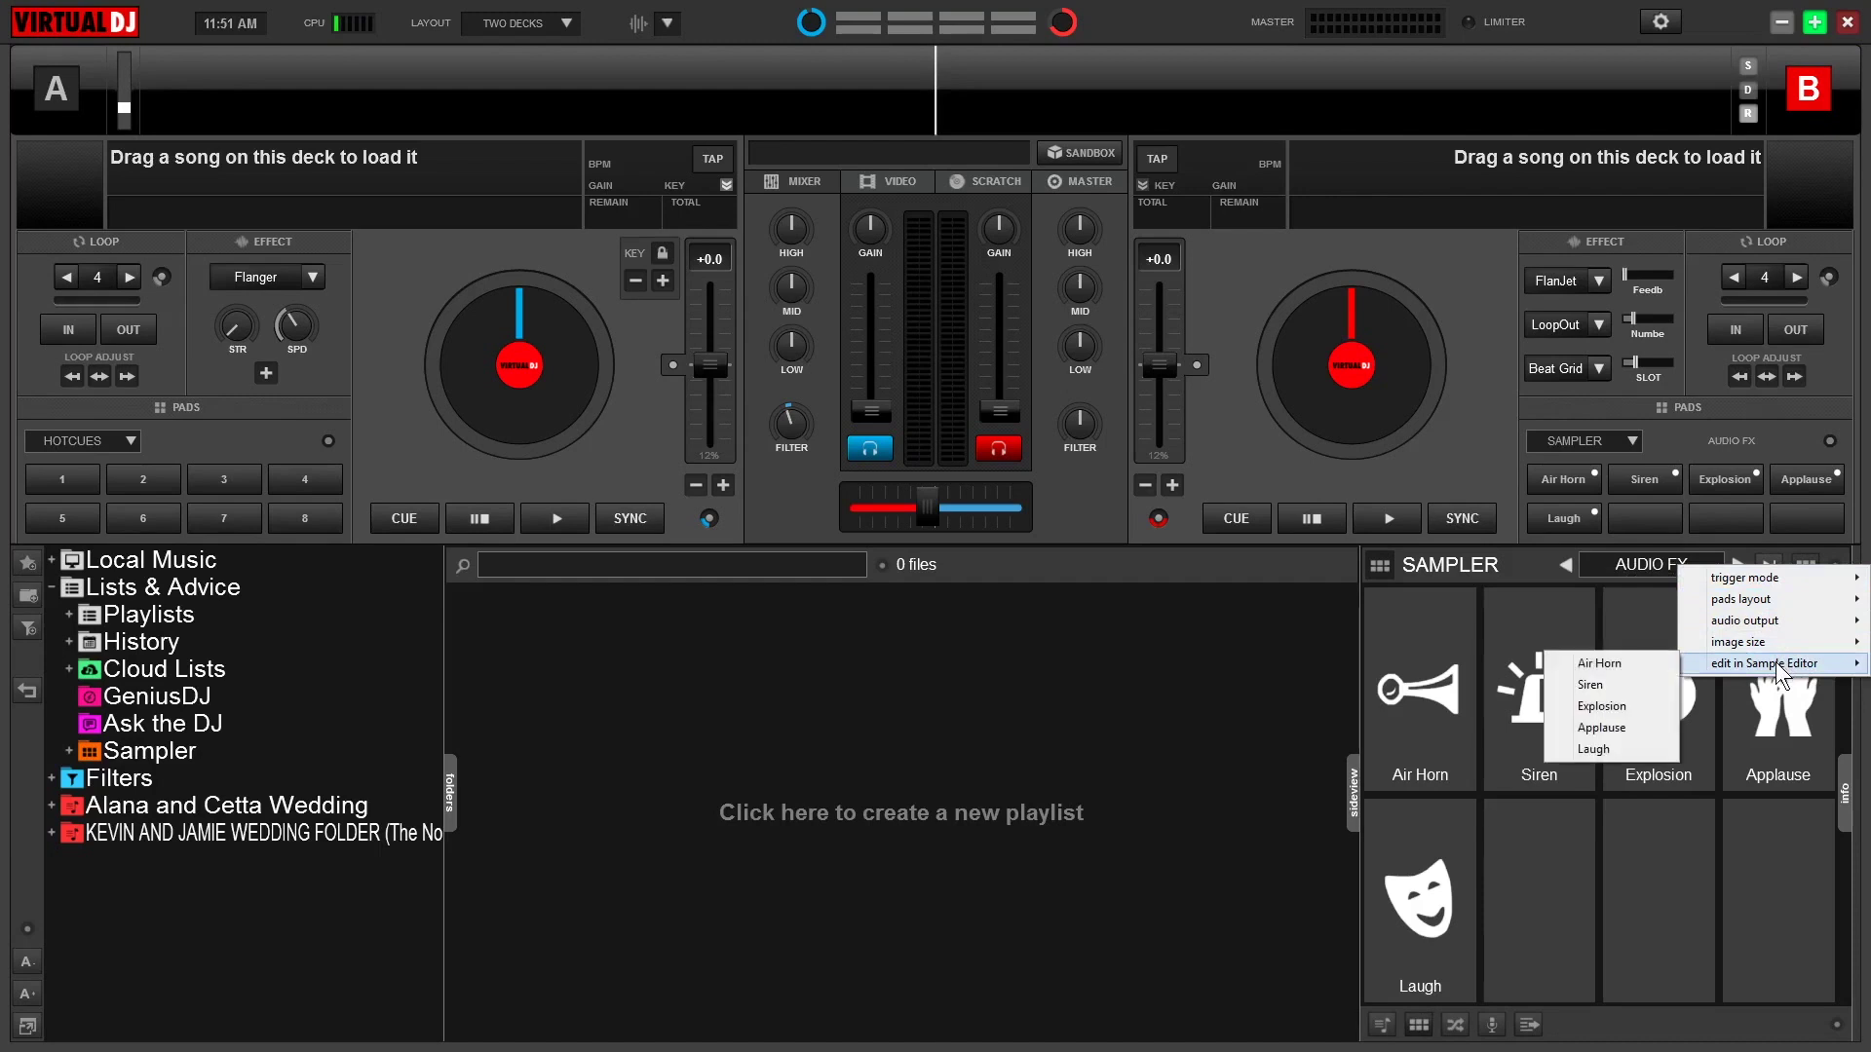
mouse_move(1775, 597)
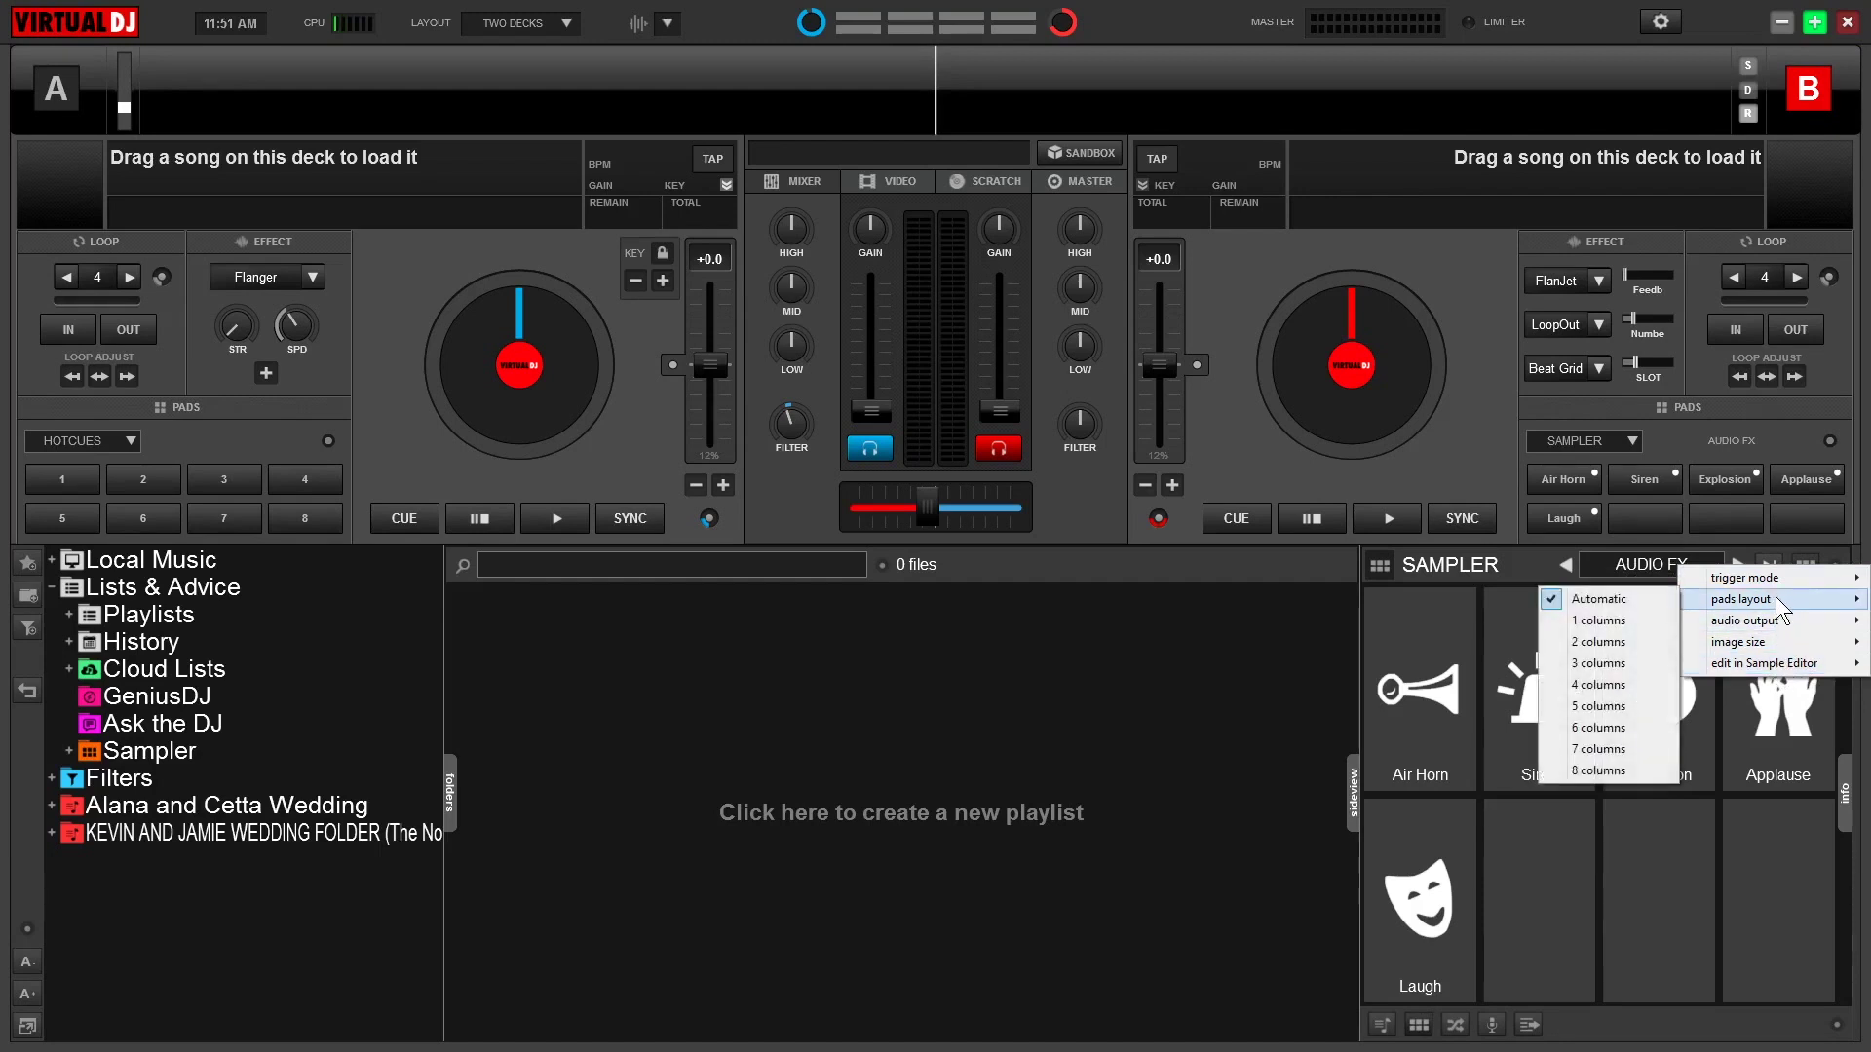
left_click(1646, 619)
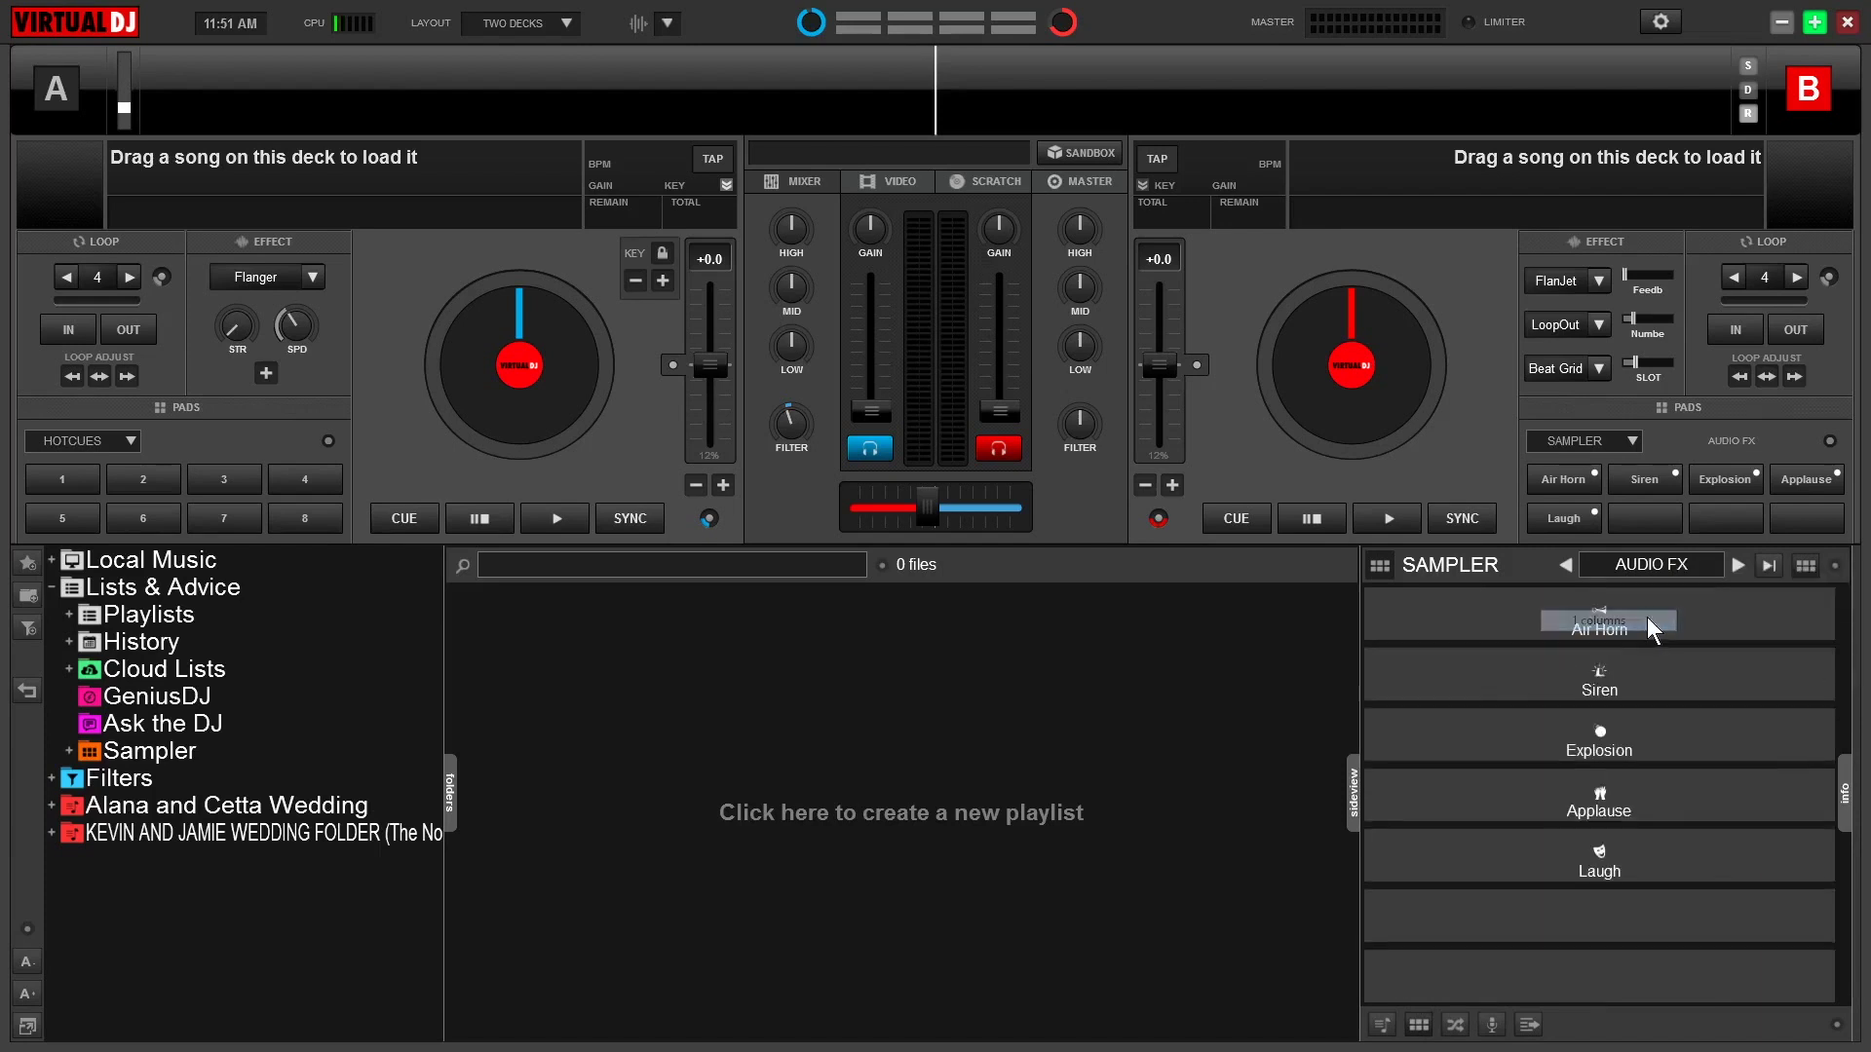
left_click(1830, 571)
mouse_move(1772, 608)
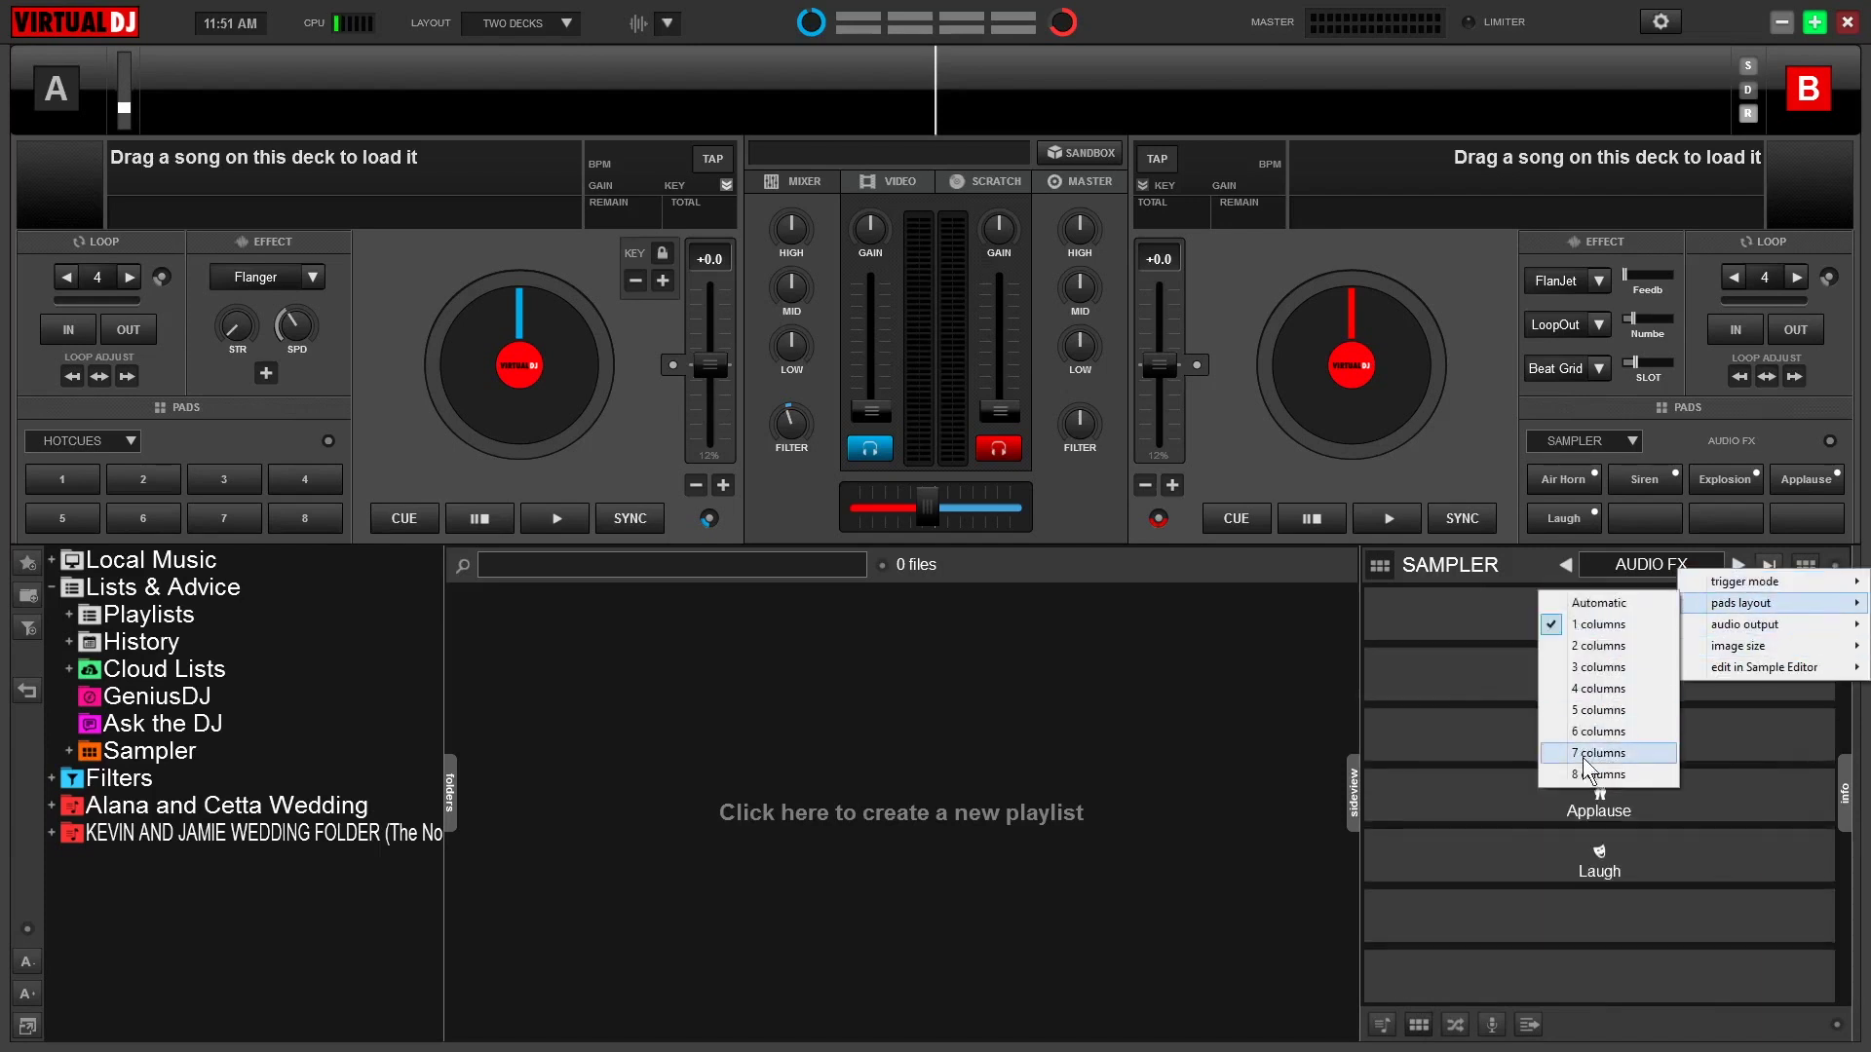
left_click(1582, 754)
left_click(1836, 570)
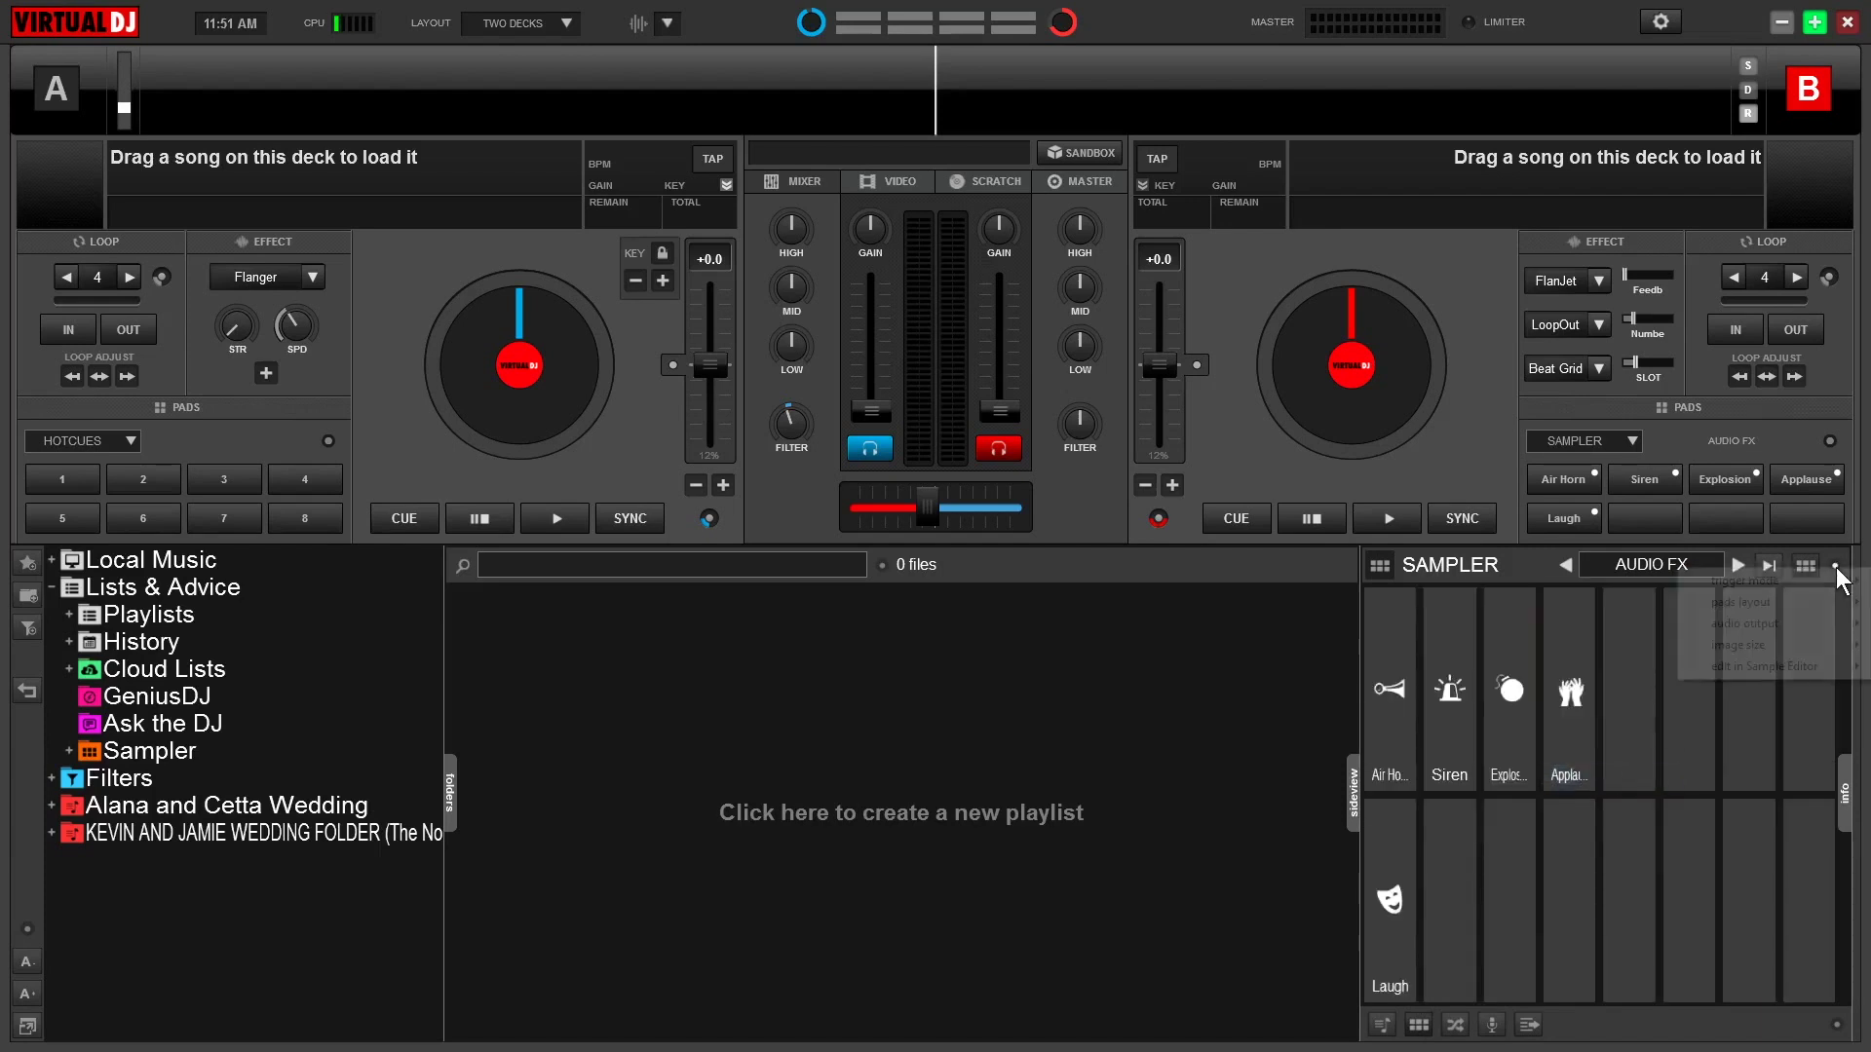
mouse_move(1804, 598)
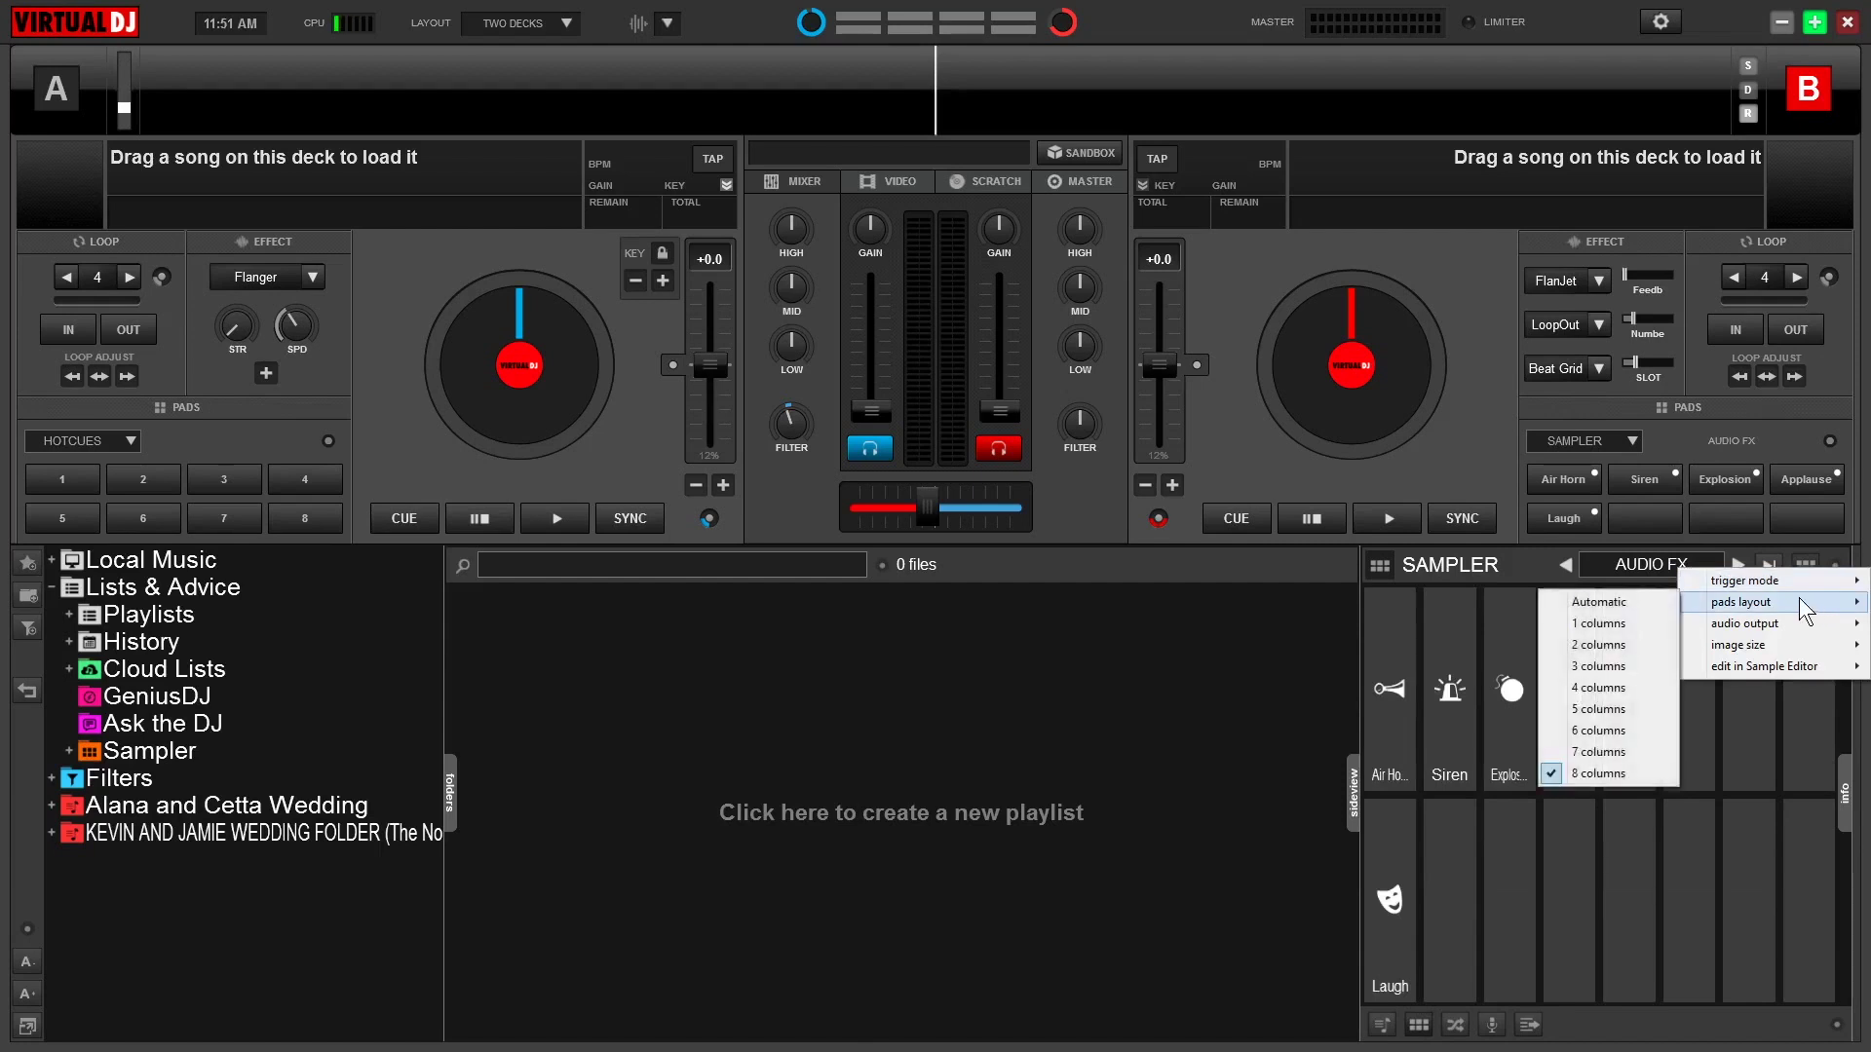
left_click(1618, 602)
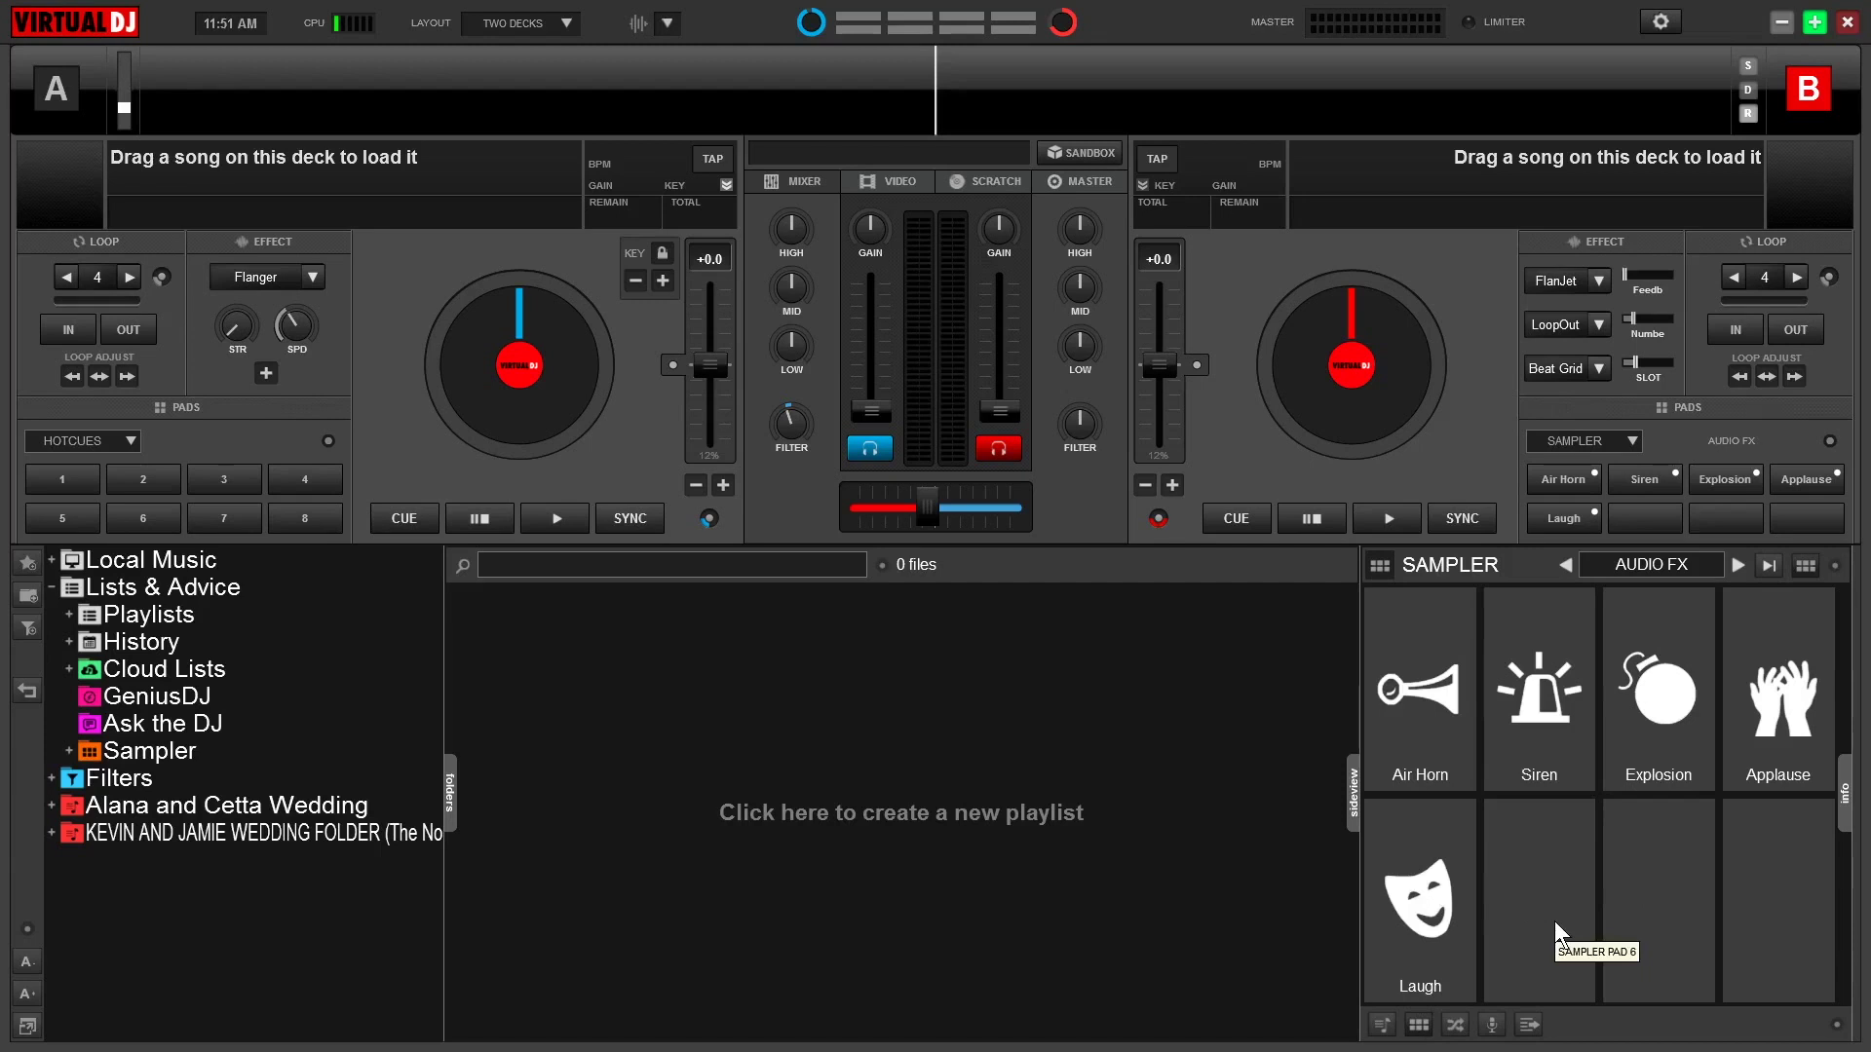
left_click(1836, 569)
mouse_move(1764, 645)
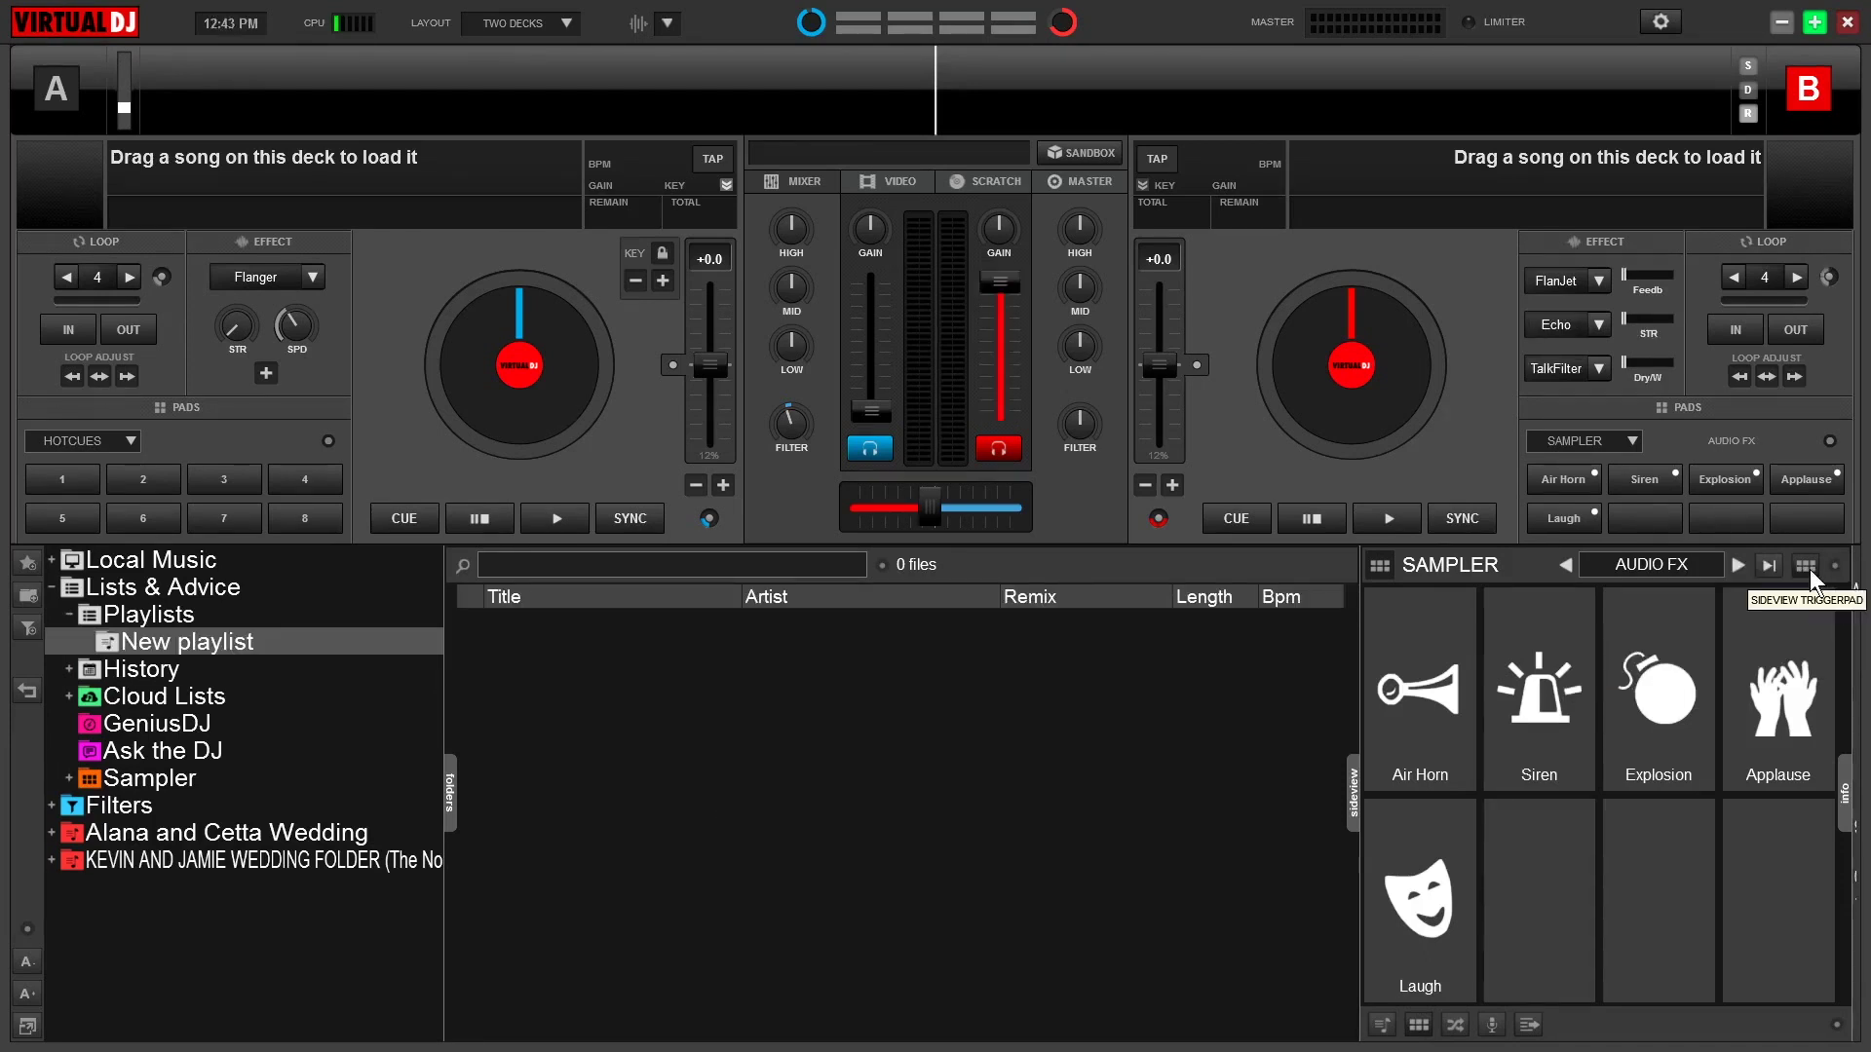
left_click(1808, 567)
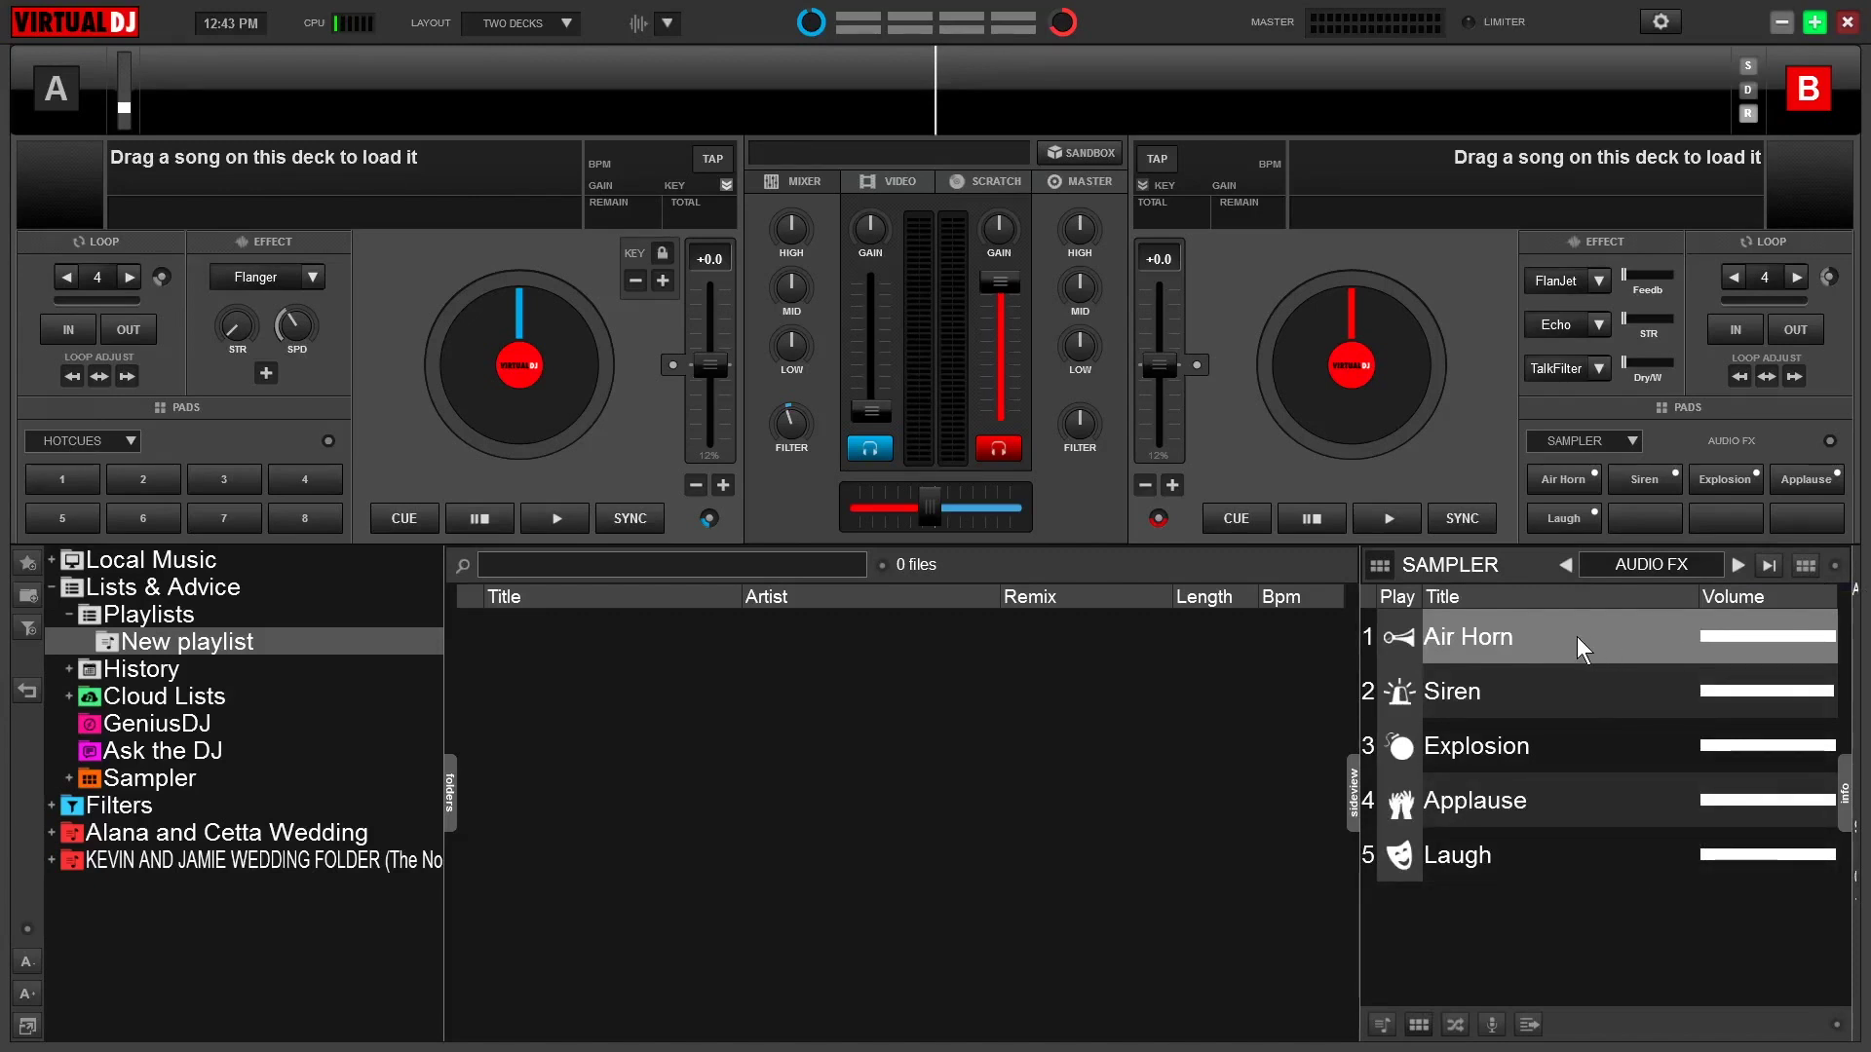
- Audition the Air Horn, Siren and Explosion samples, then bring up Air Horn's sample options
left_click_drag(1798, 637, 1857, 677)
left_click(1818, 755)
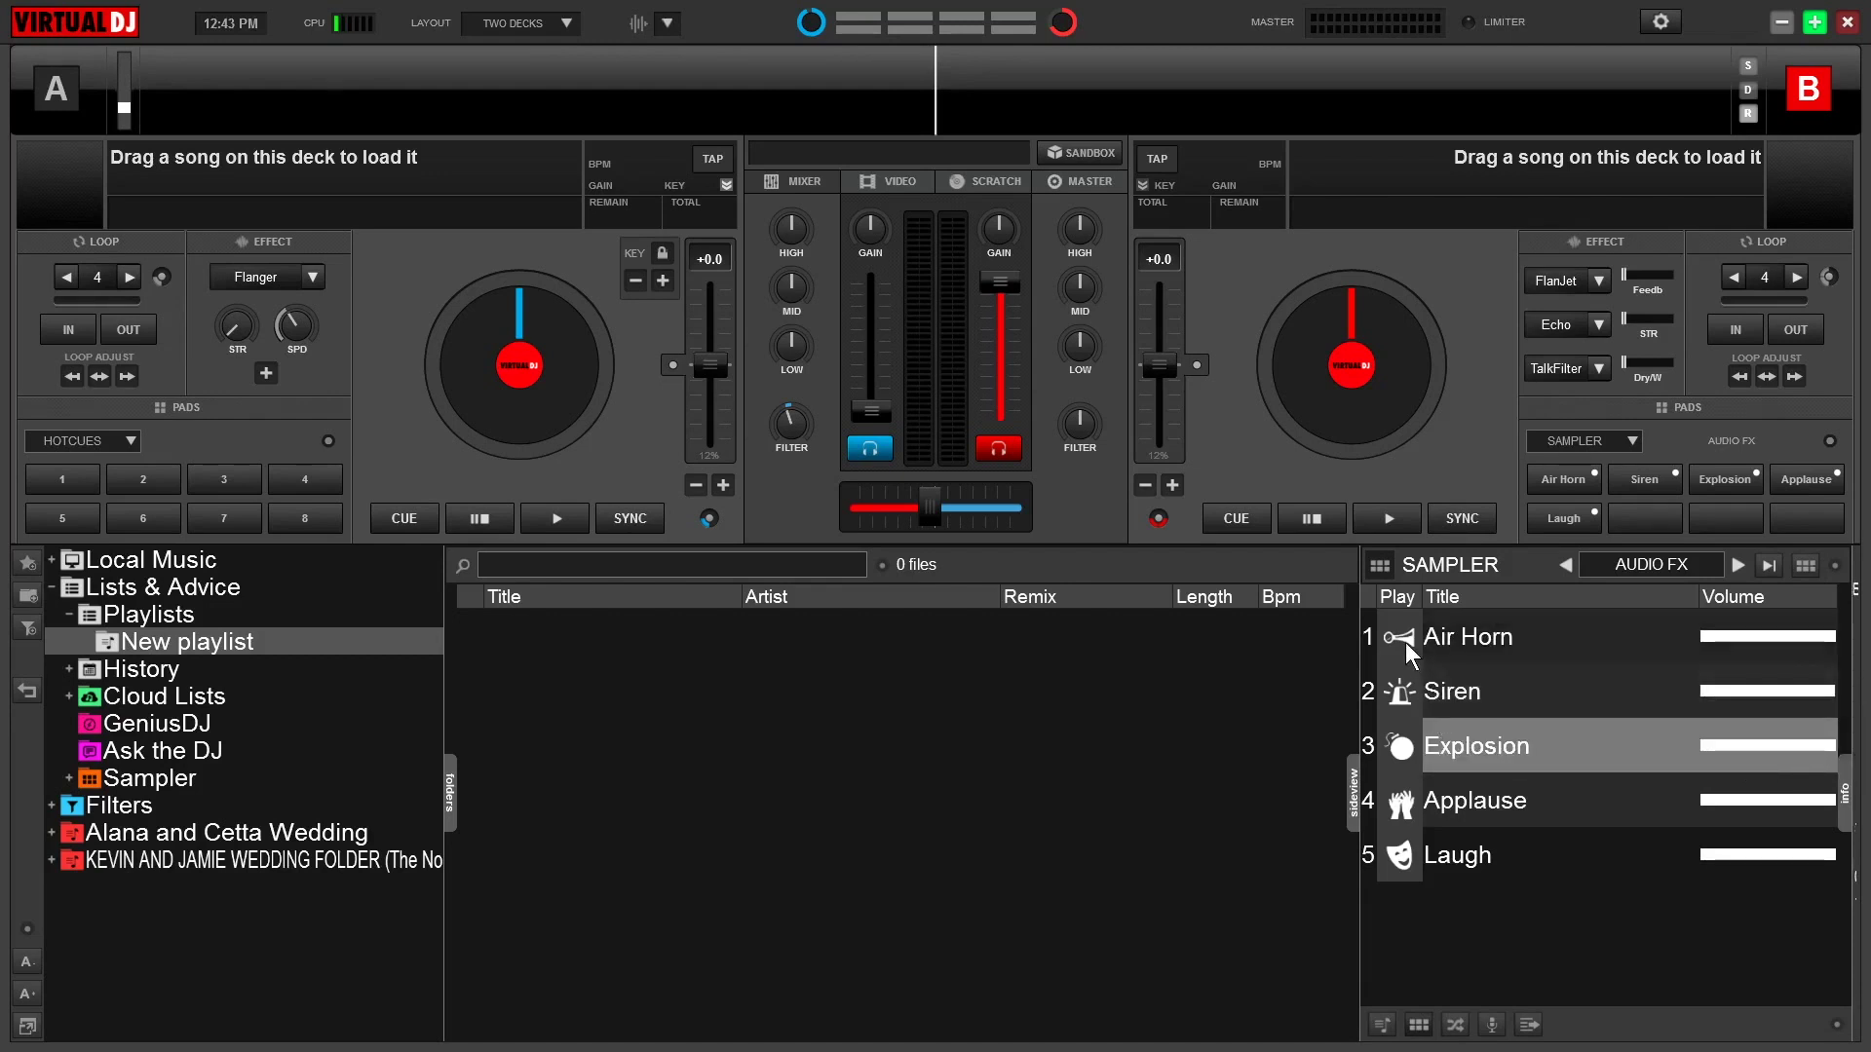
left_click(1405, 640)
left_click(1402, 680)
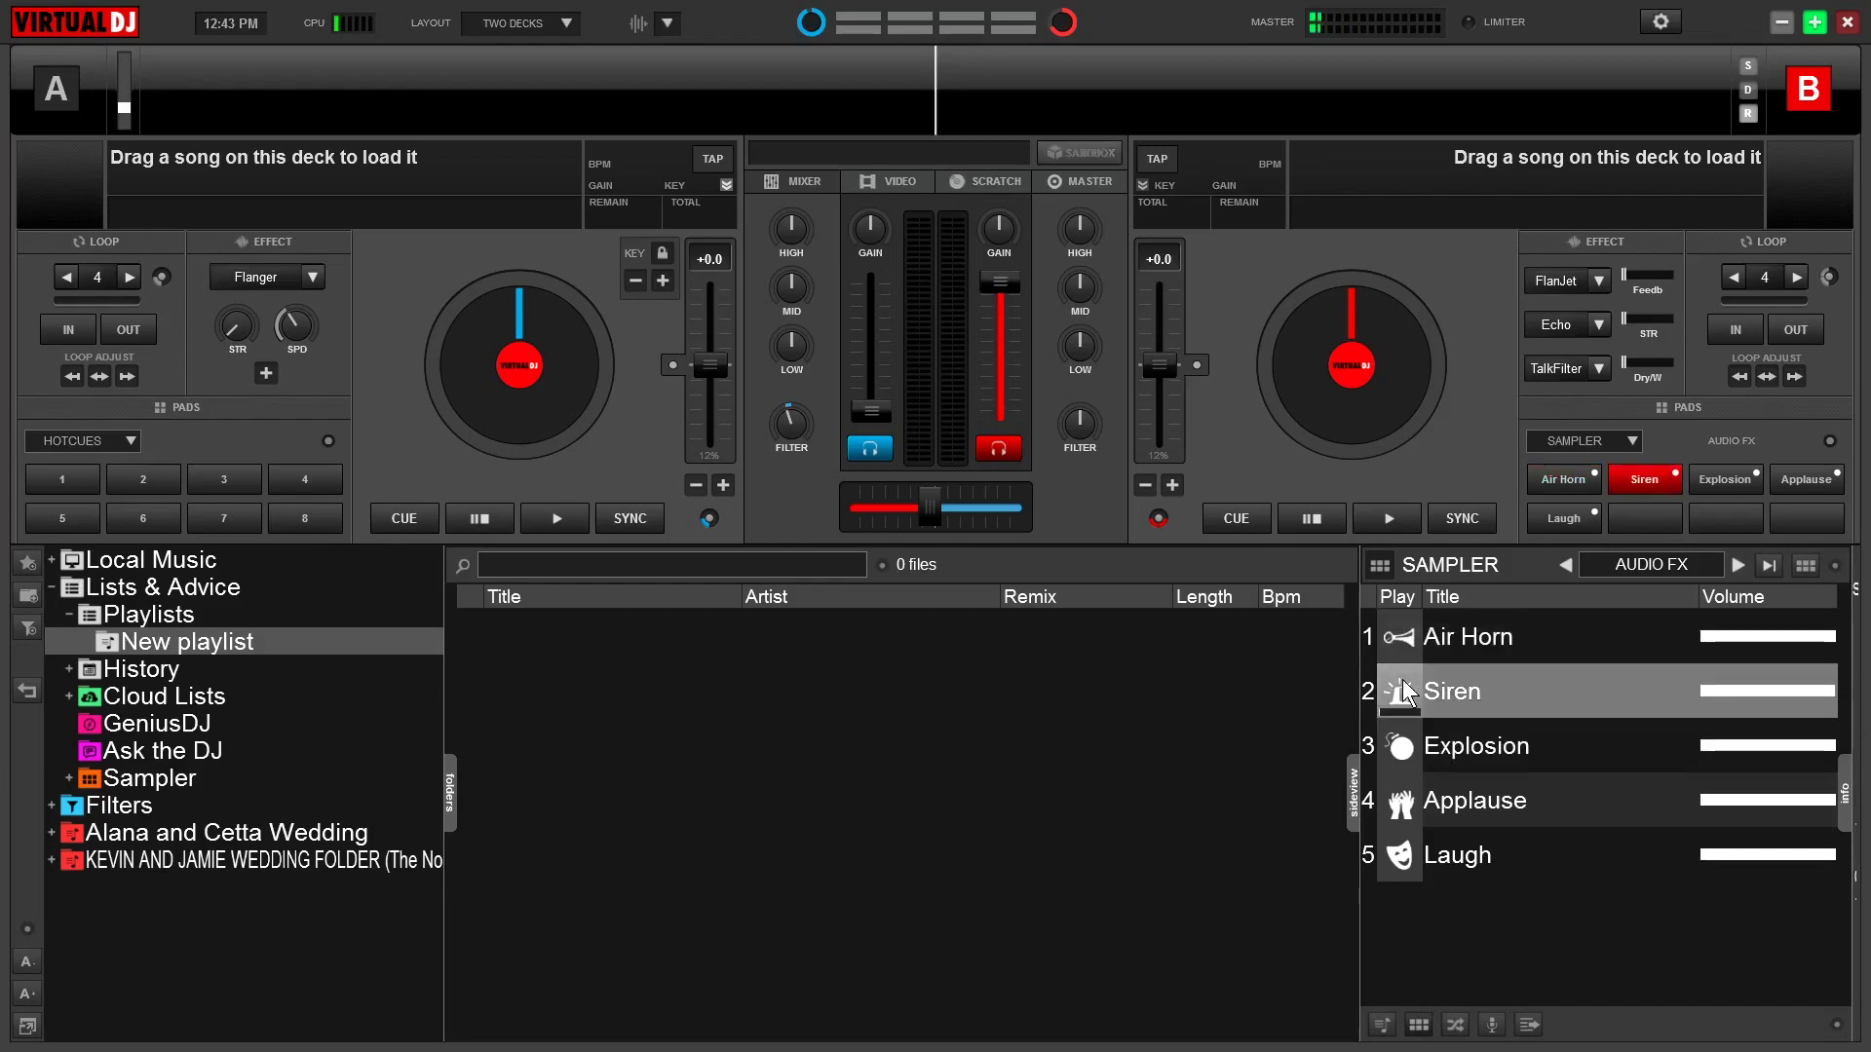
left_click(1399, 738)
right_click(1548, 629)
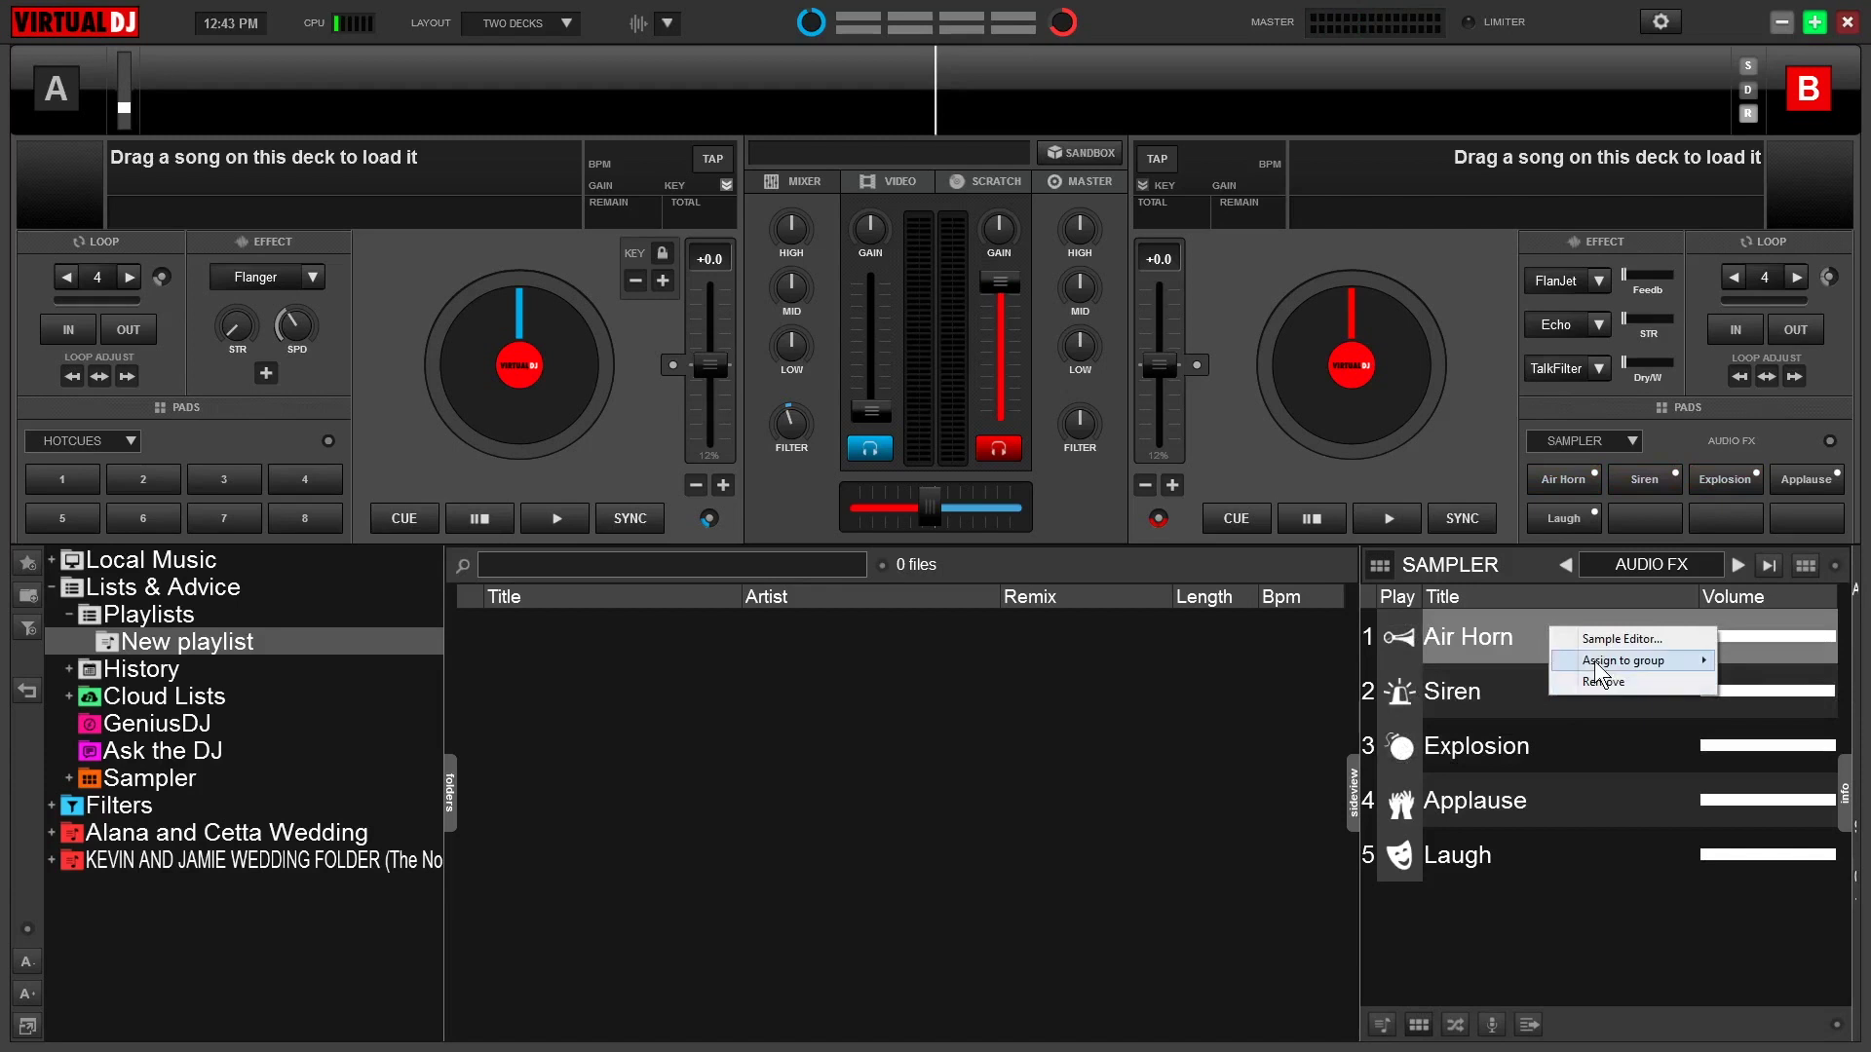
mouse_move(1682, 664)
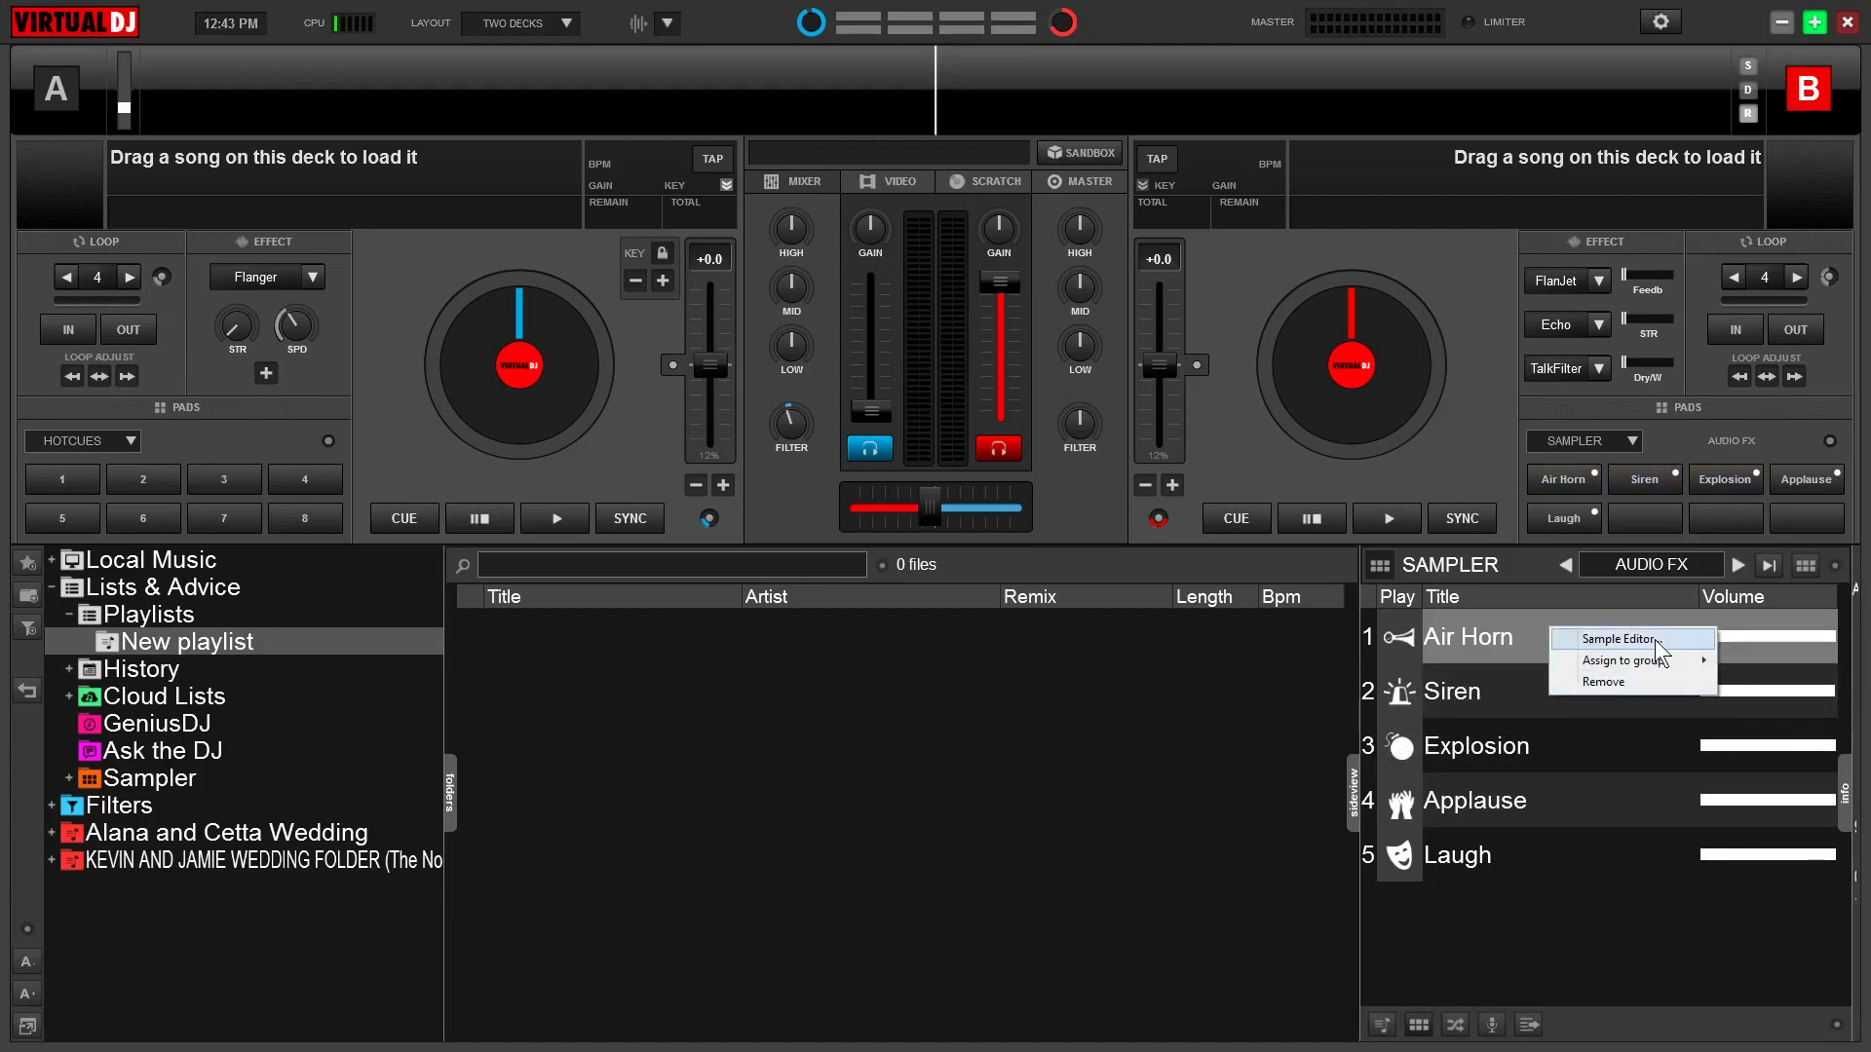
- Open Air Horn in the Sample Editor, trim its start and end, then close the editor
left_click(1655, 640)
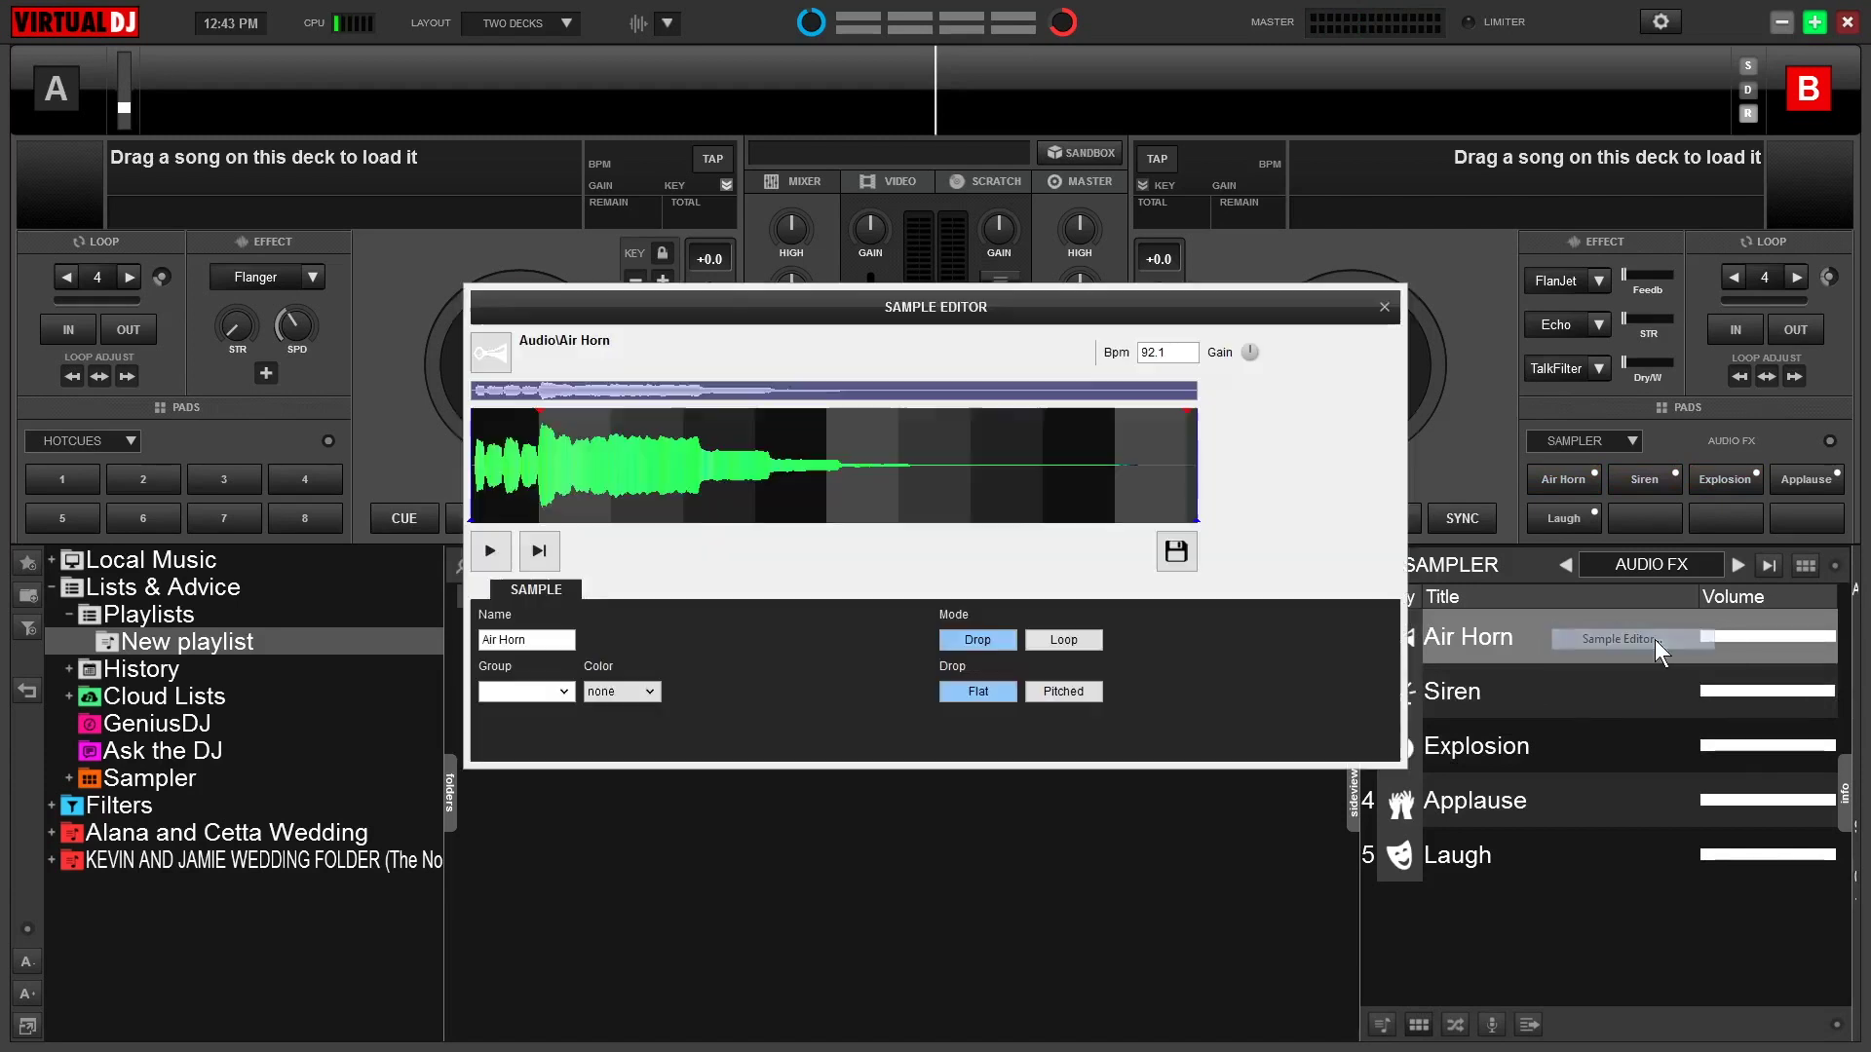
left_click_drag(1002, 314, 983, 432)
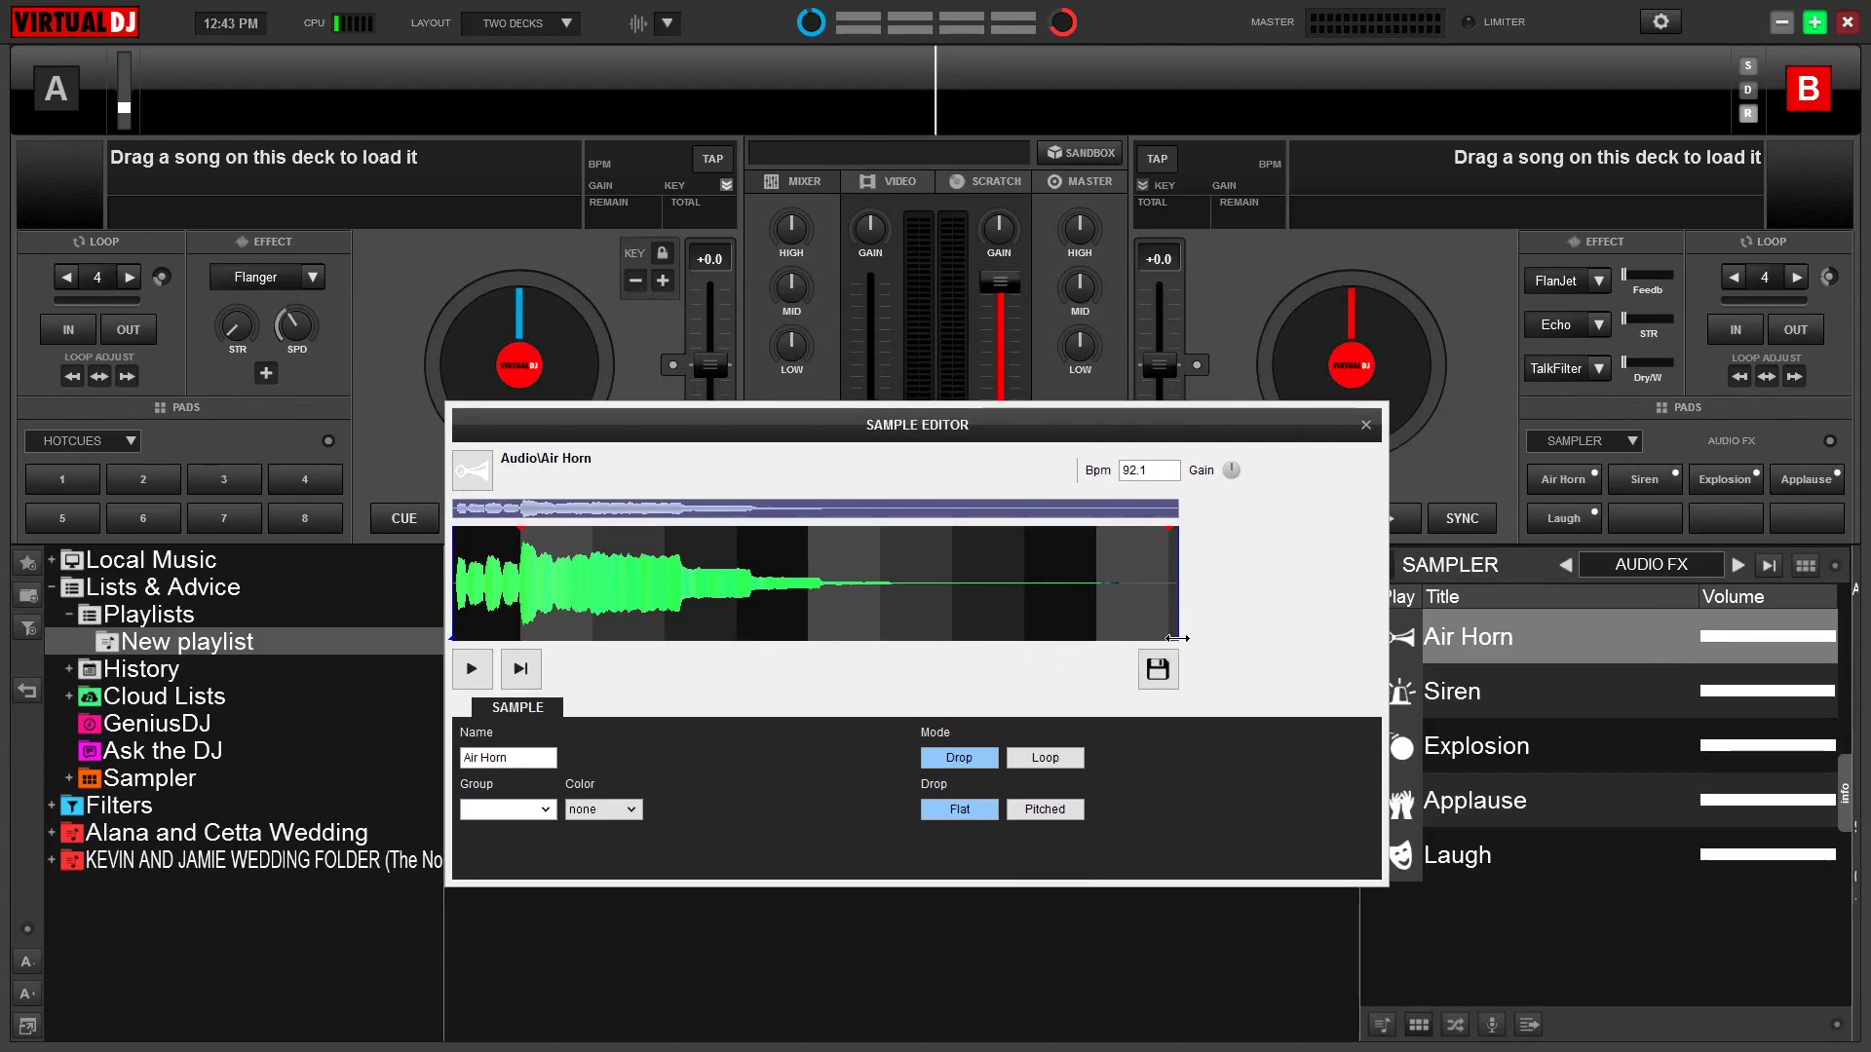
mouse_move(1177, 639)
left_mouse_down()
mouse_move(729, 645)
mouse_move(752, 657)
left_mouse_up()
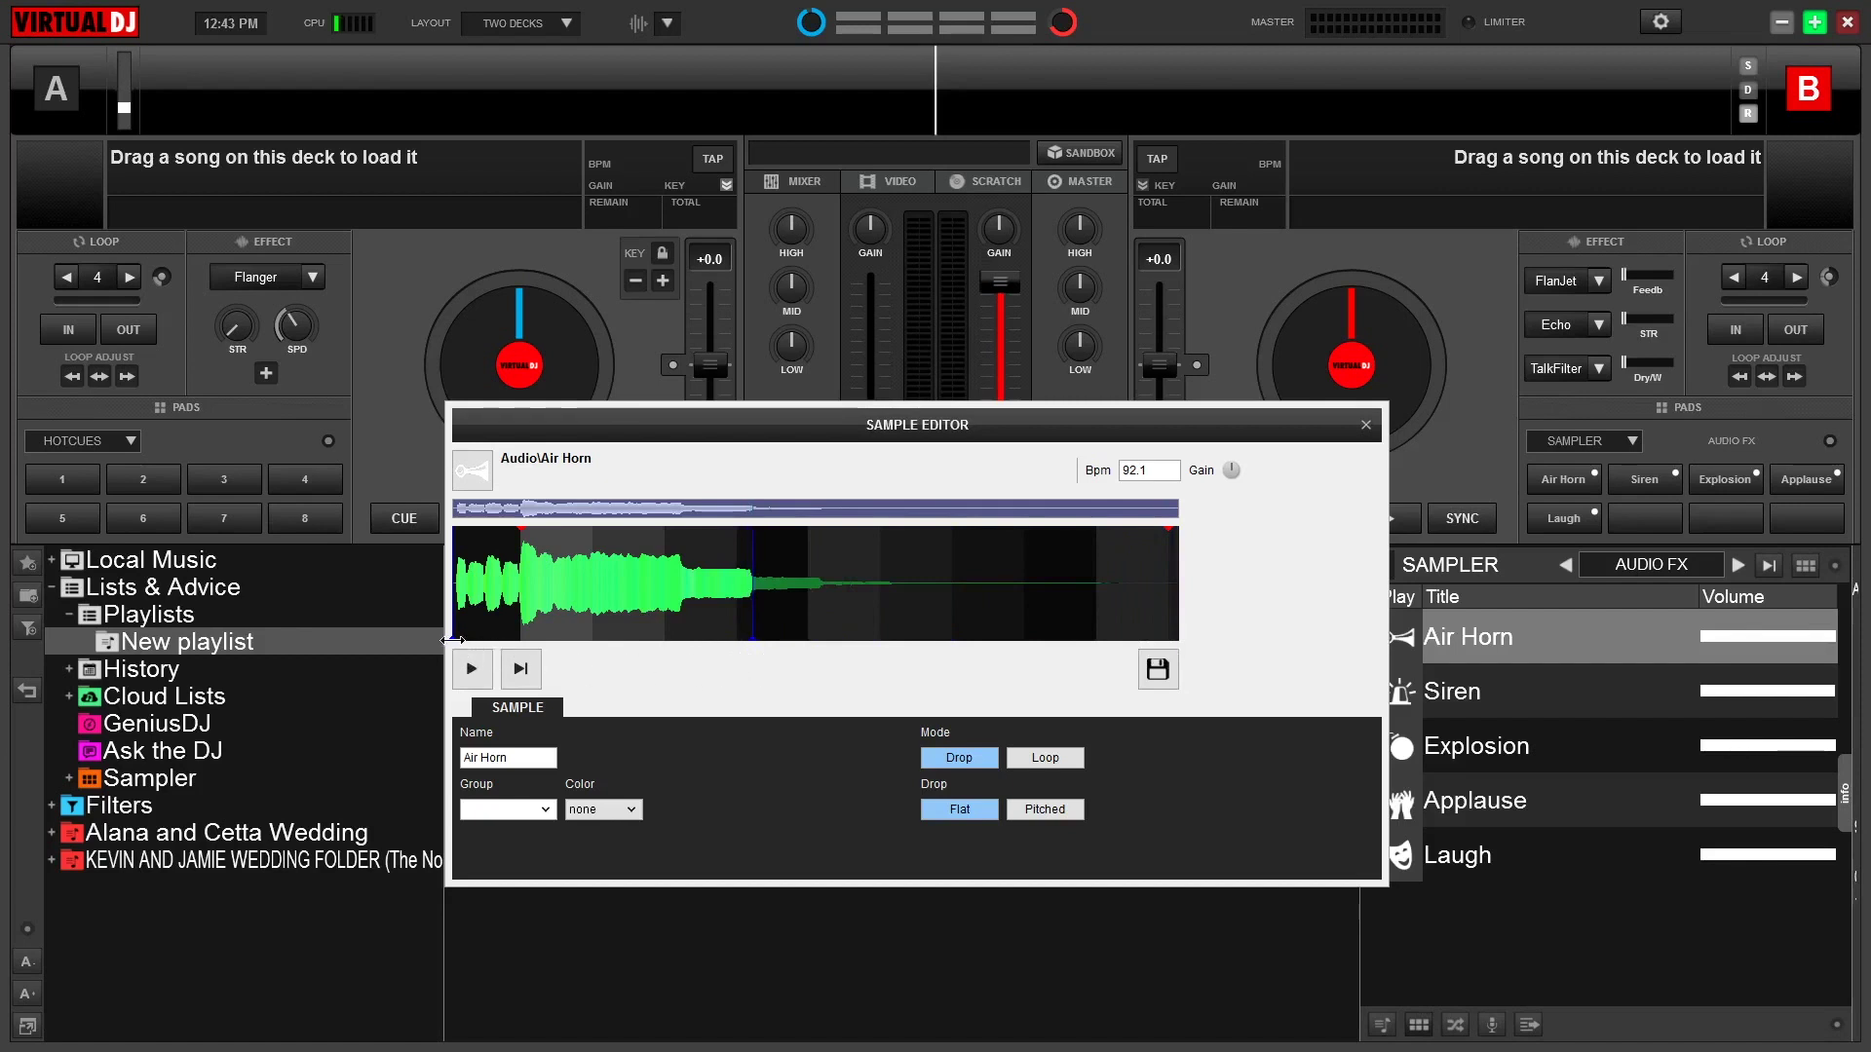
mouse_move(454, 641)
left_mouse_down()
mouse_move(677, 661)
mouse_move(620, 664)
left_mouse_up()
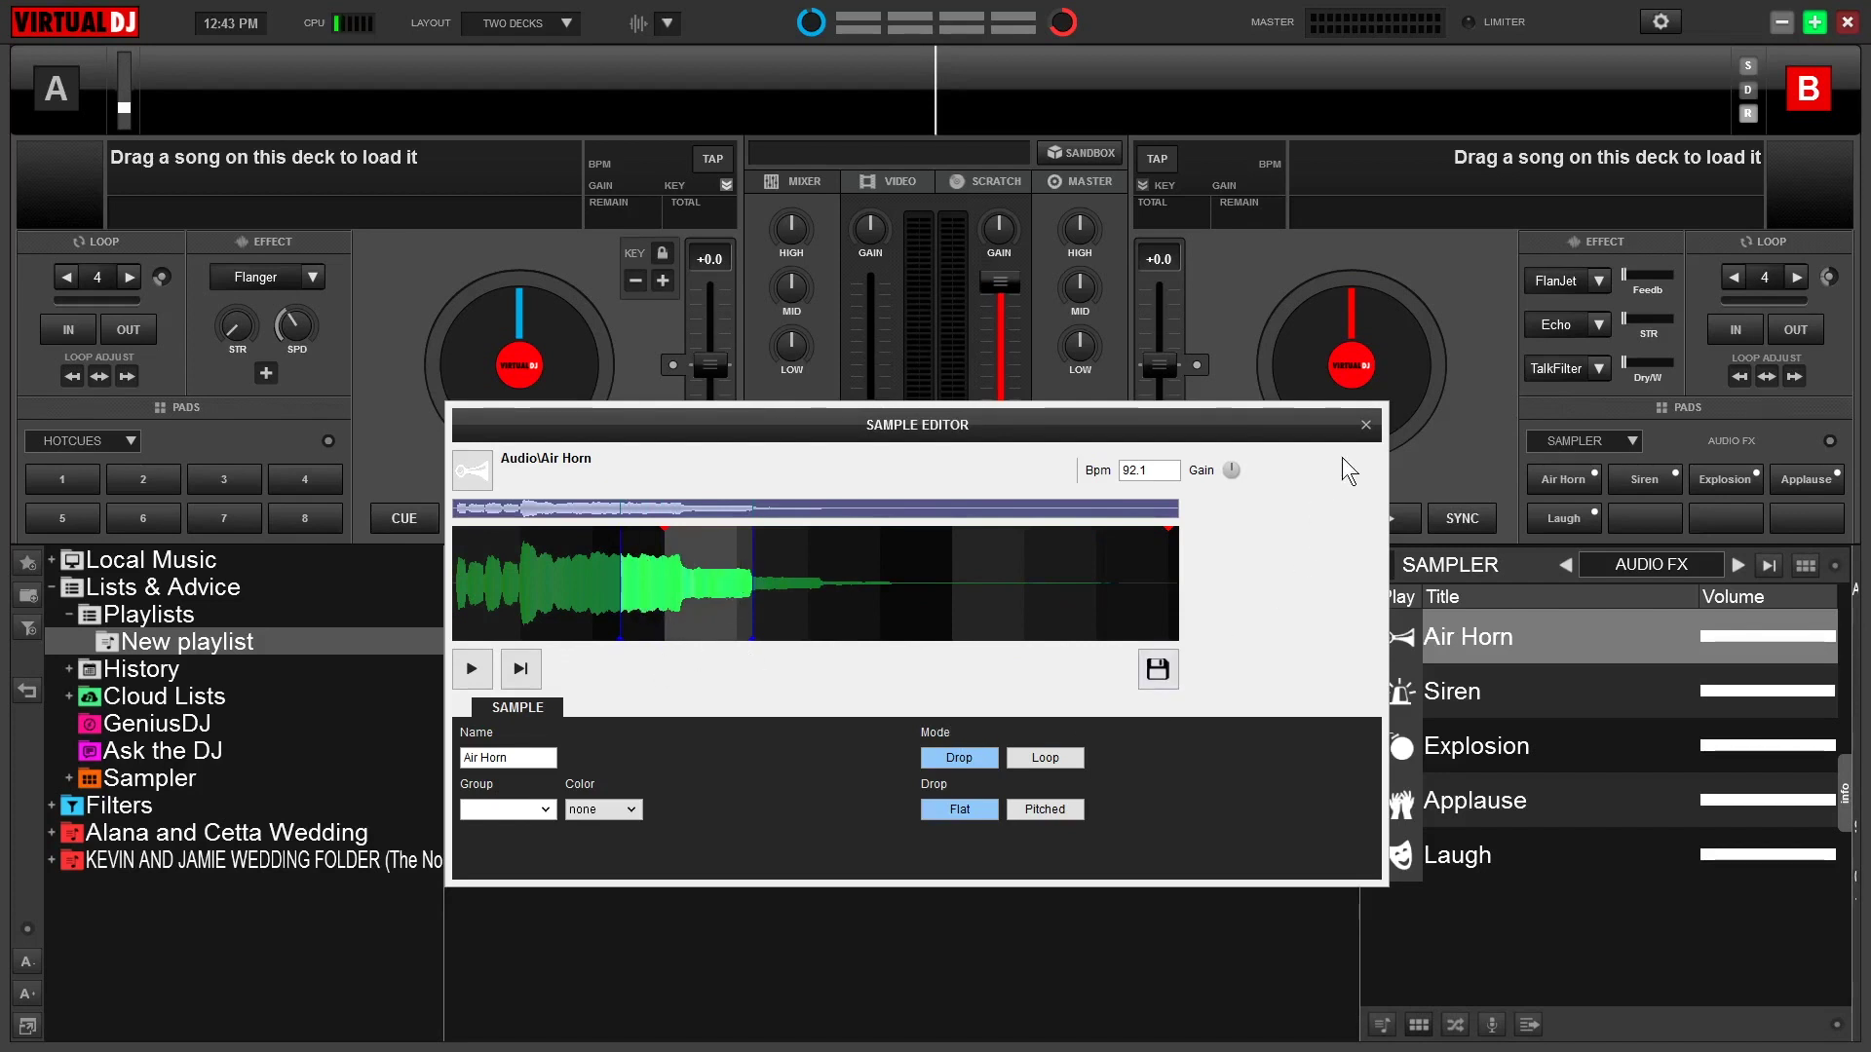
left_click(1363, 424)
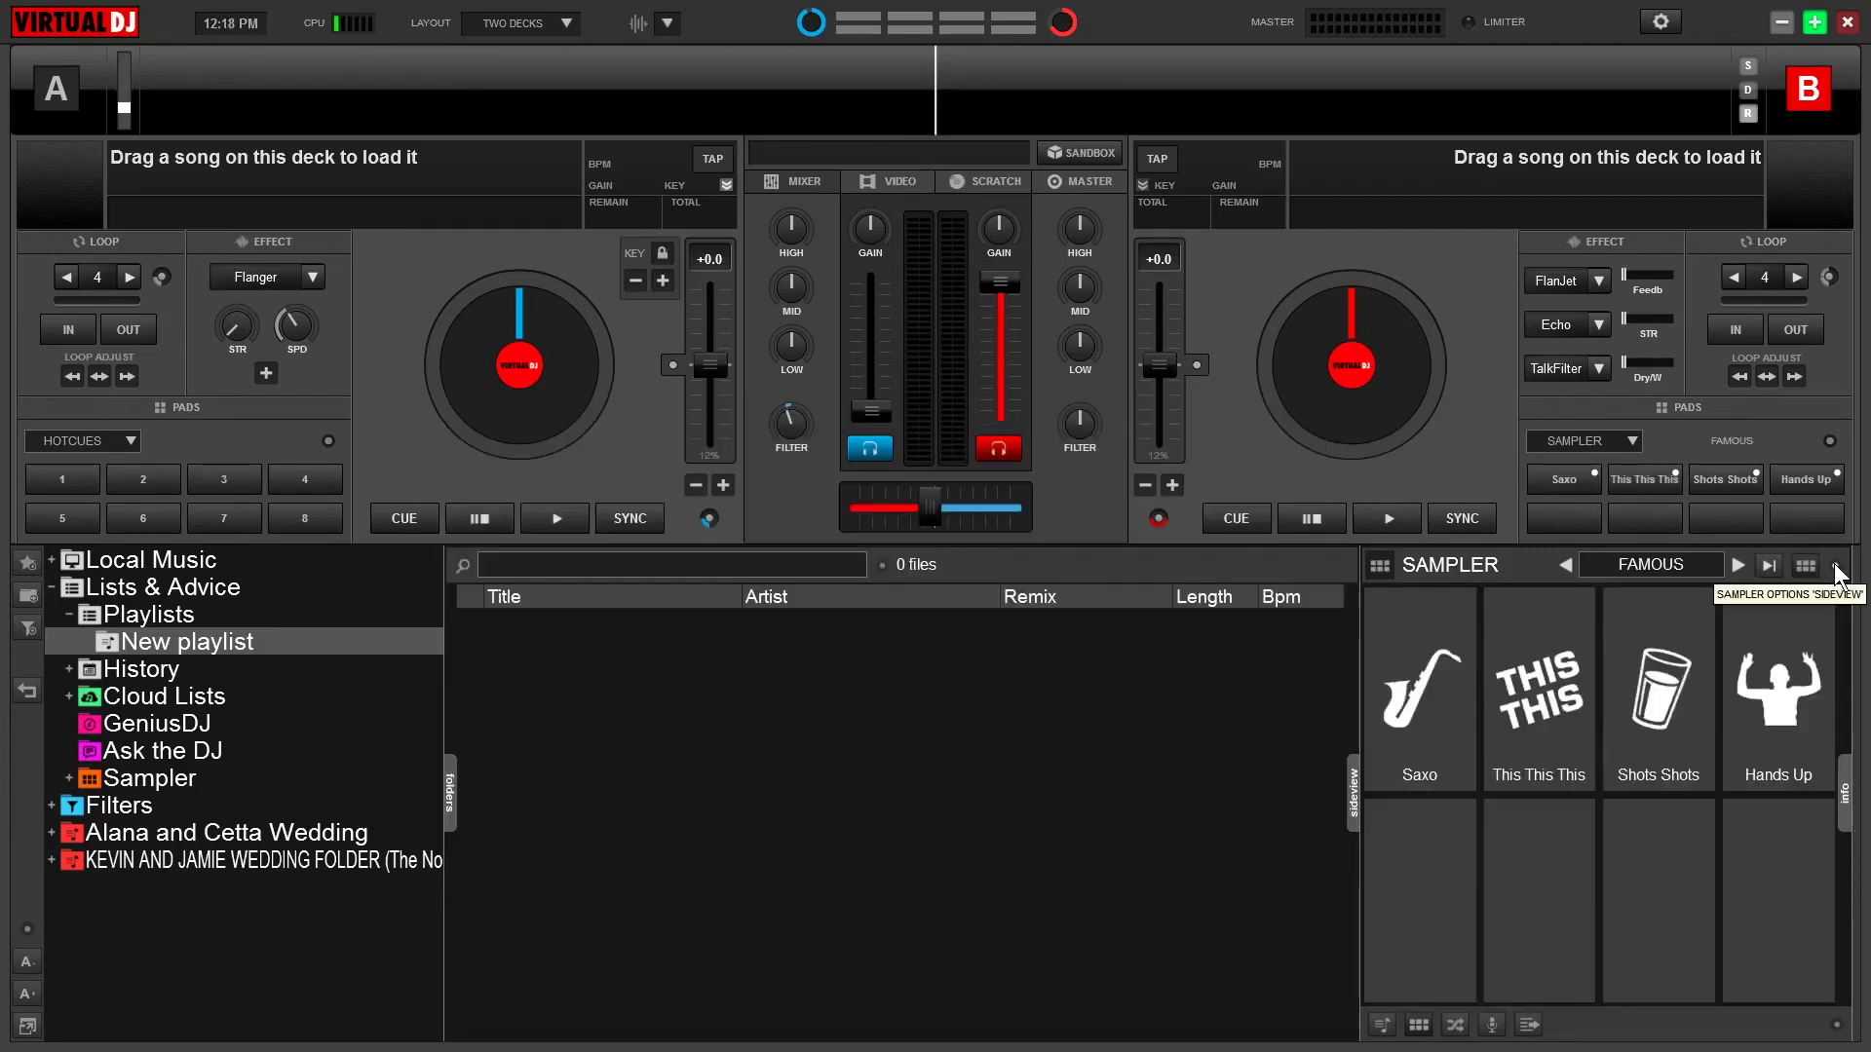
- Route the sampler's audio output to deck 2 and enable Apply Deck Effects
left_click(1836, 569)
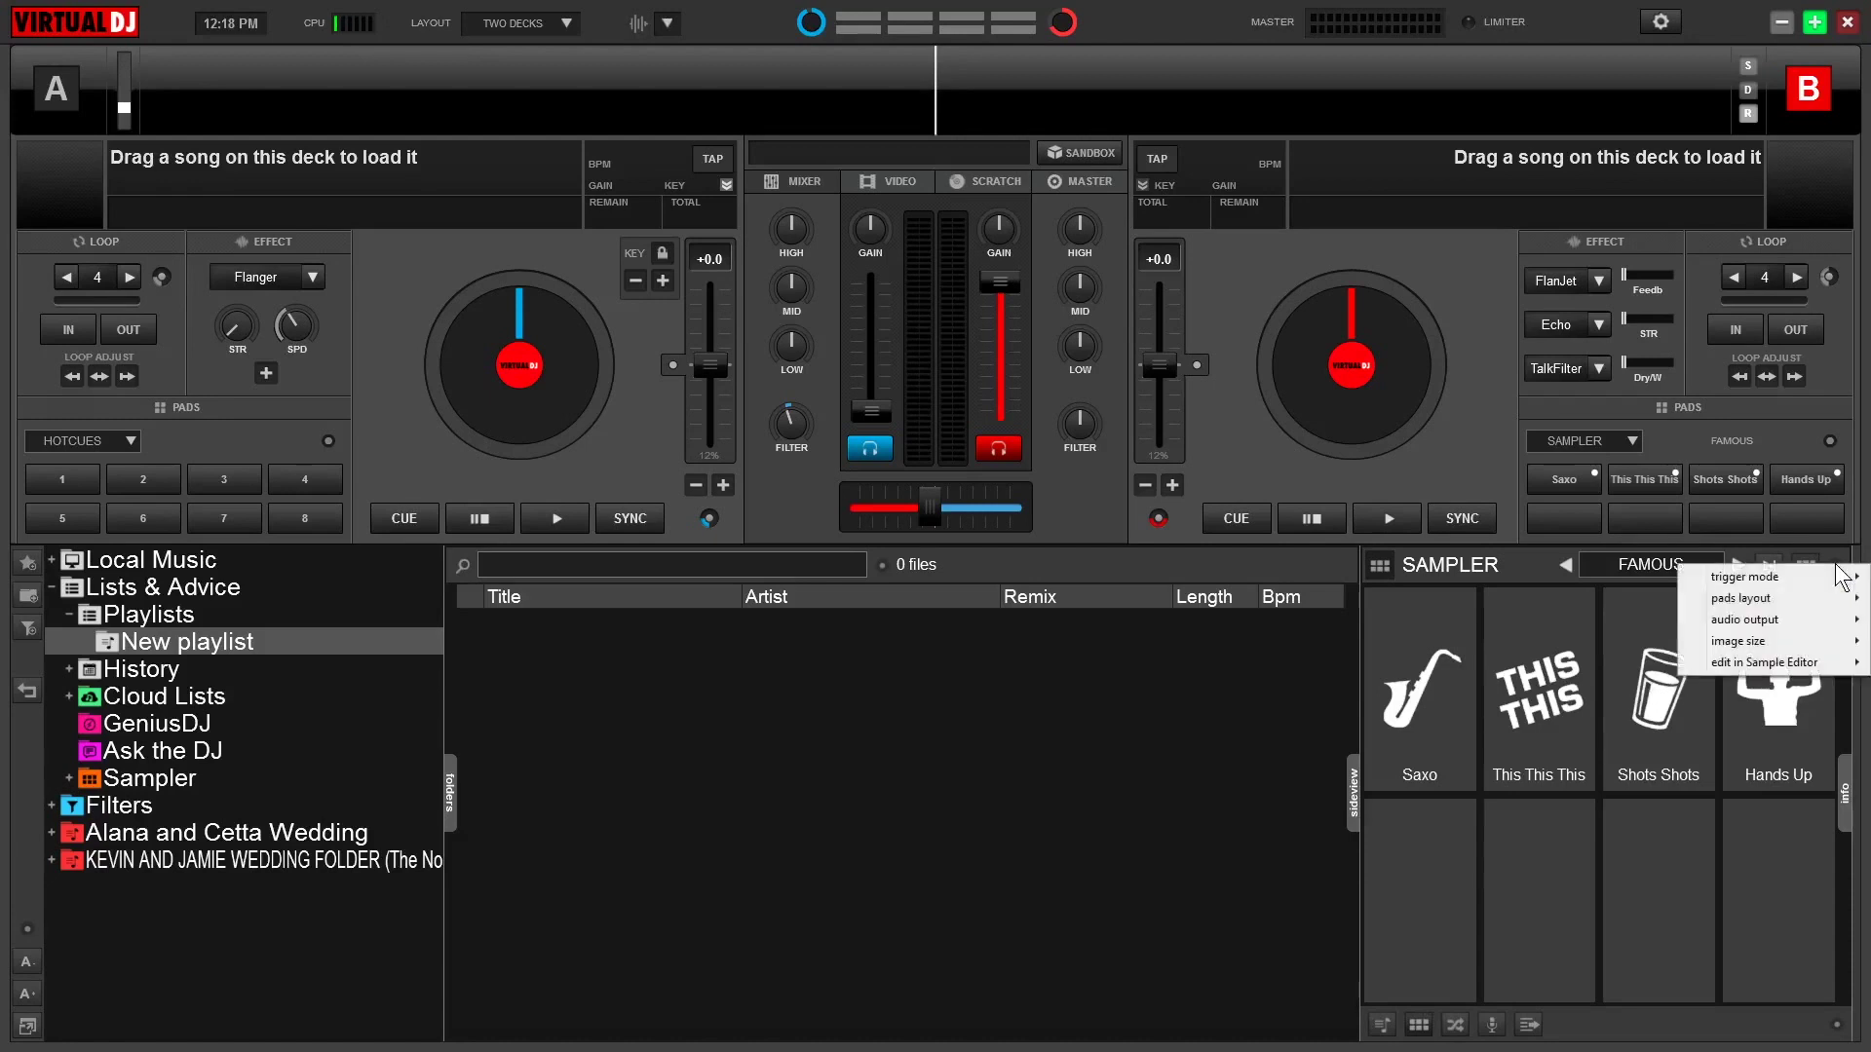
mouse_move(1793, 627)
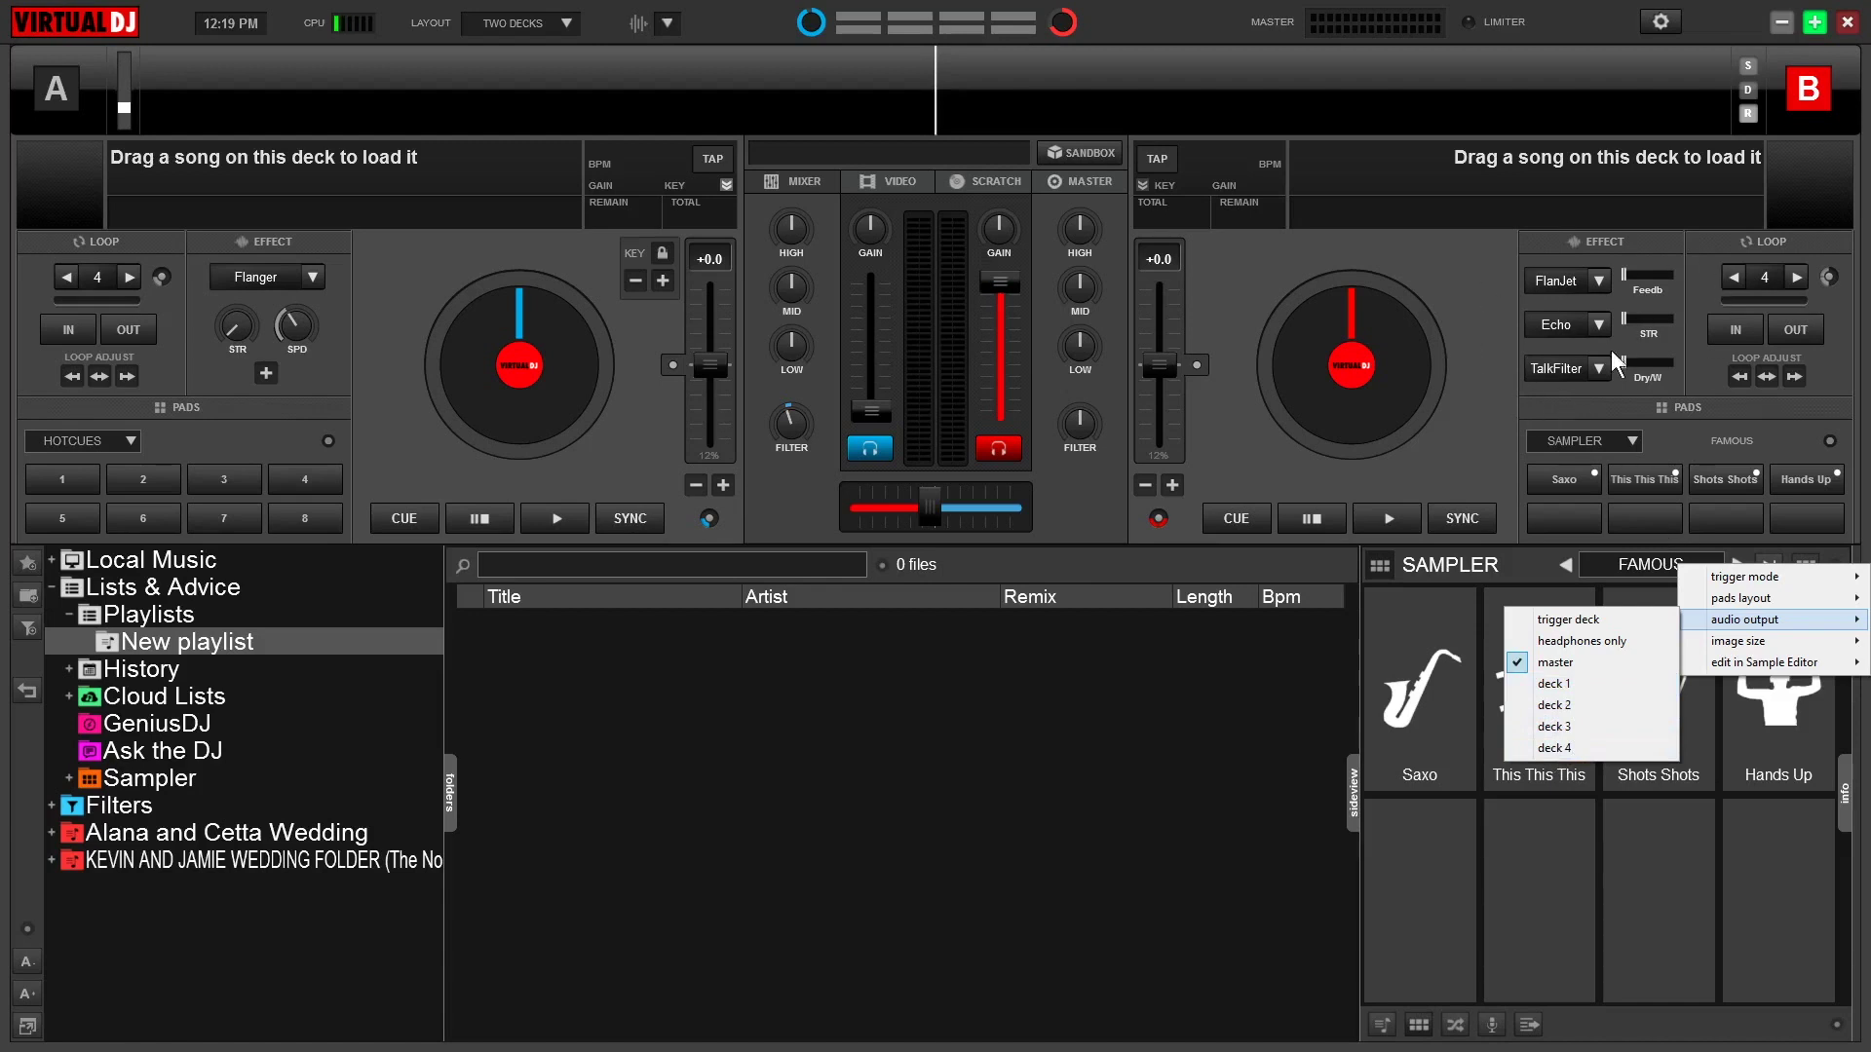
left_click(1563, 701)
left_click(1836, 565)
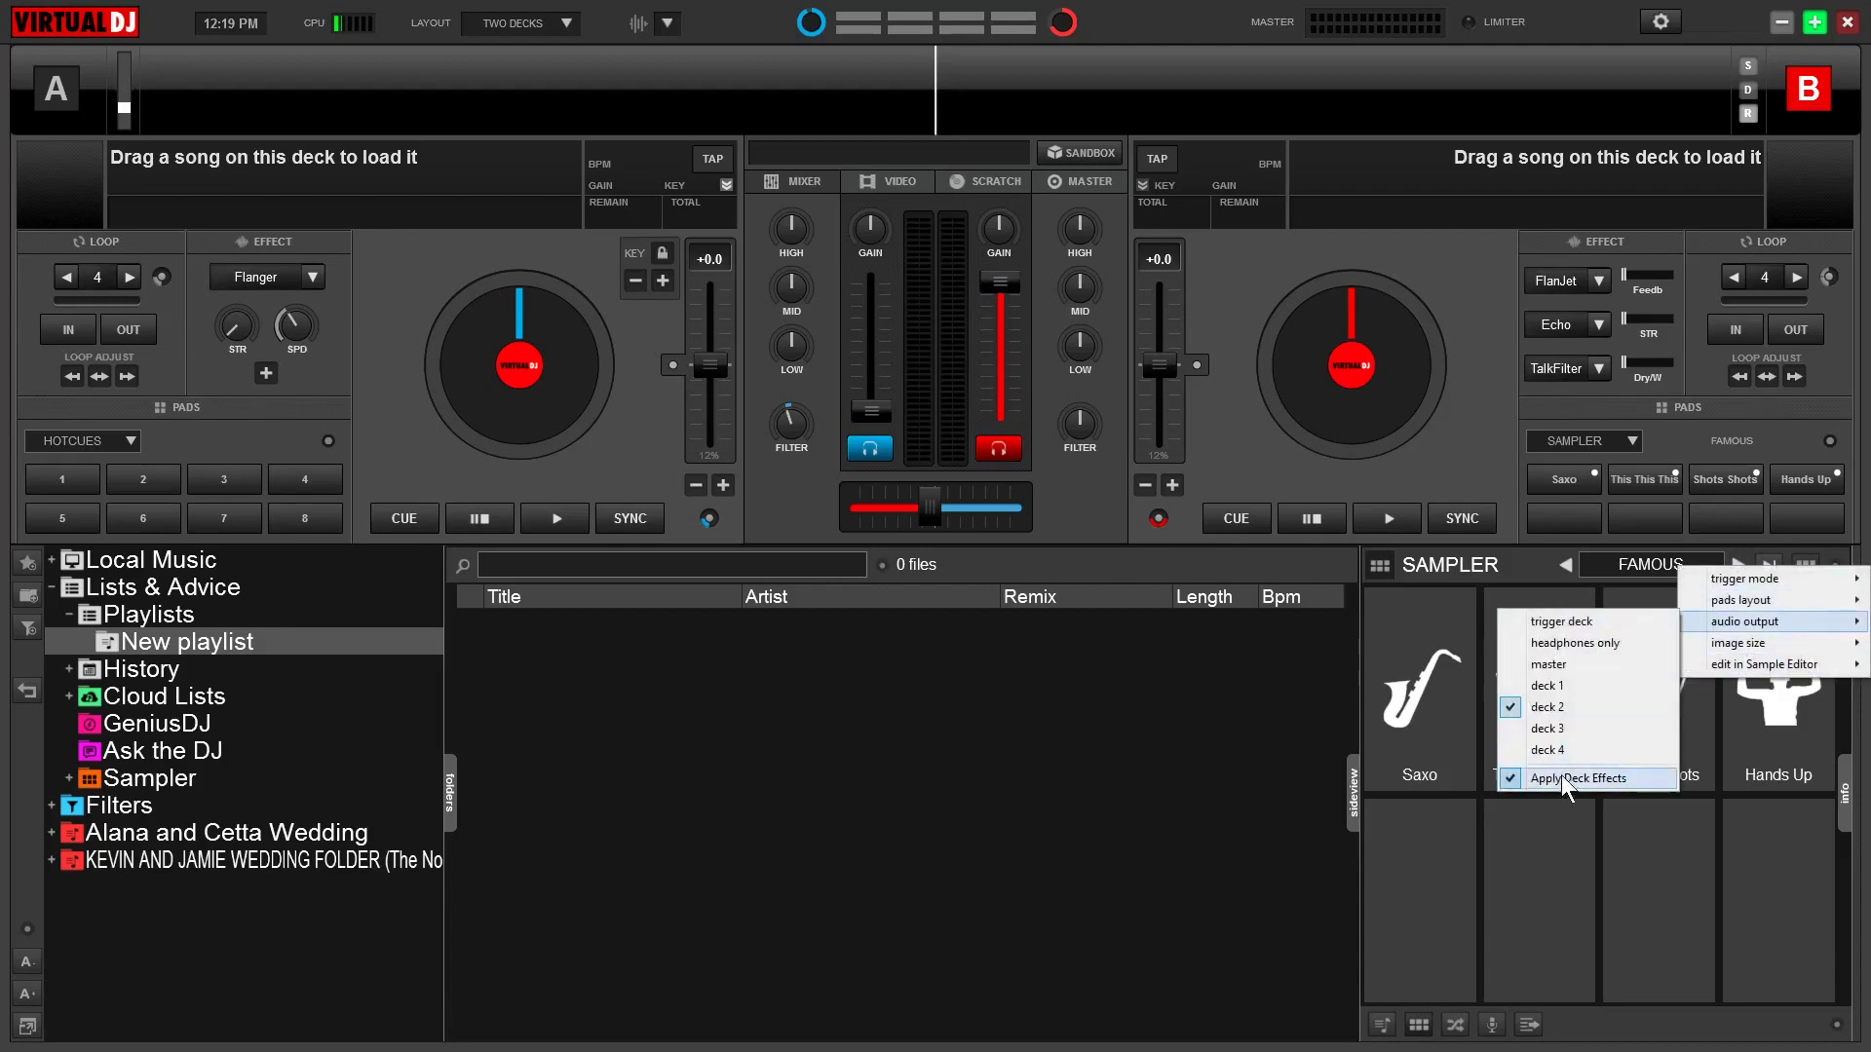
left_click(1615, 785)
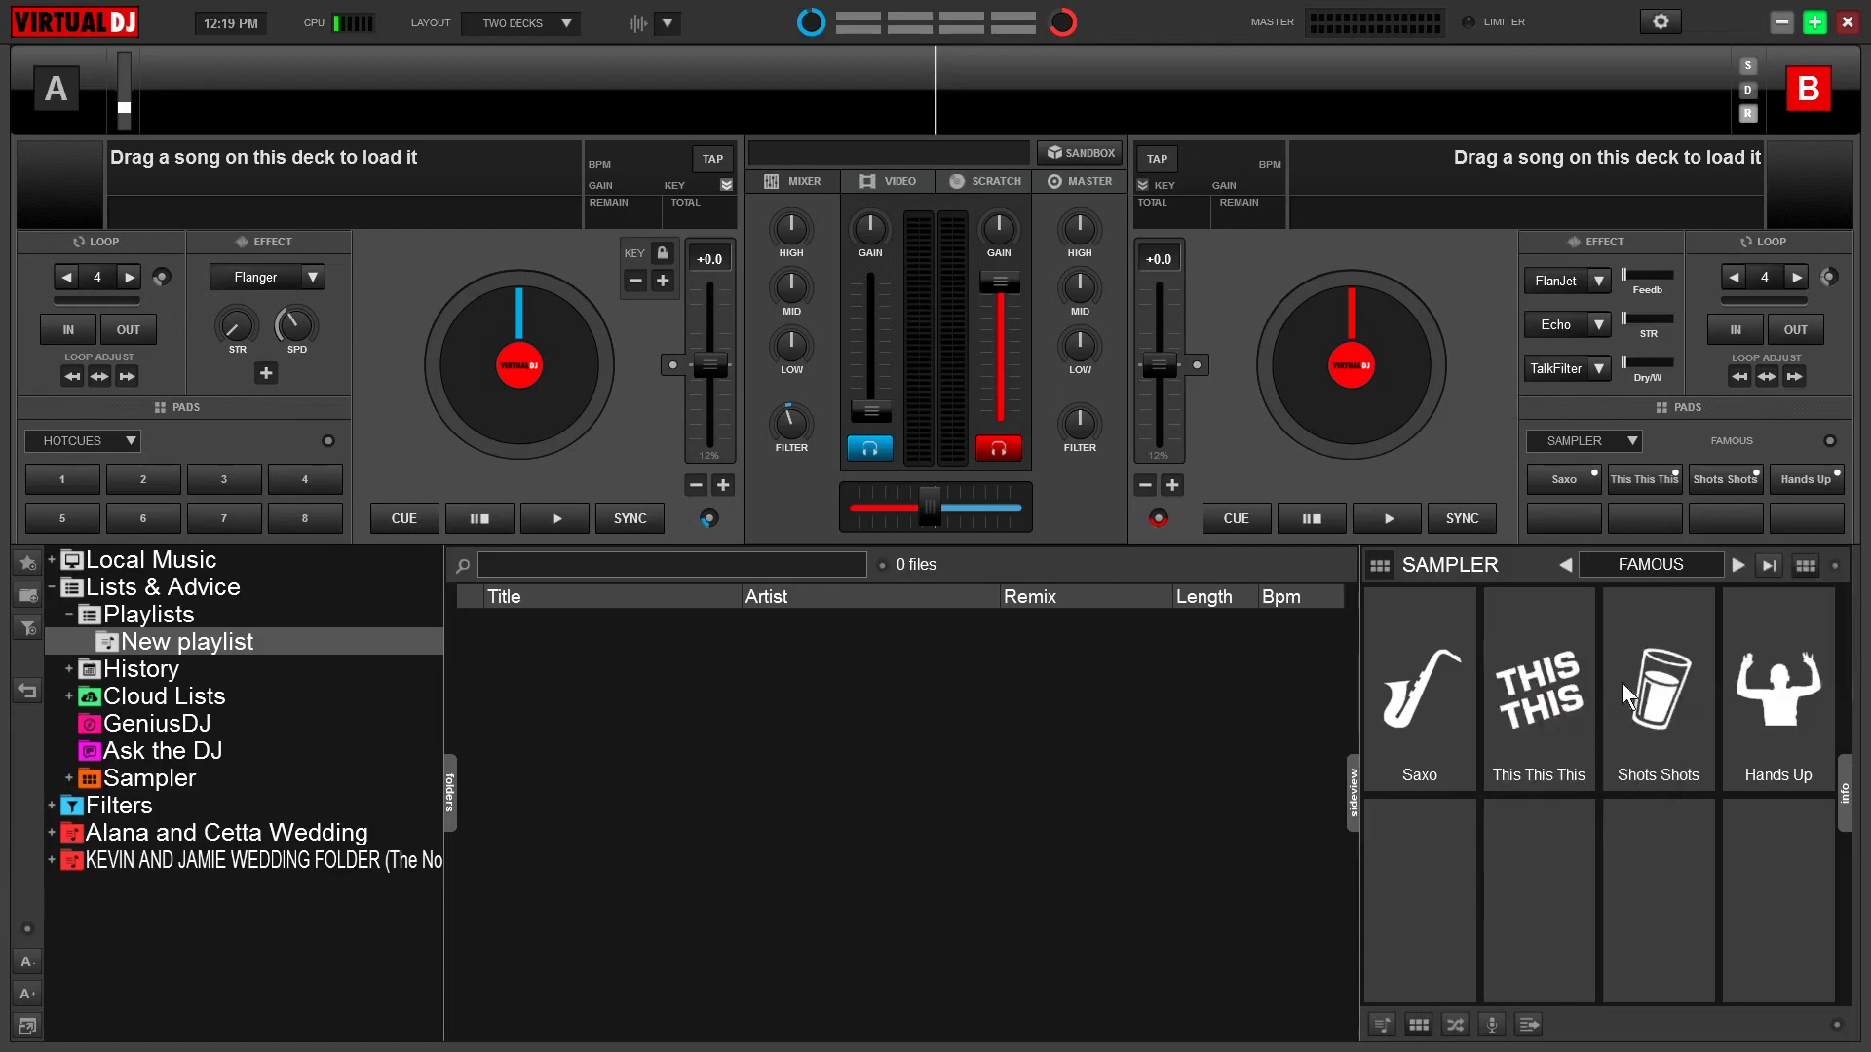
- Play Shots Shots through deck B's FlanJet, with feedback near three quarters, then Echo
left_click(1635, 676)
left_click(1571, 282)
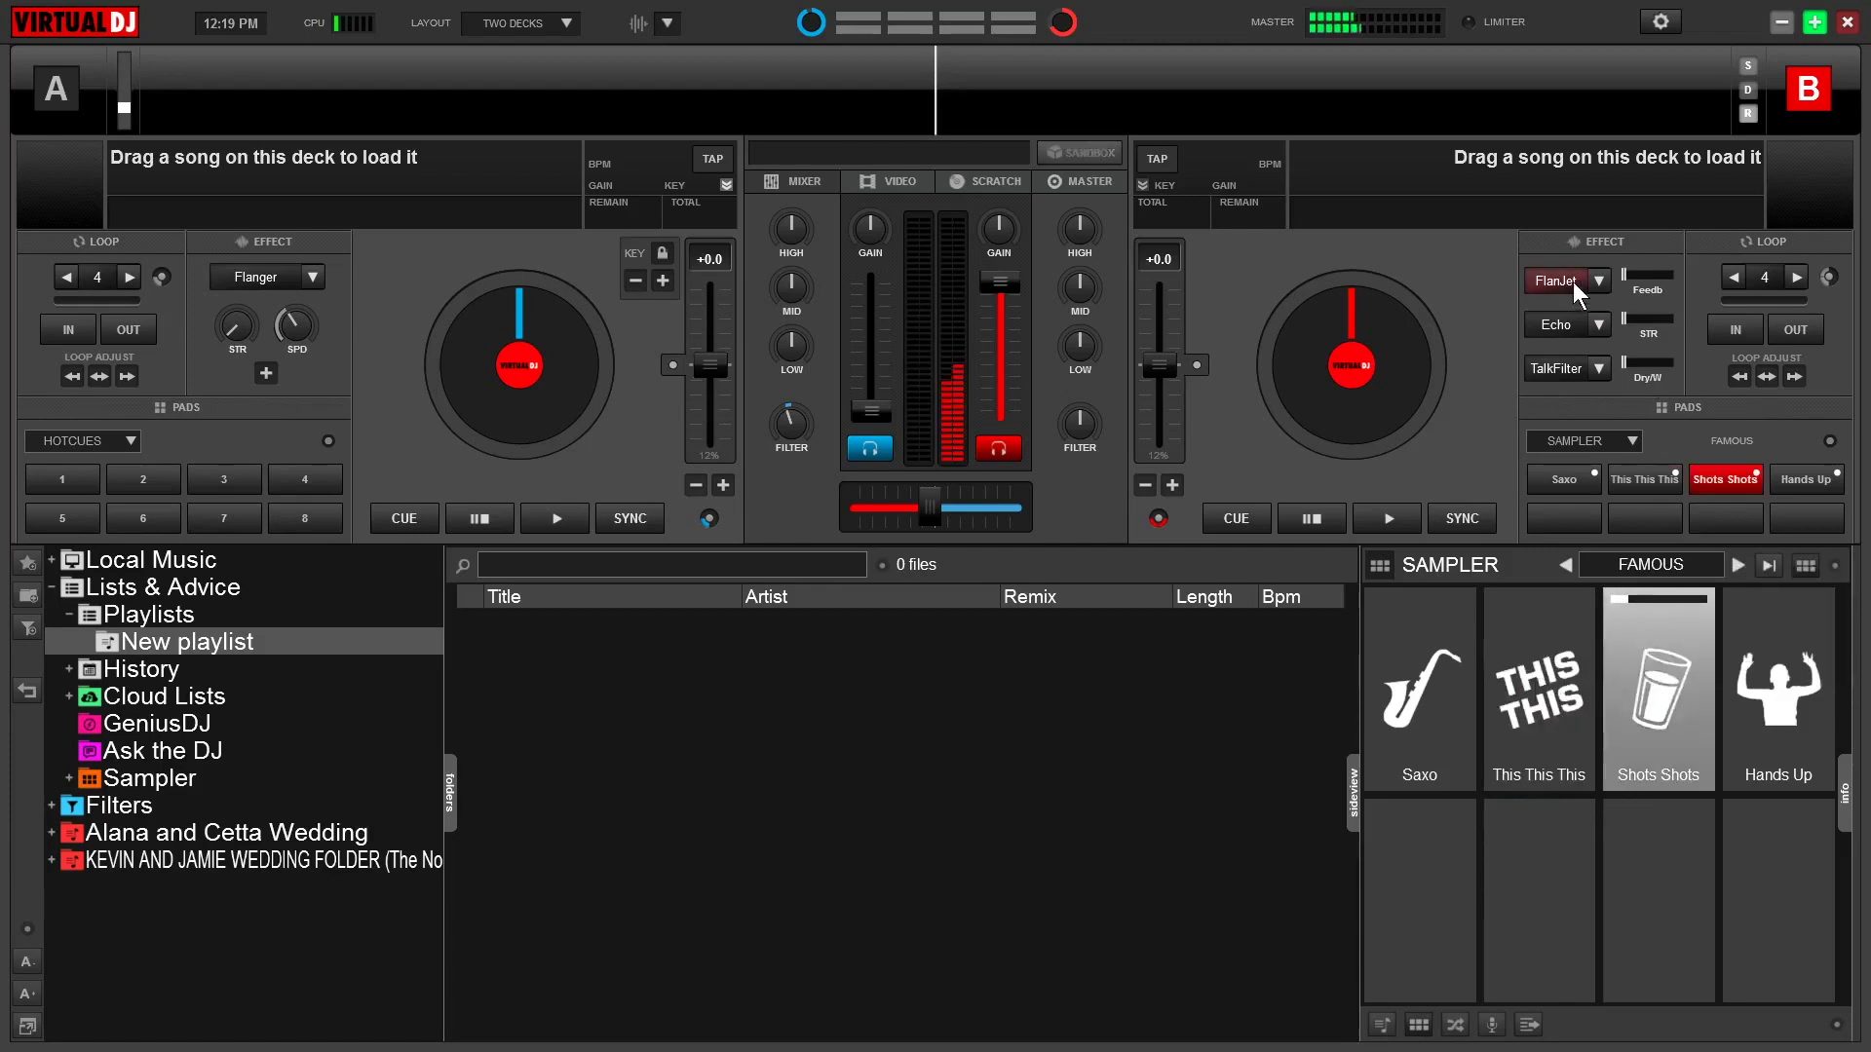
left_click_drag(1622, 272, 1658, 278)
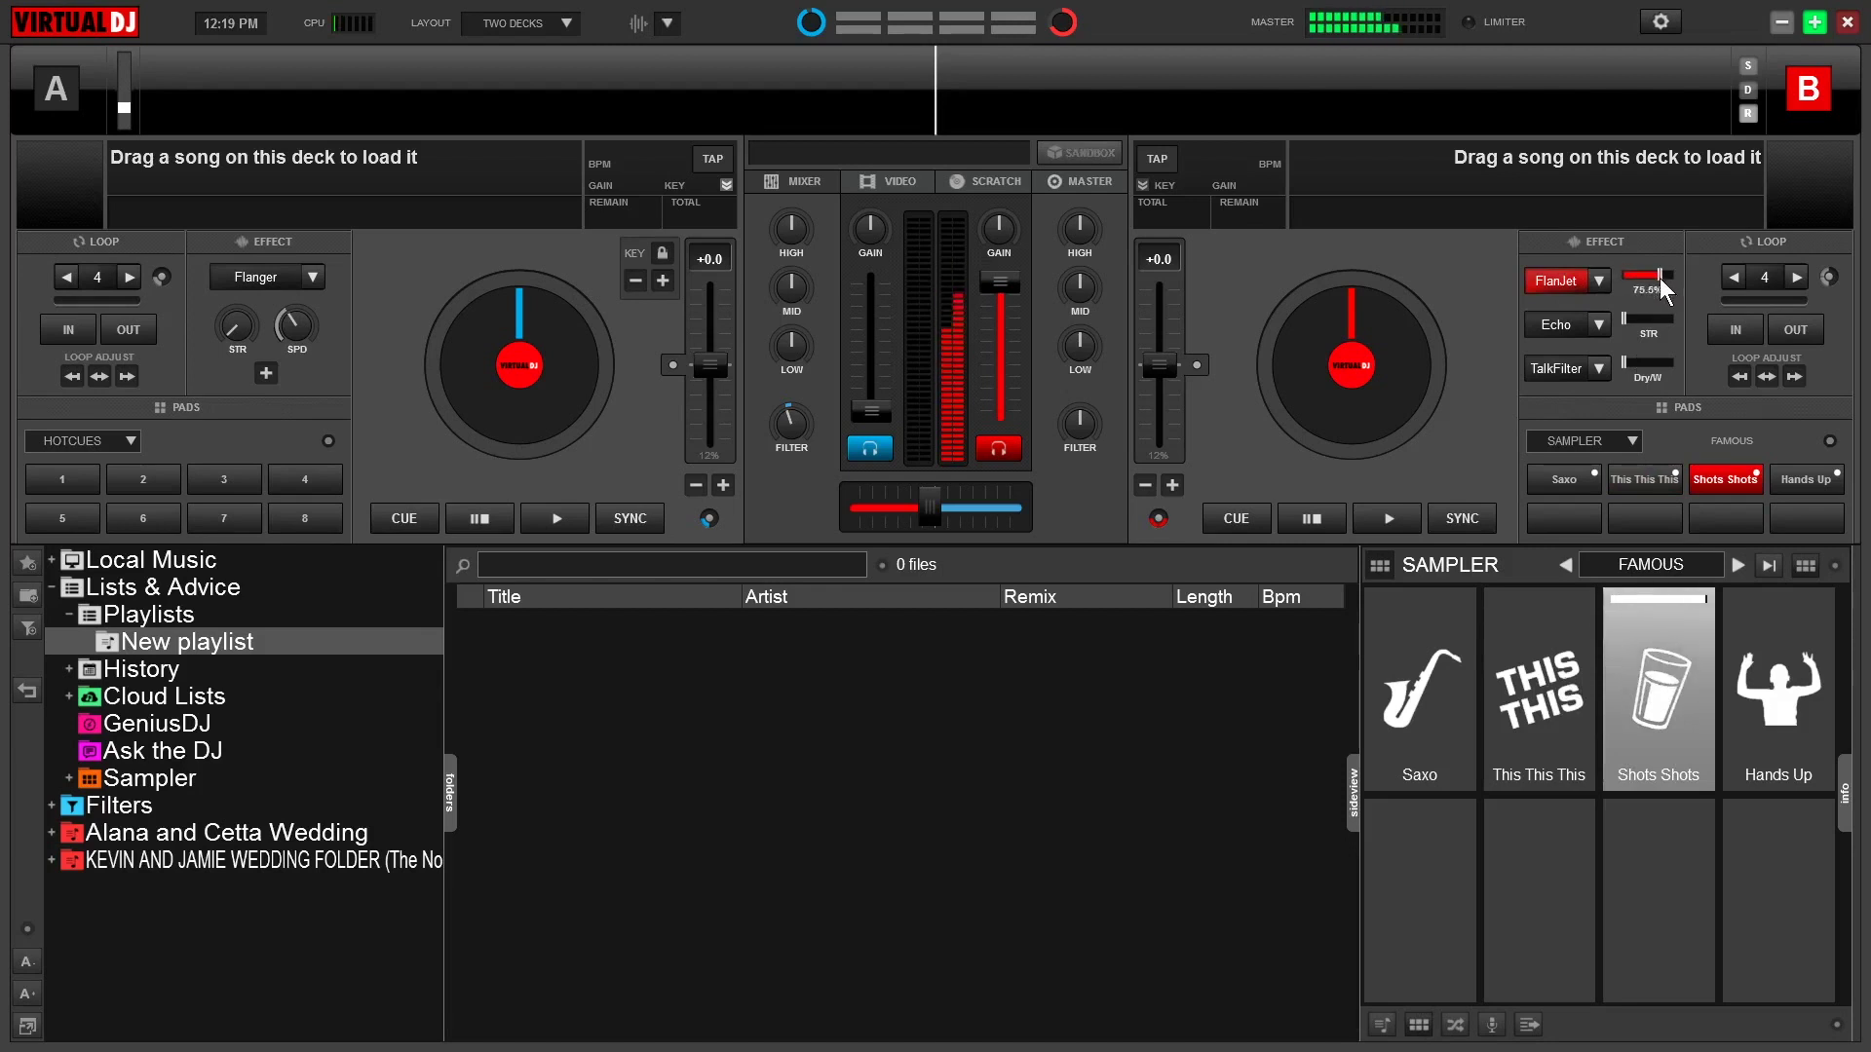
left_click(1558, 279)
left_click(1564, 328)
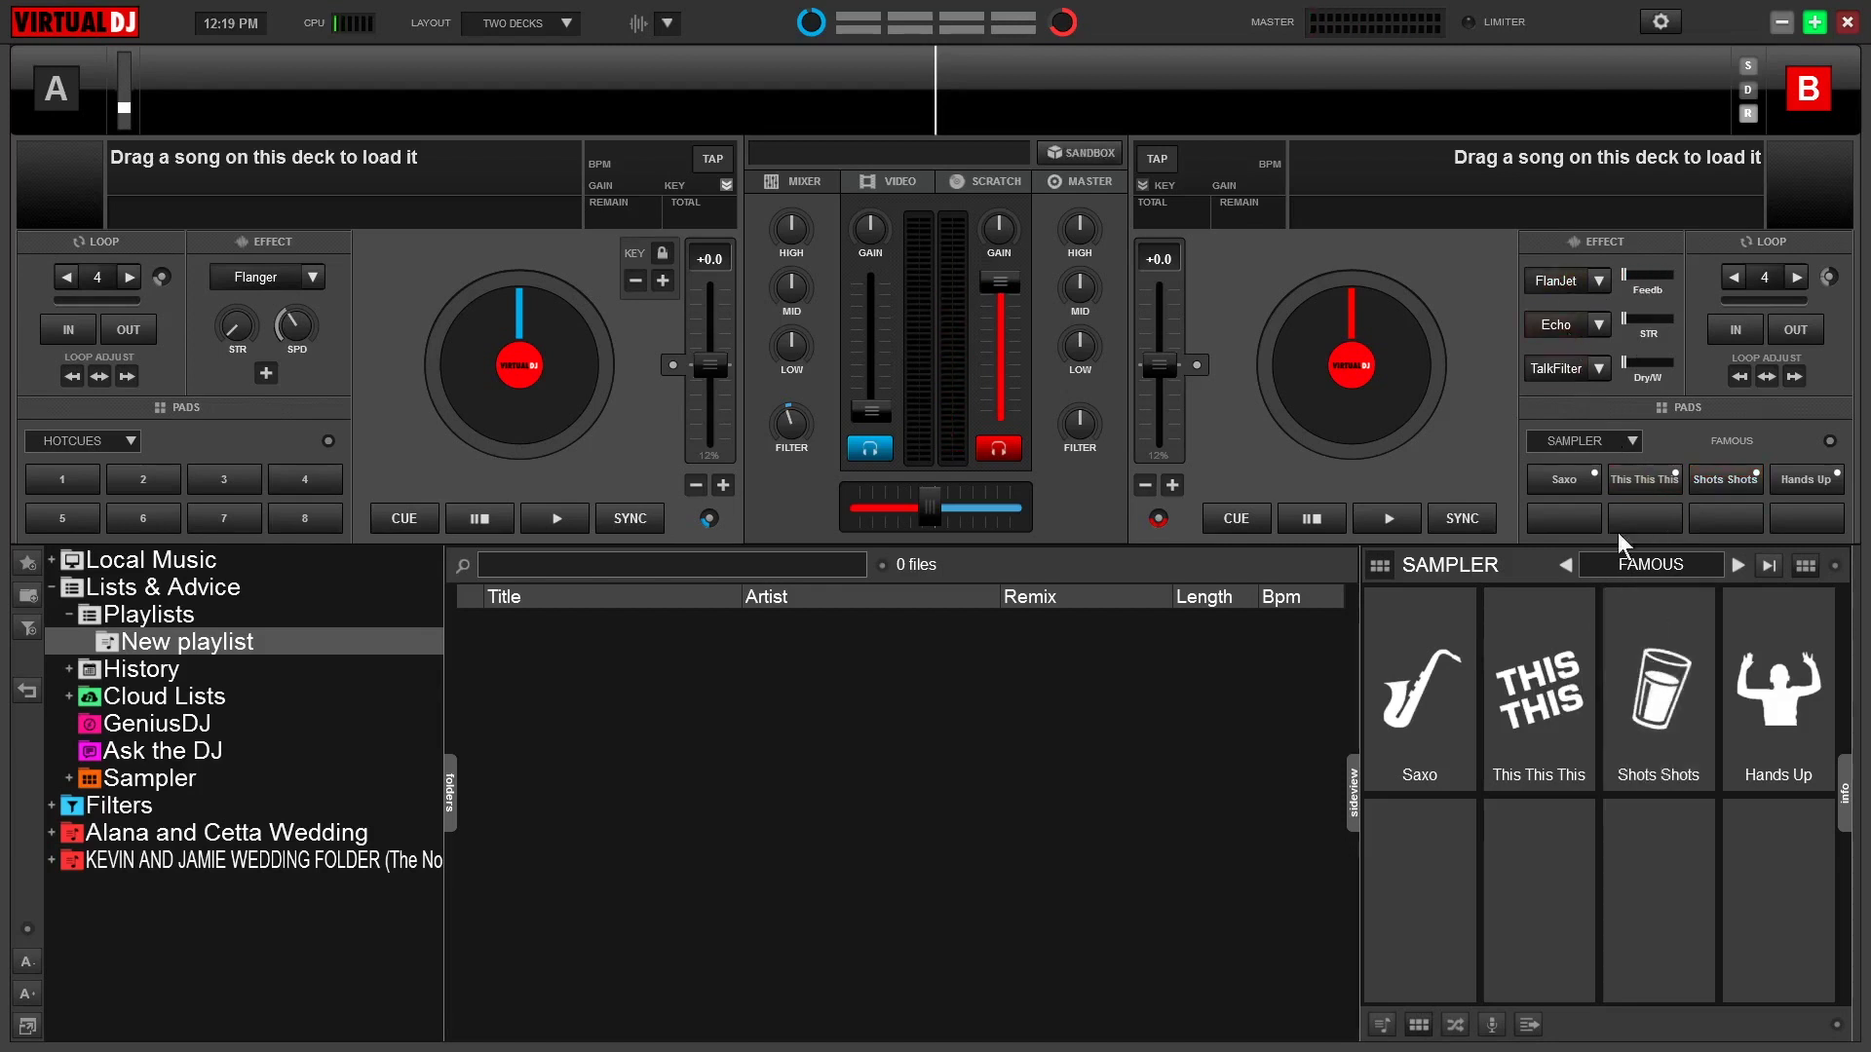
left_click(1659, 653)
left_click(1559, 324)
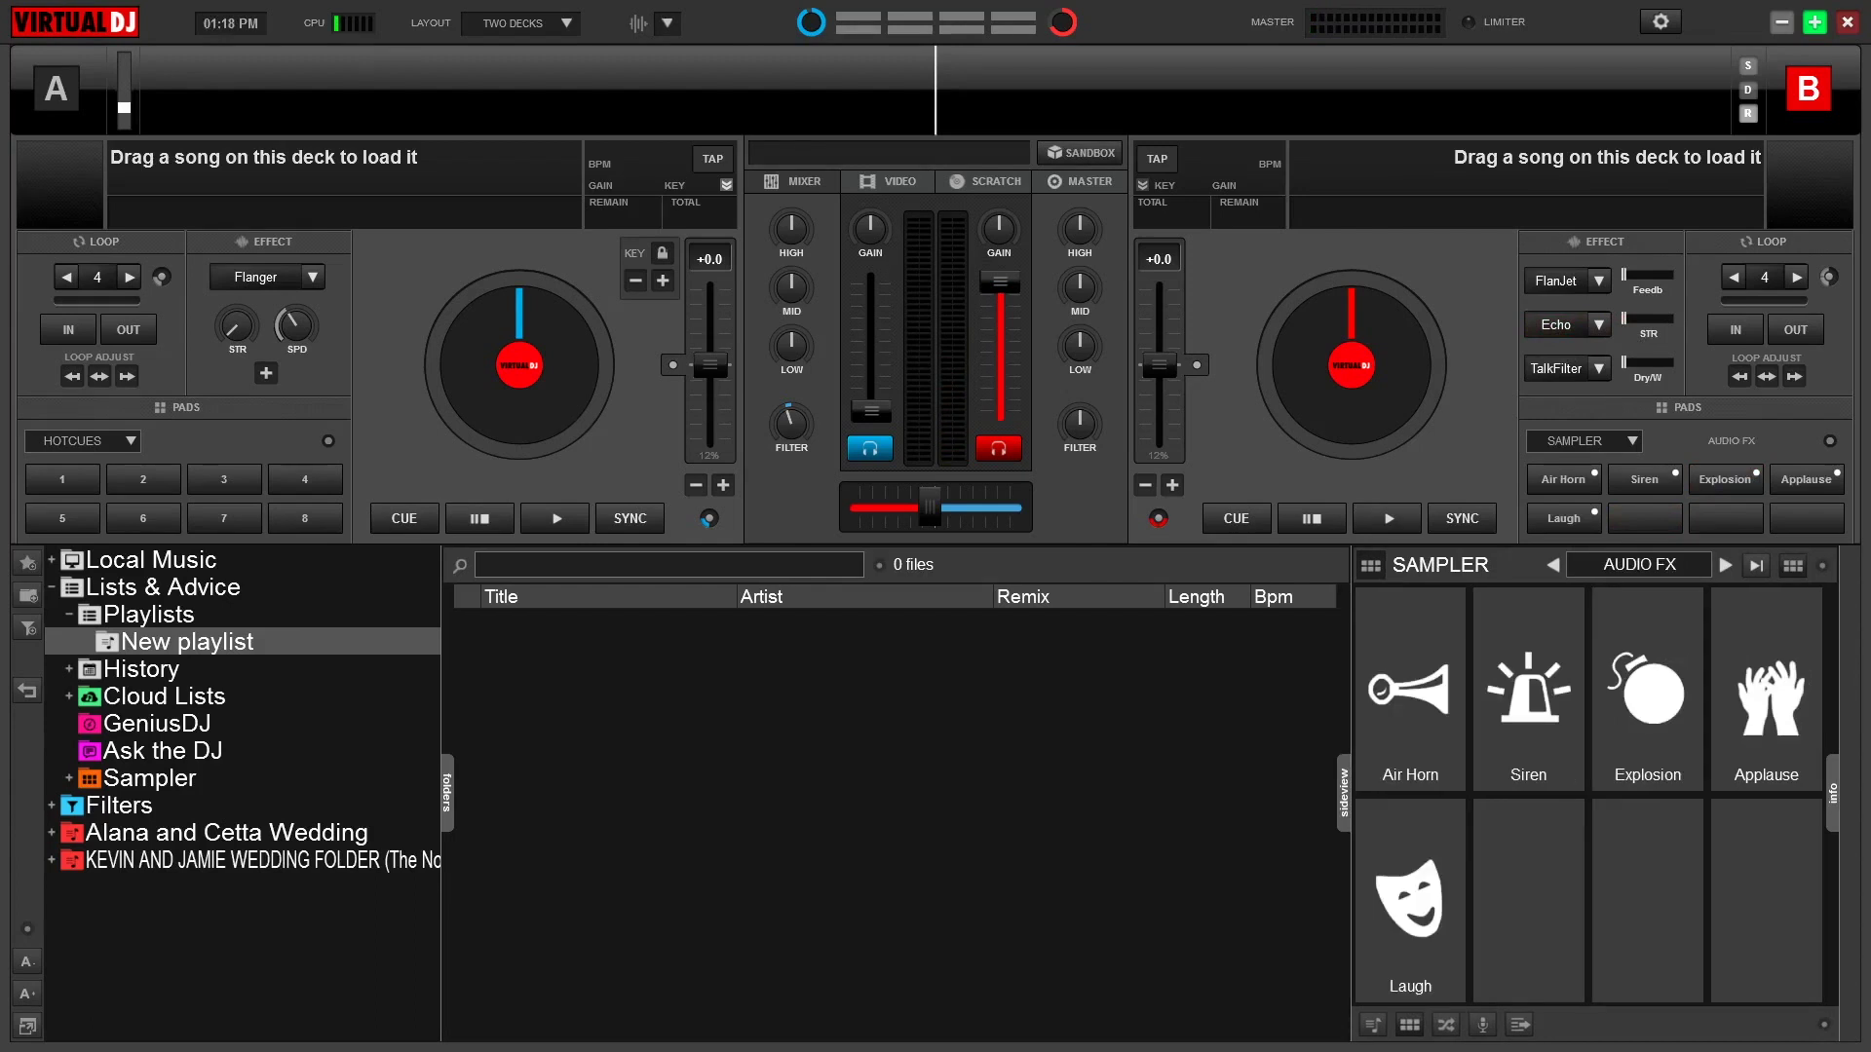
- Test the Applause pad in on/off trigger mode, then in hold mode
left_click(1821, 565)
mouse_move(1814, 575)
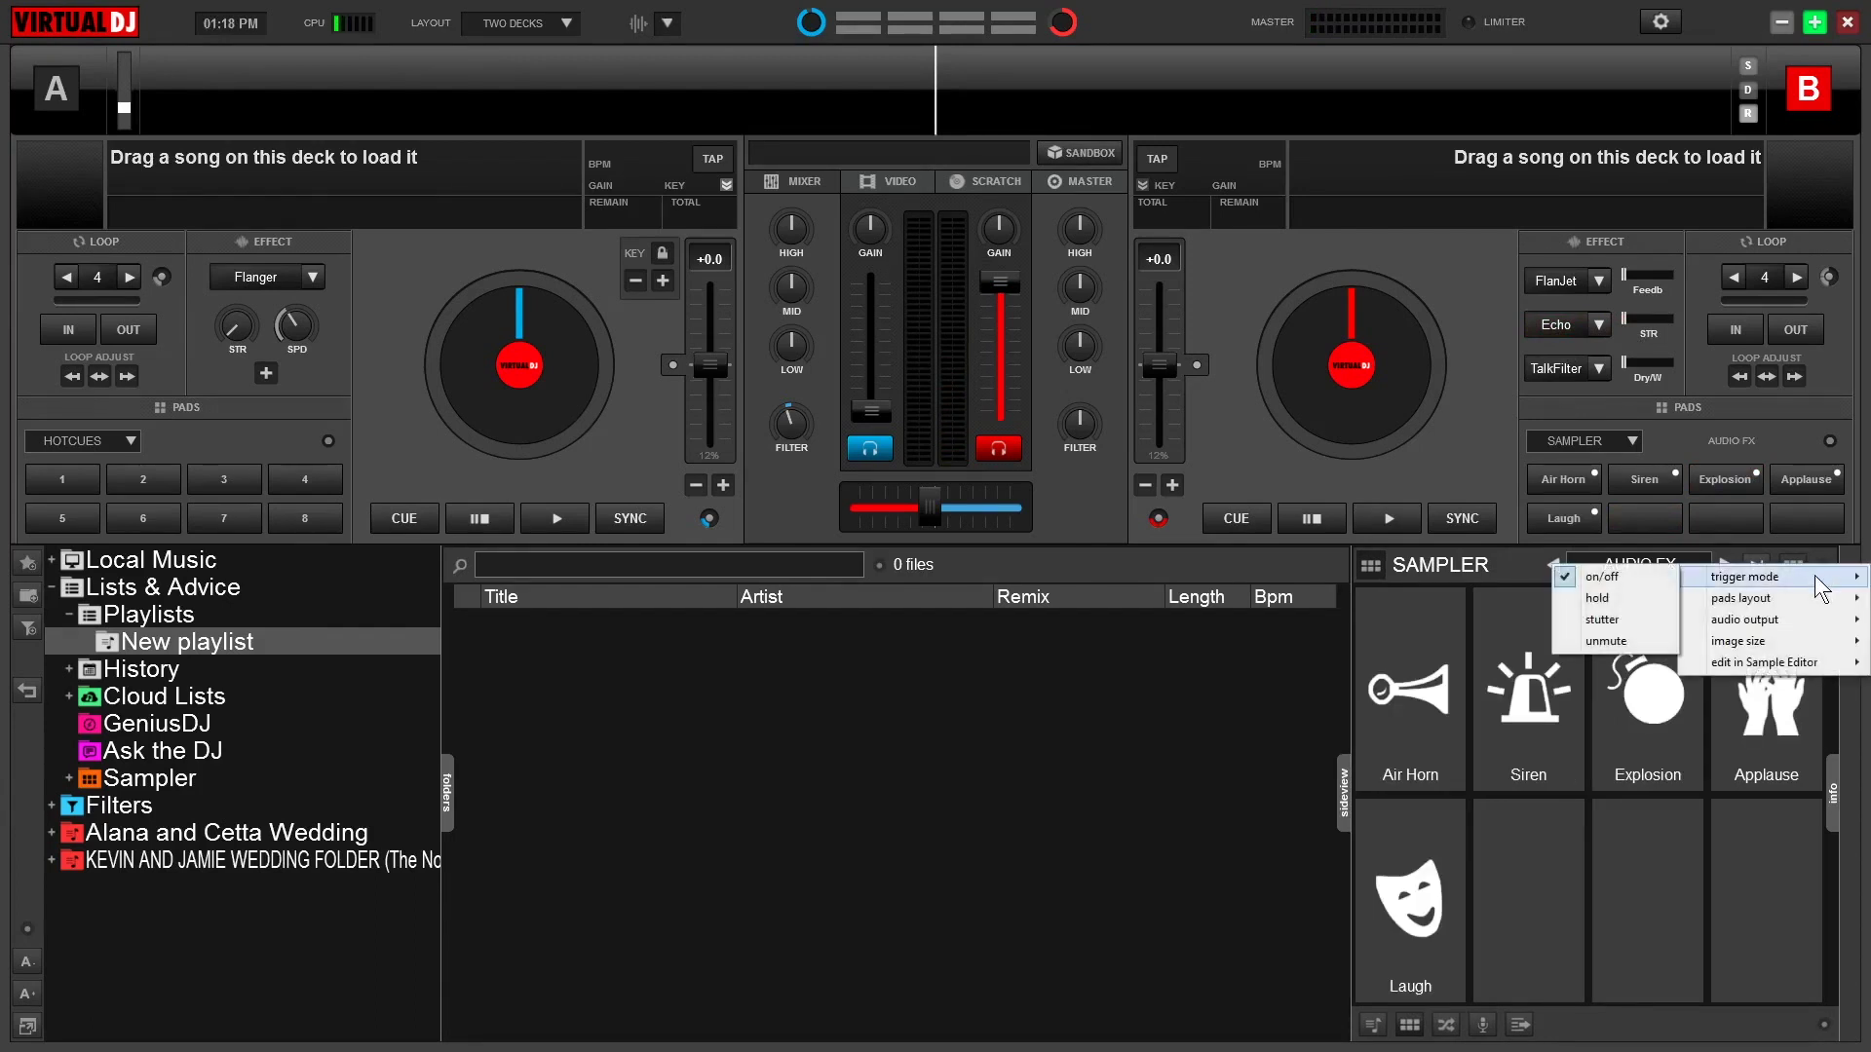
left_click(1600, 576)
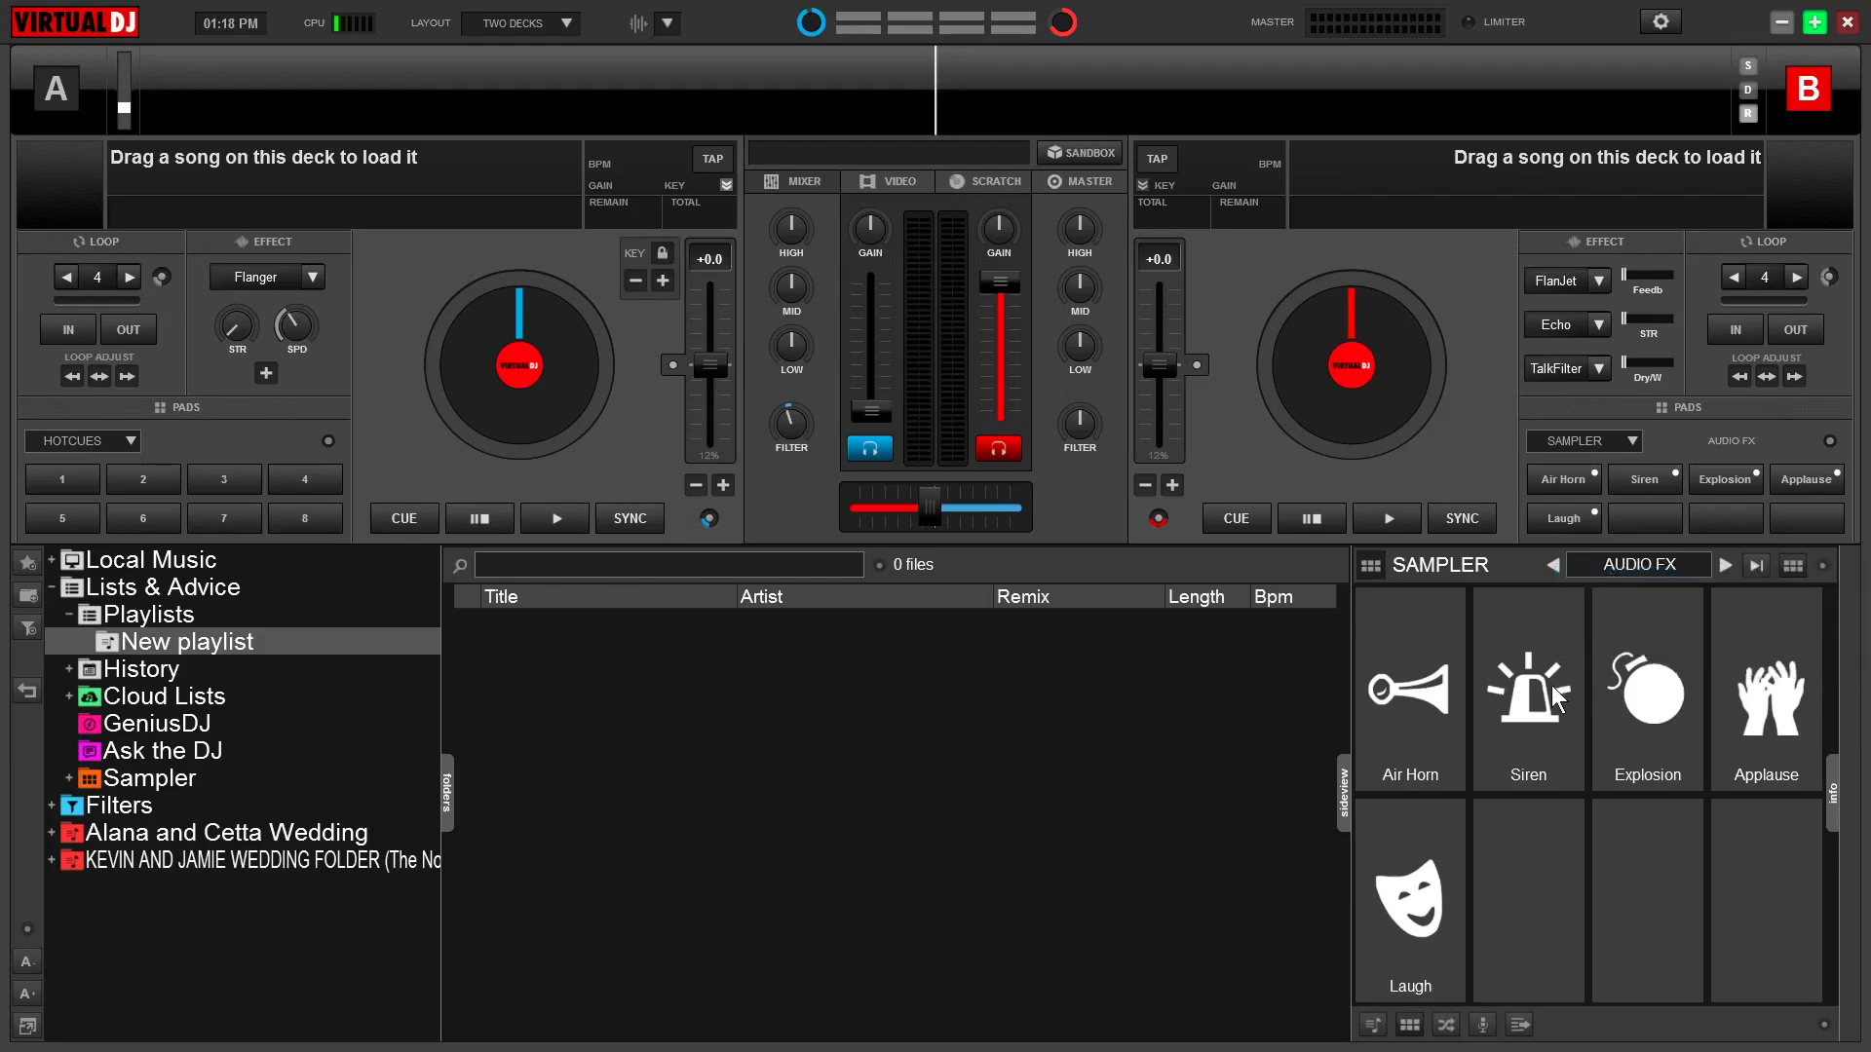
left_click(1775, 711)
left_click(1821, 565)
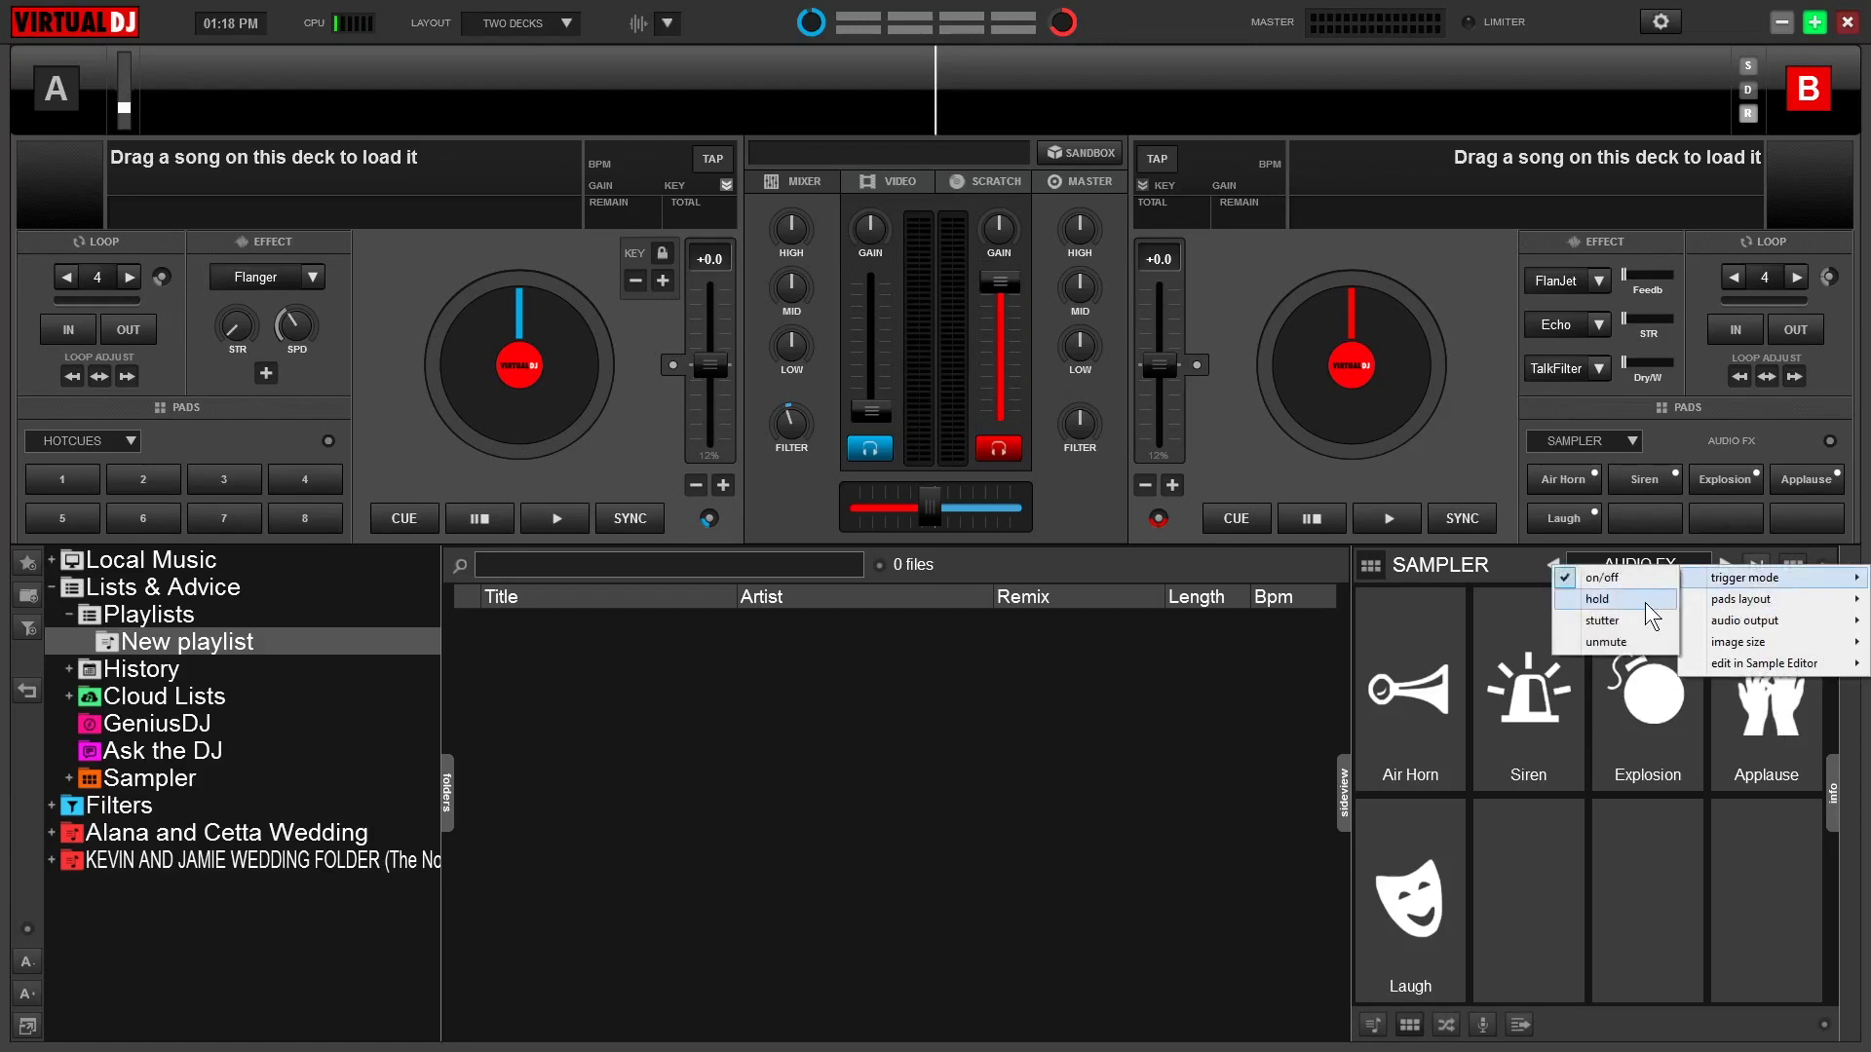
left_click(1645, 602)
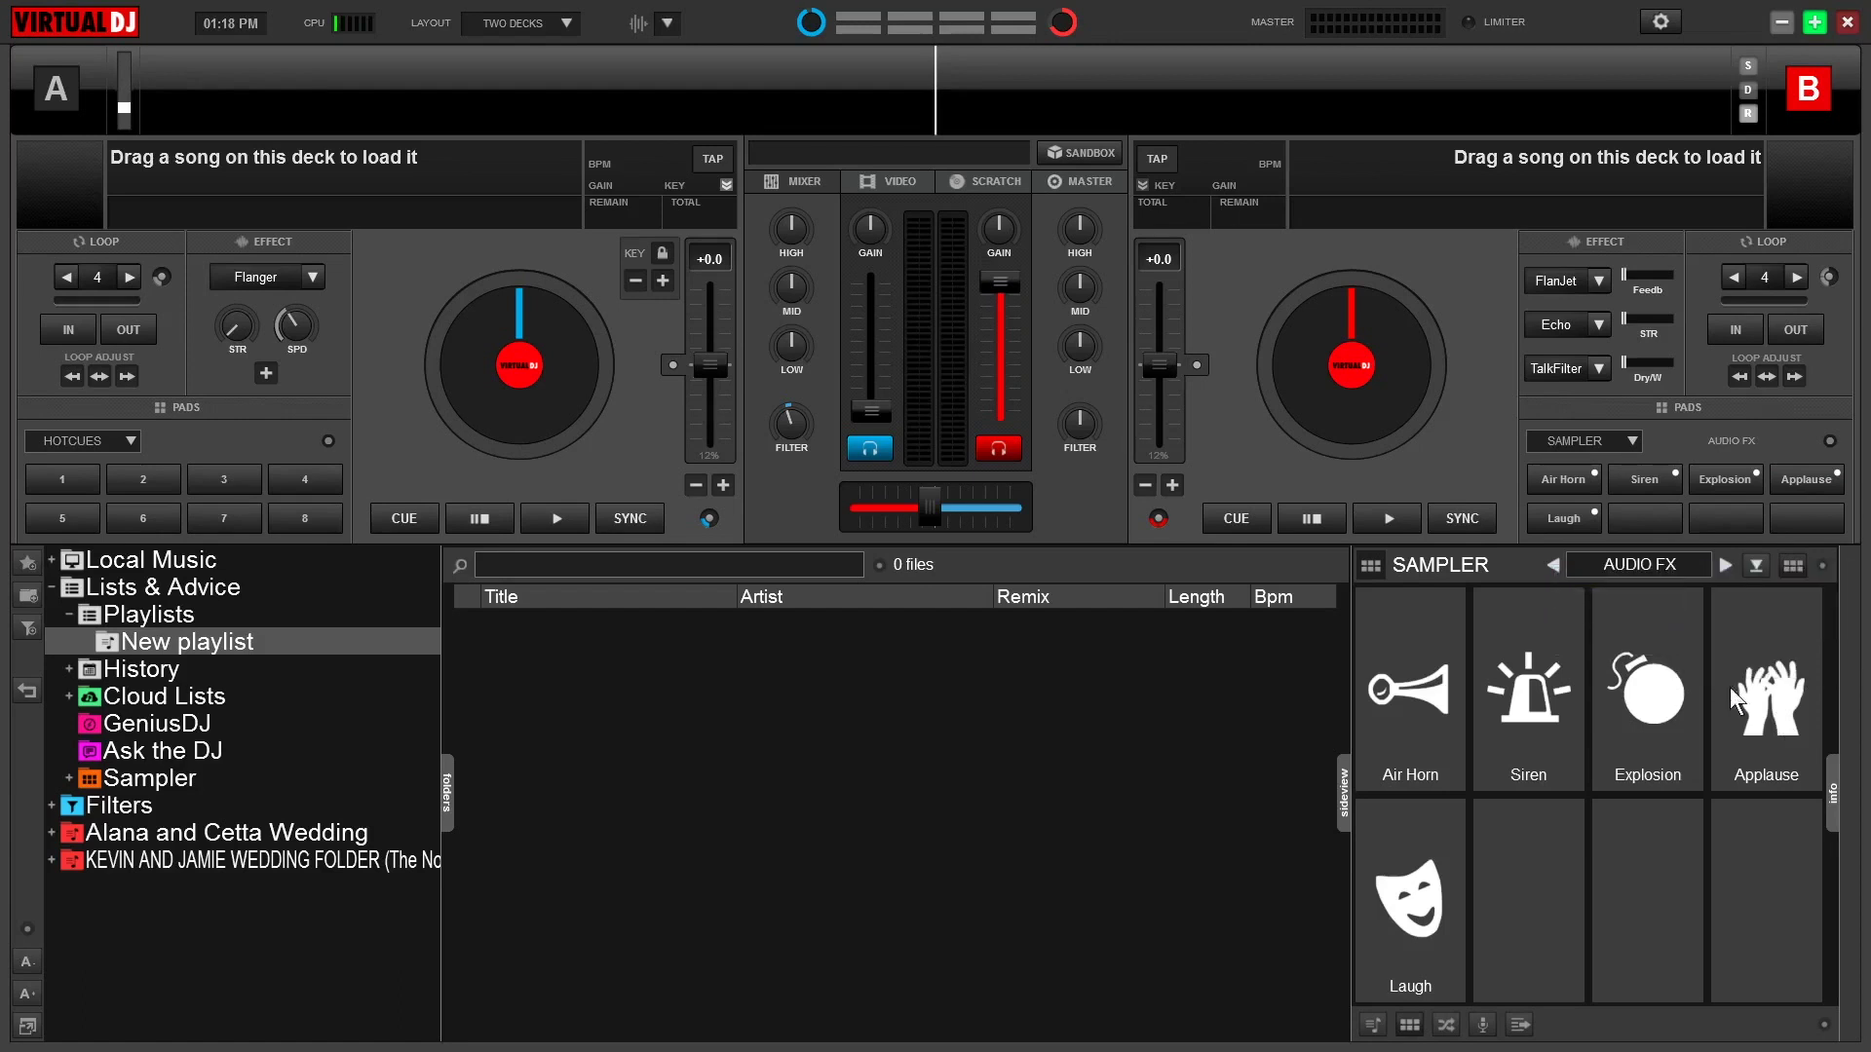
left_click(1791, 705)
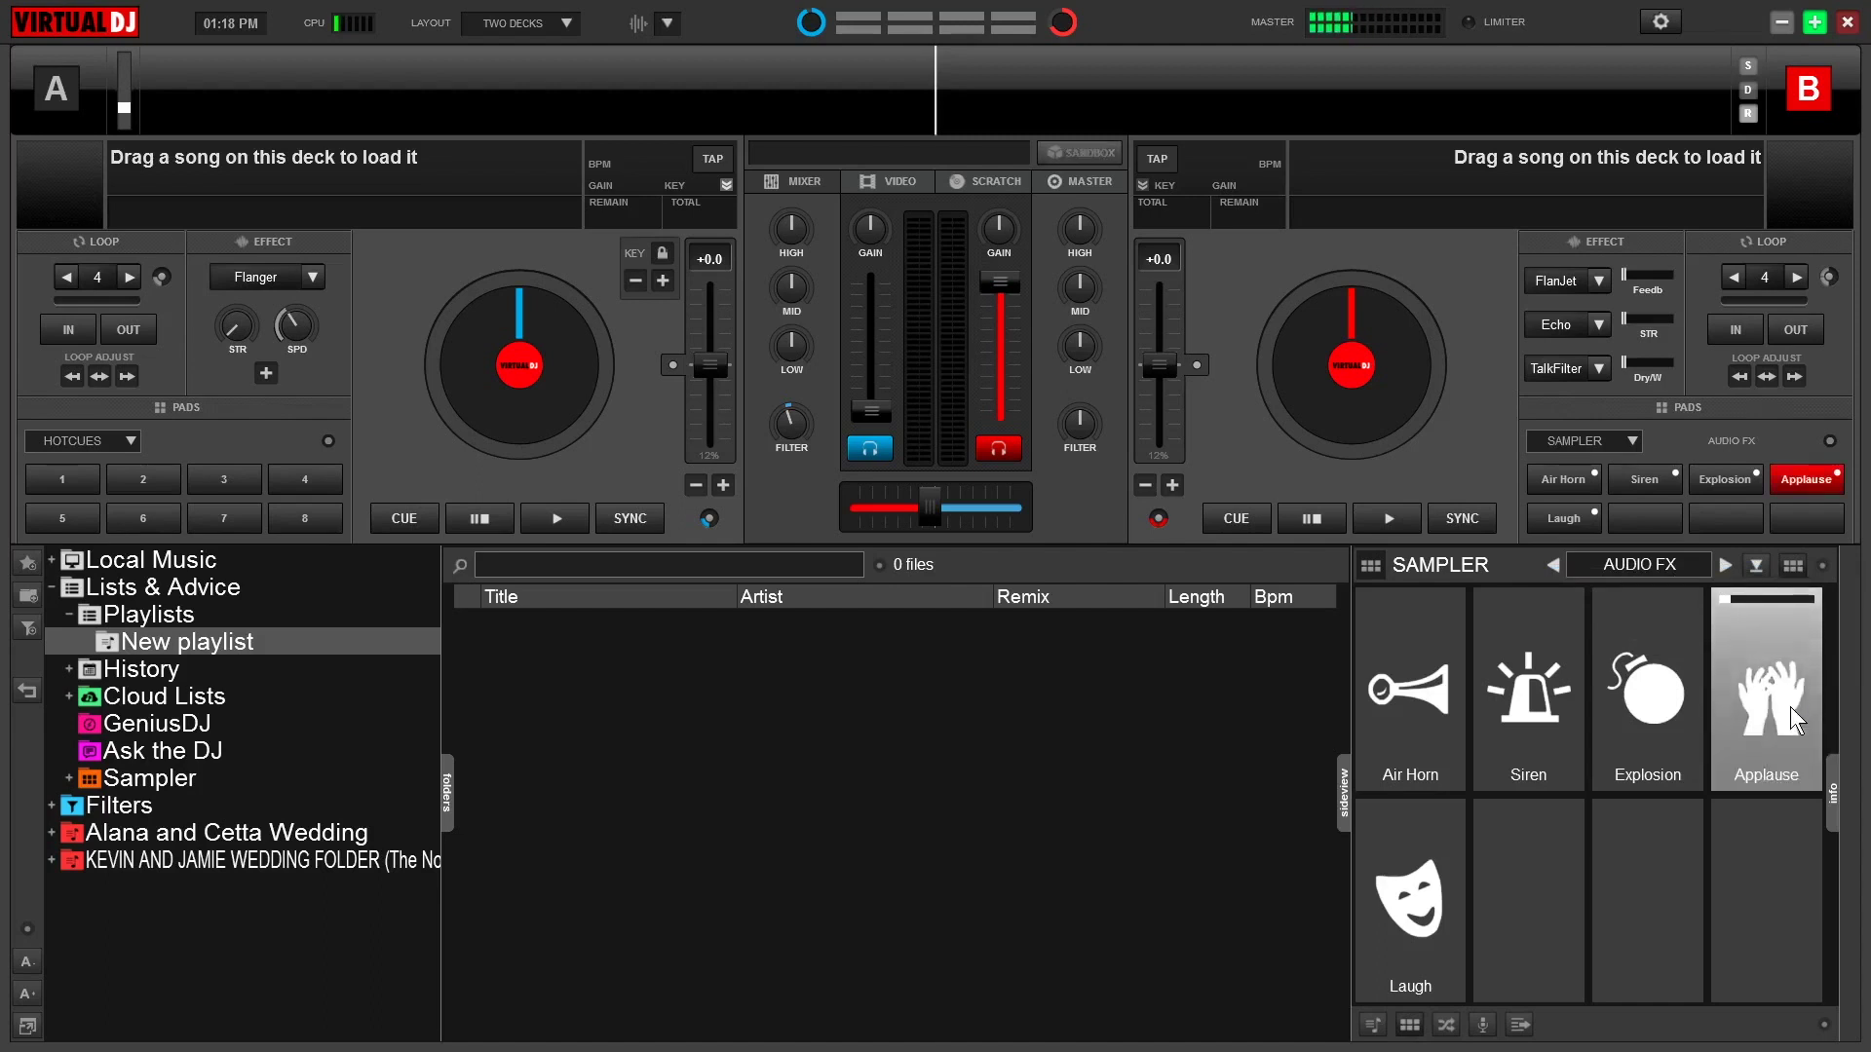
- Switch the trigger mode to stutter and play then stop the Applause sample
left_click(1824, 565)
mouse_move(1797, 584)
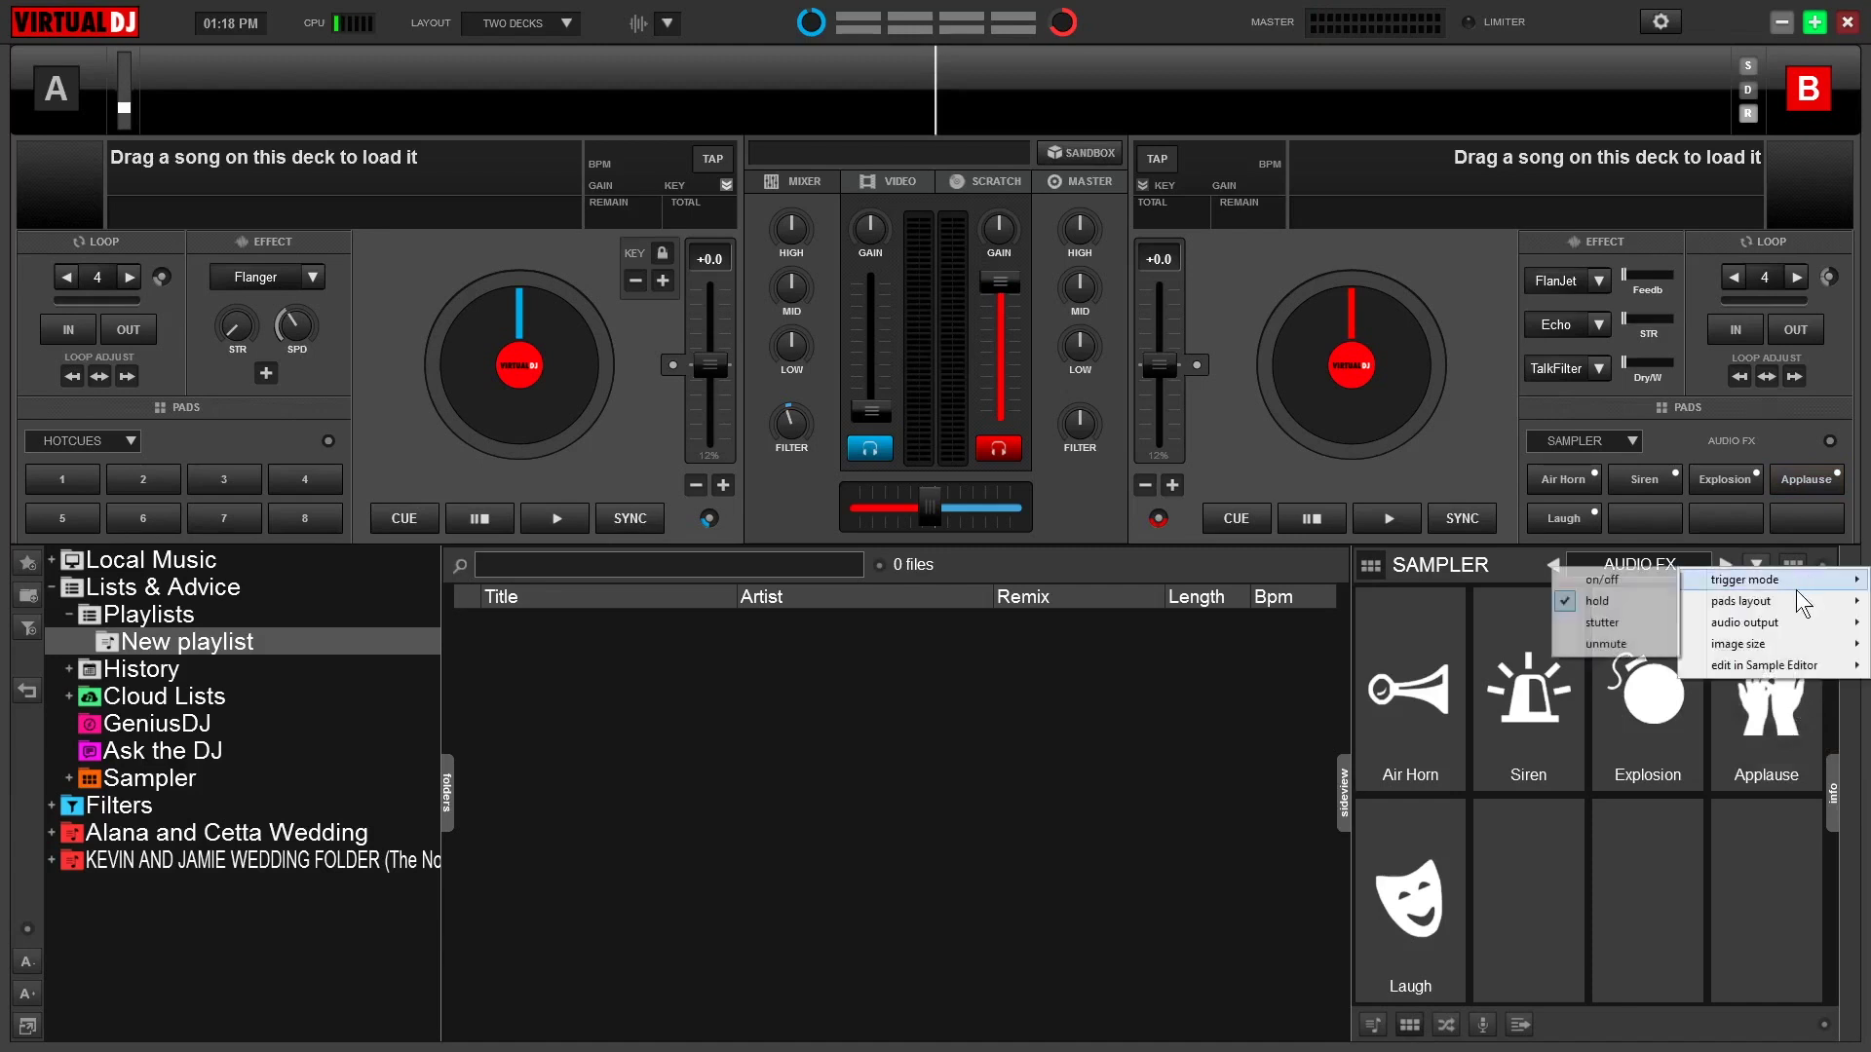
left_click(1620, 626)
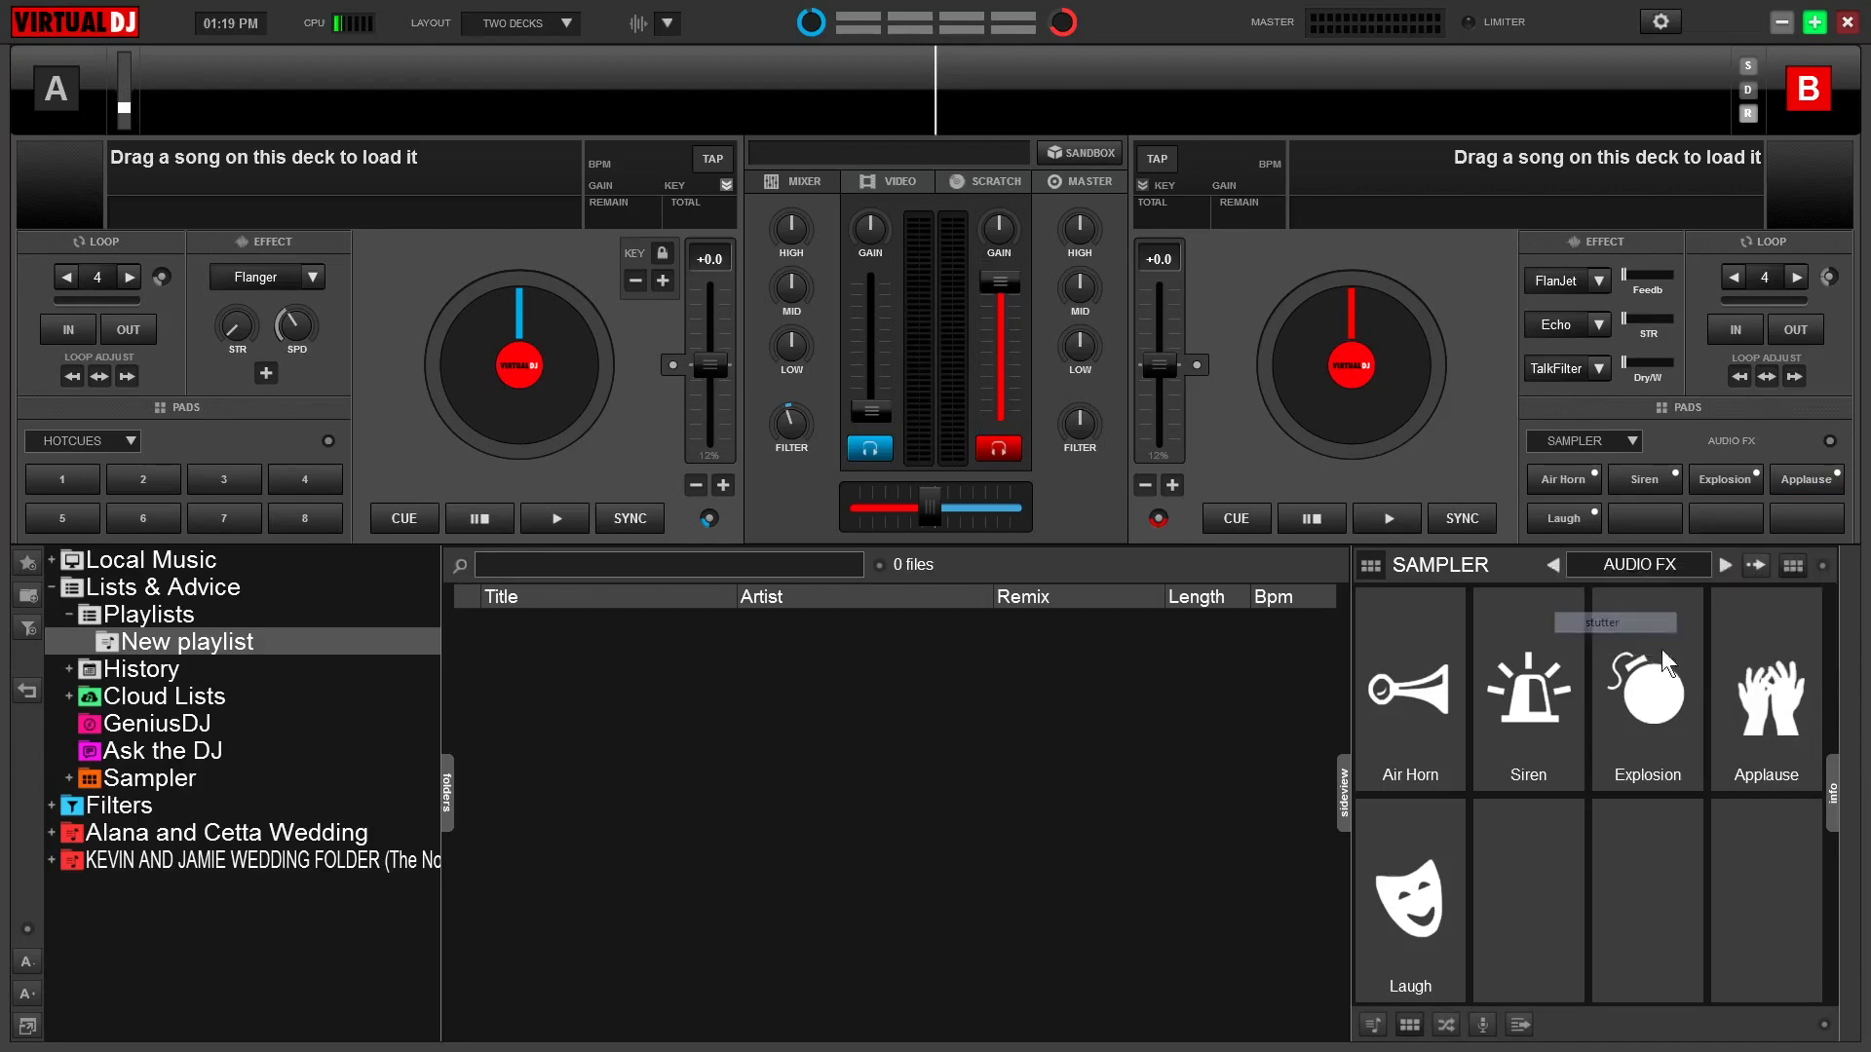
left_click(1763, 676)
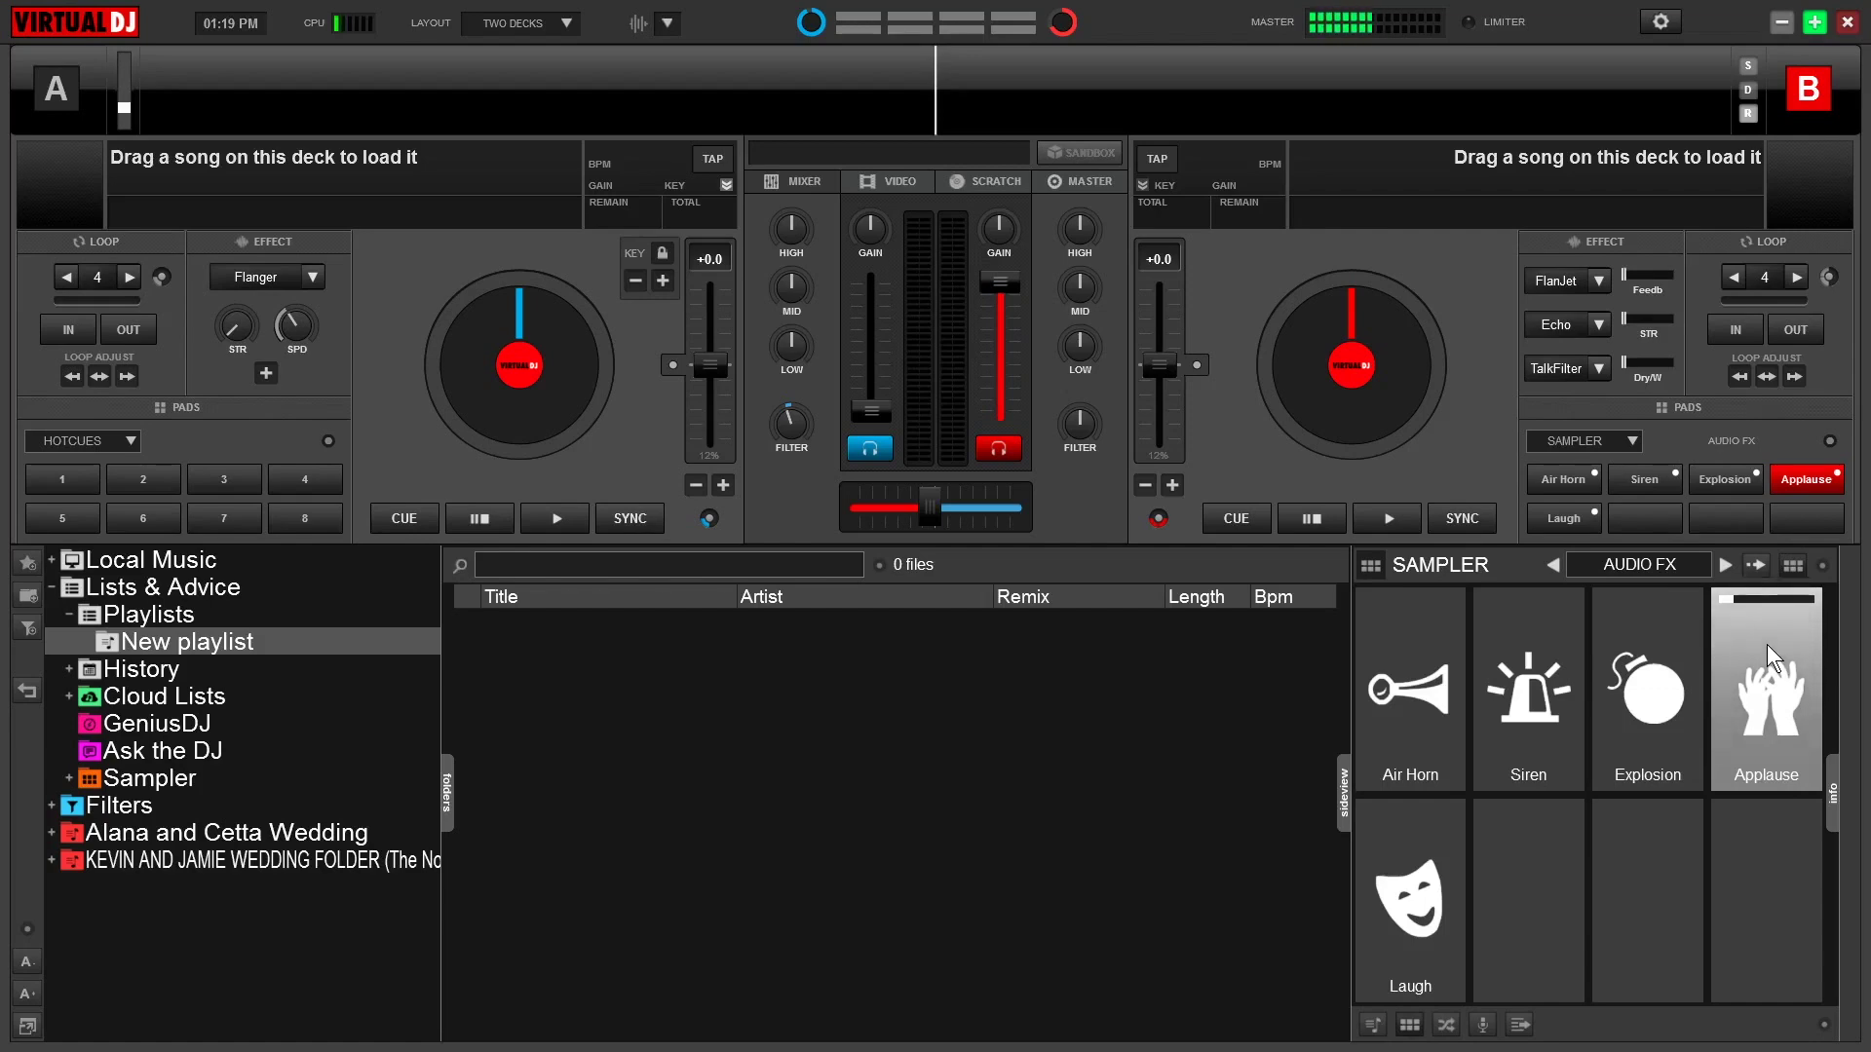
left_click(1768, 646)
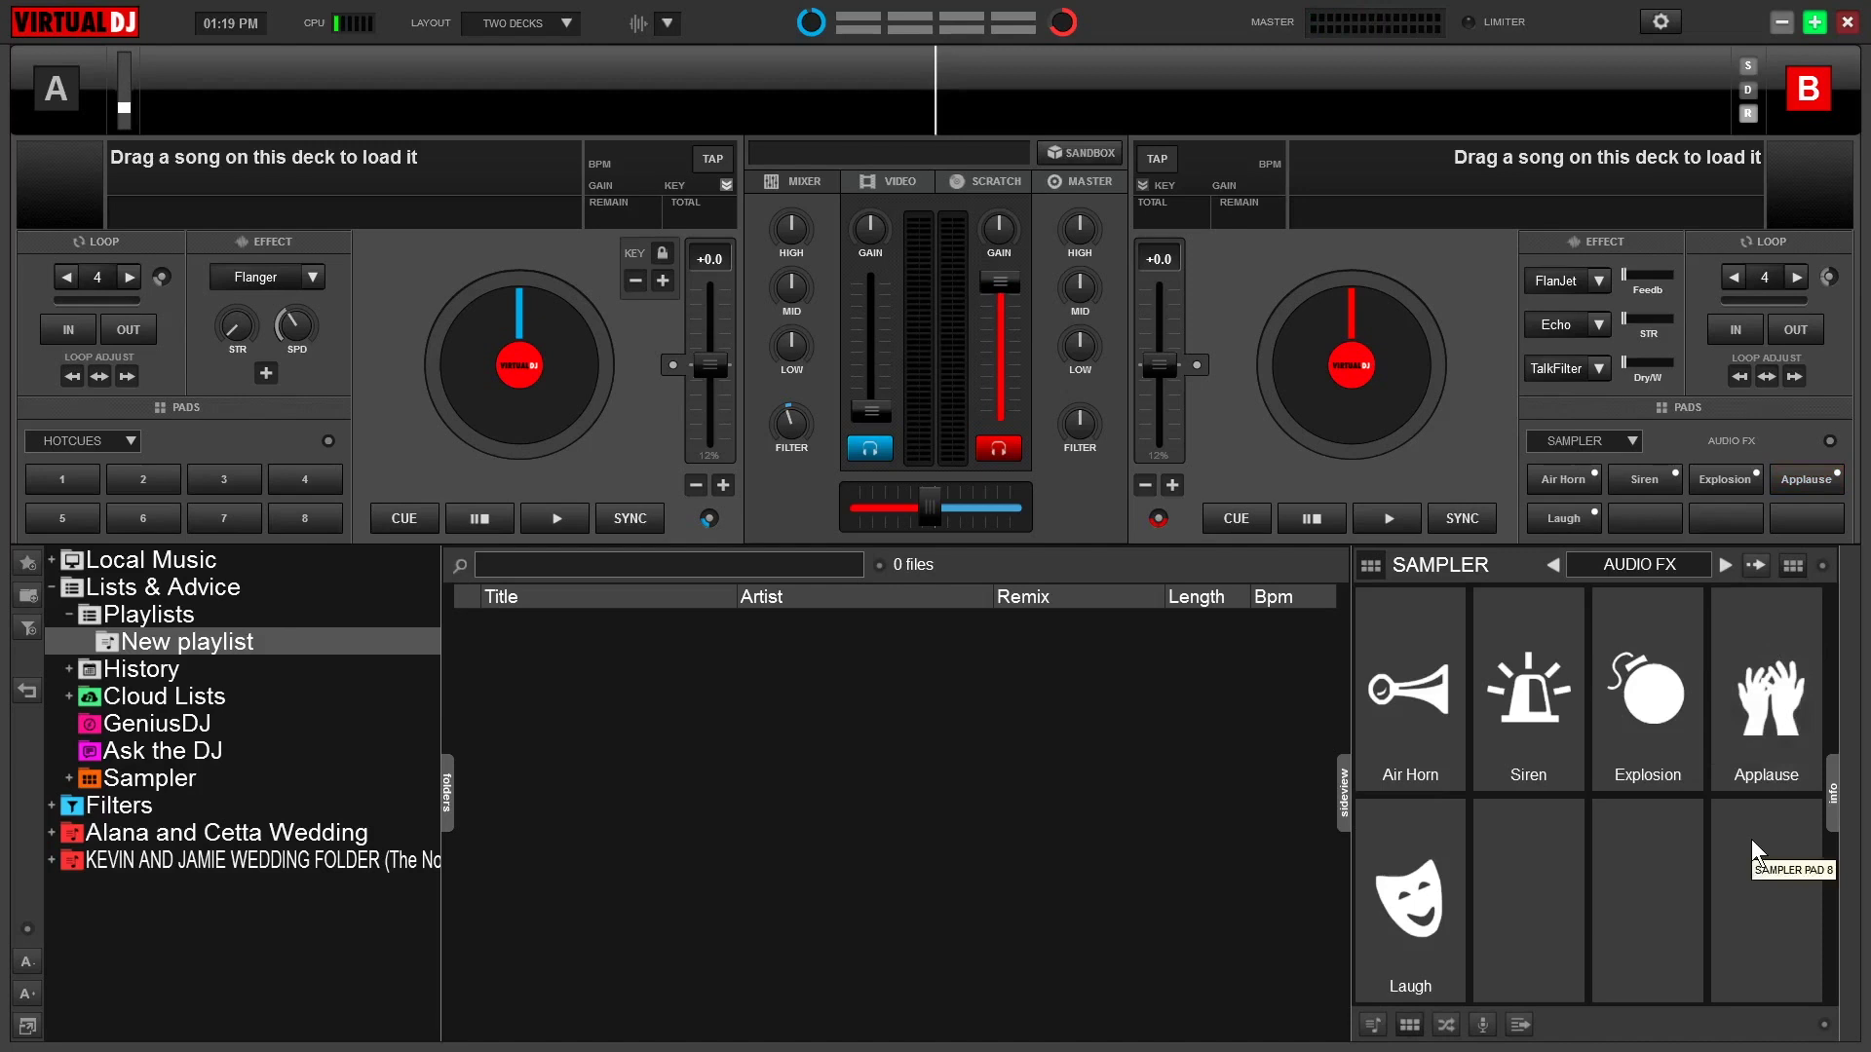
left_click(1823, 568)
- Set the trigger mode to unmute and start and stop the Applause and Siren pads
mouse_move(1807, 583)
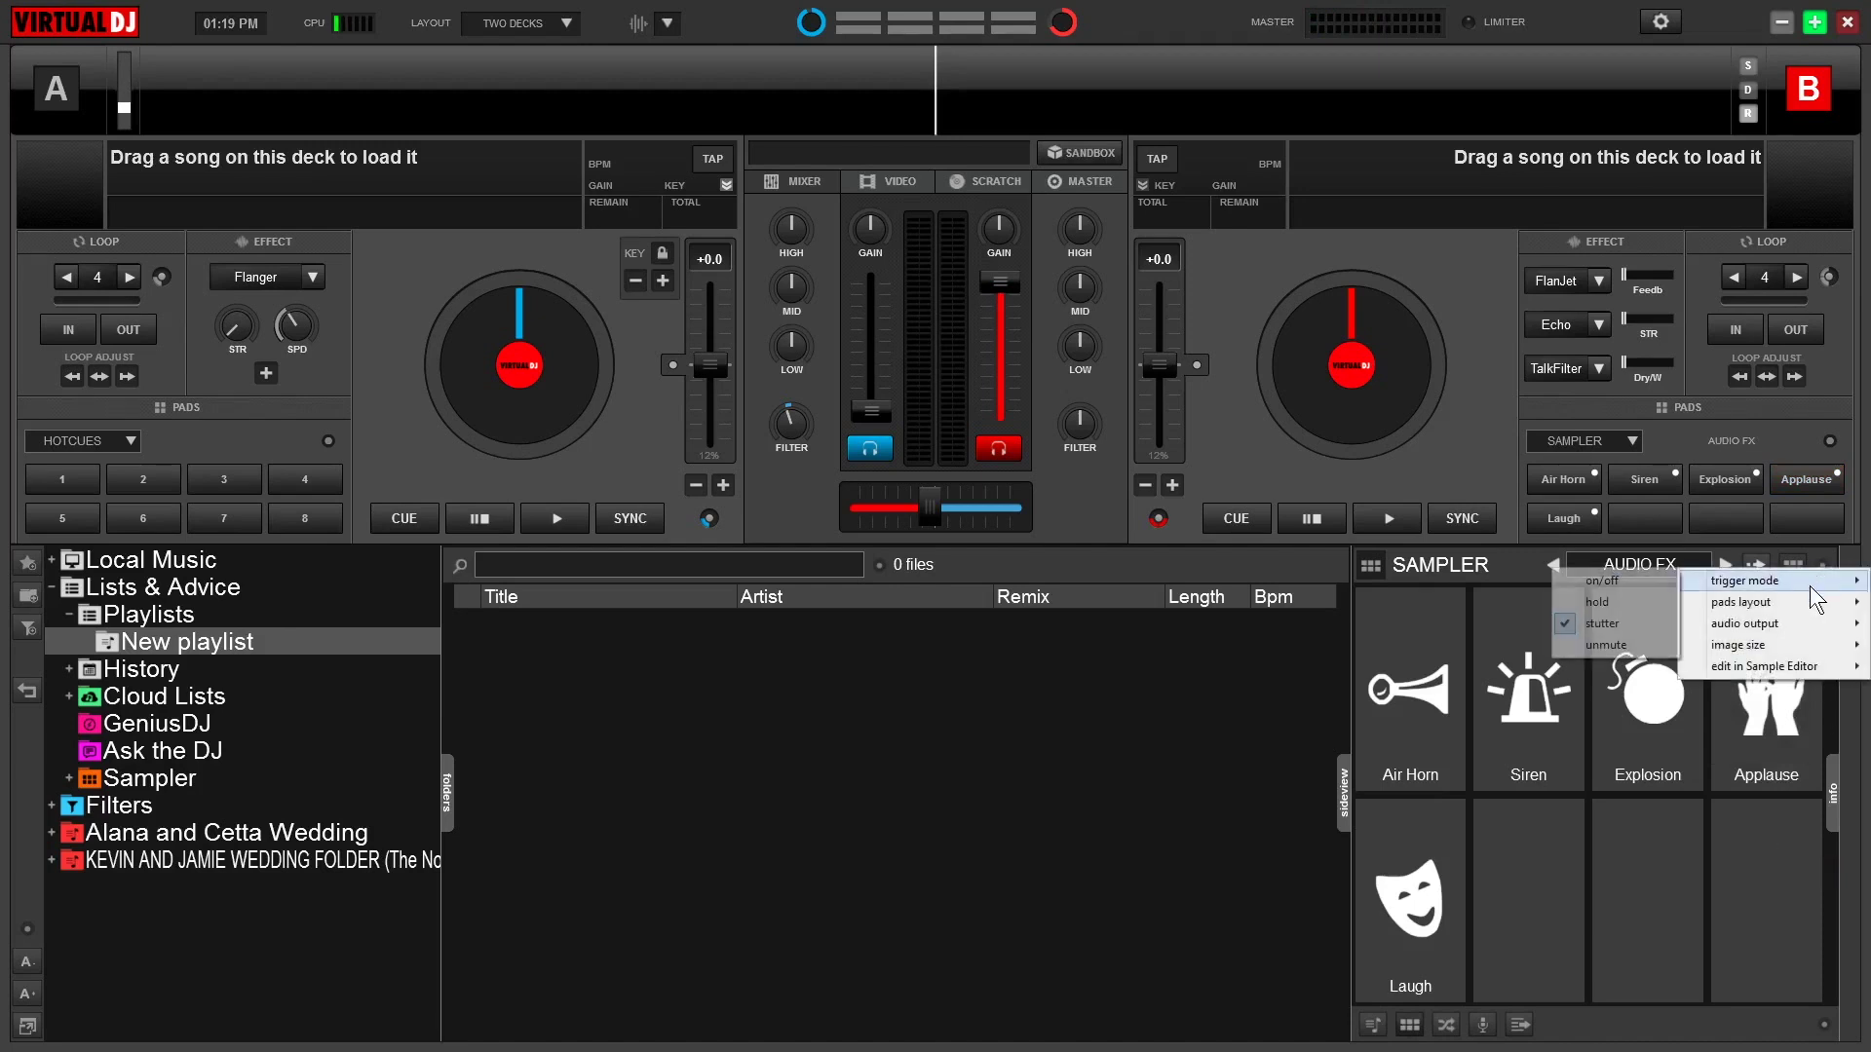
left_click(1640, 647)
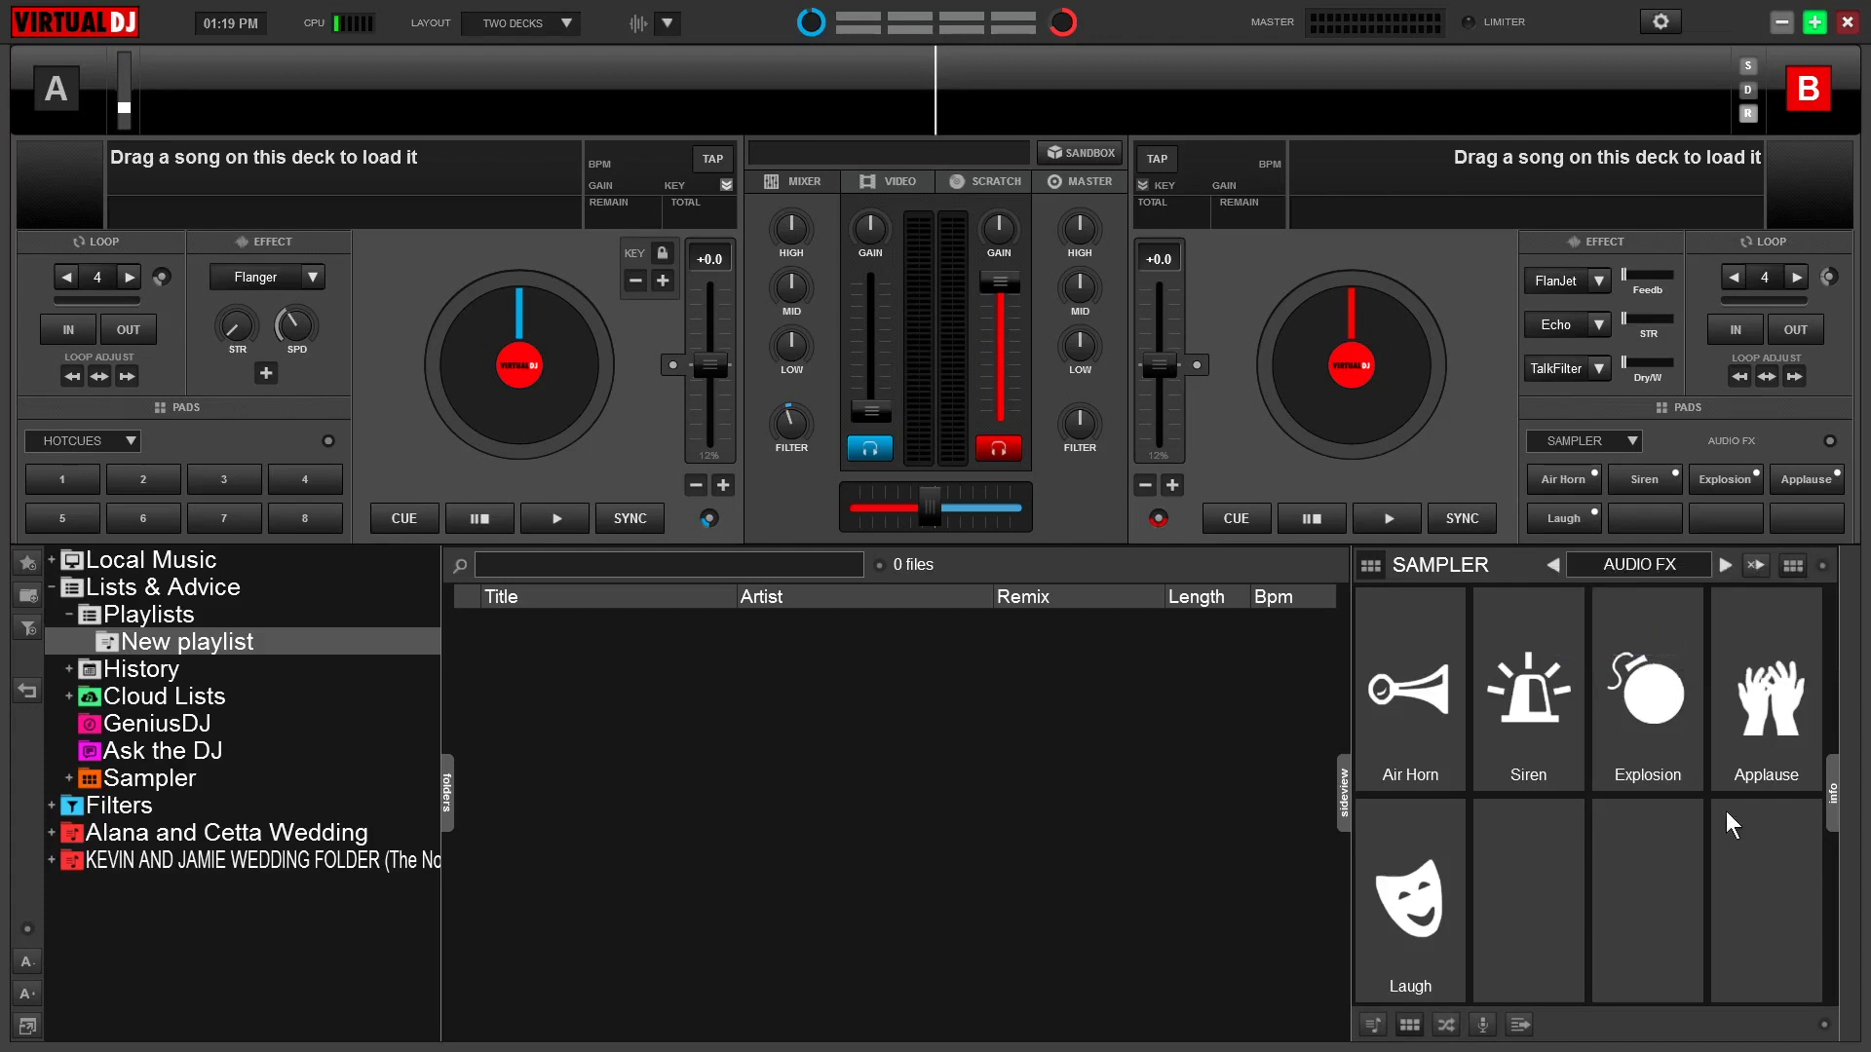
left_click(1768, 709)
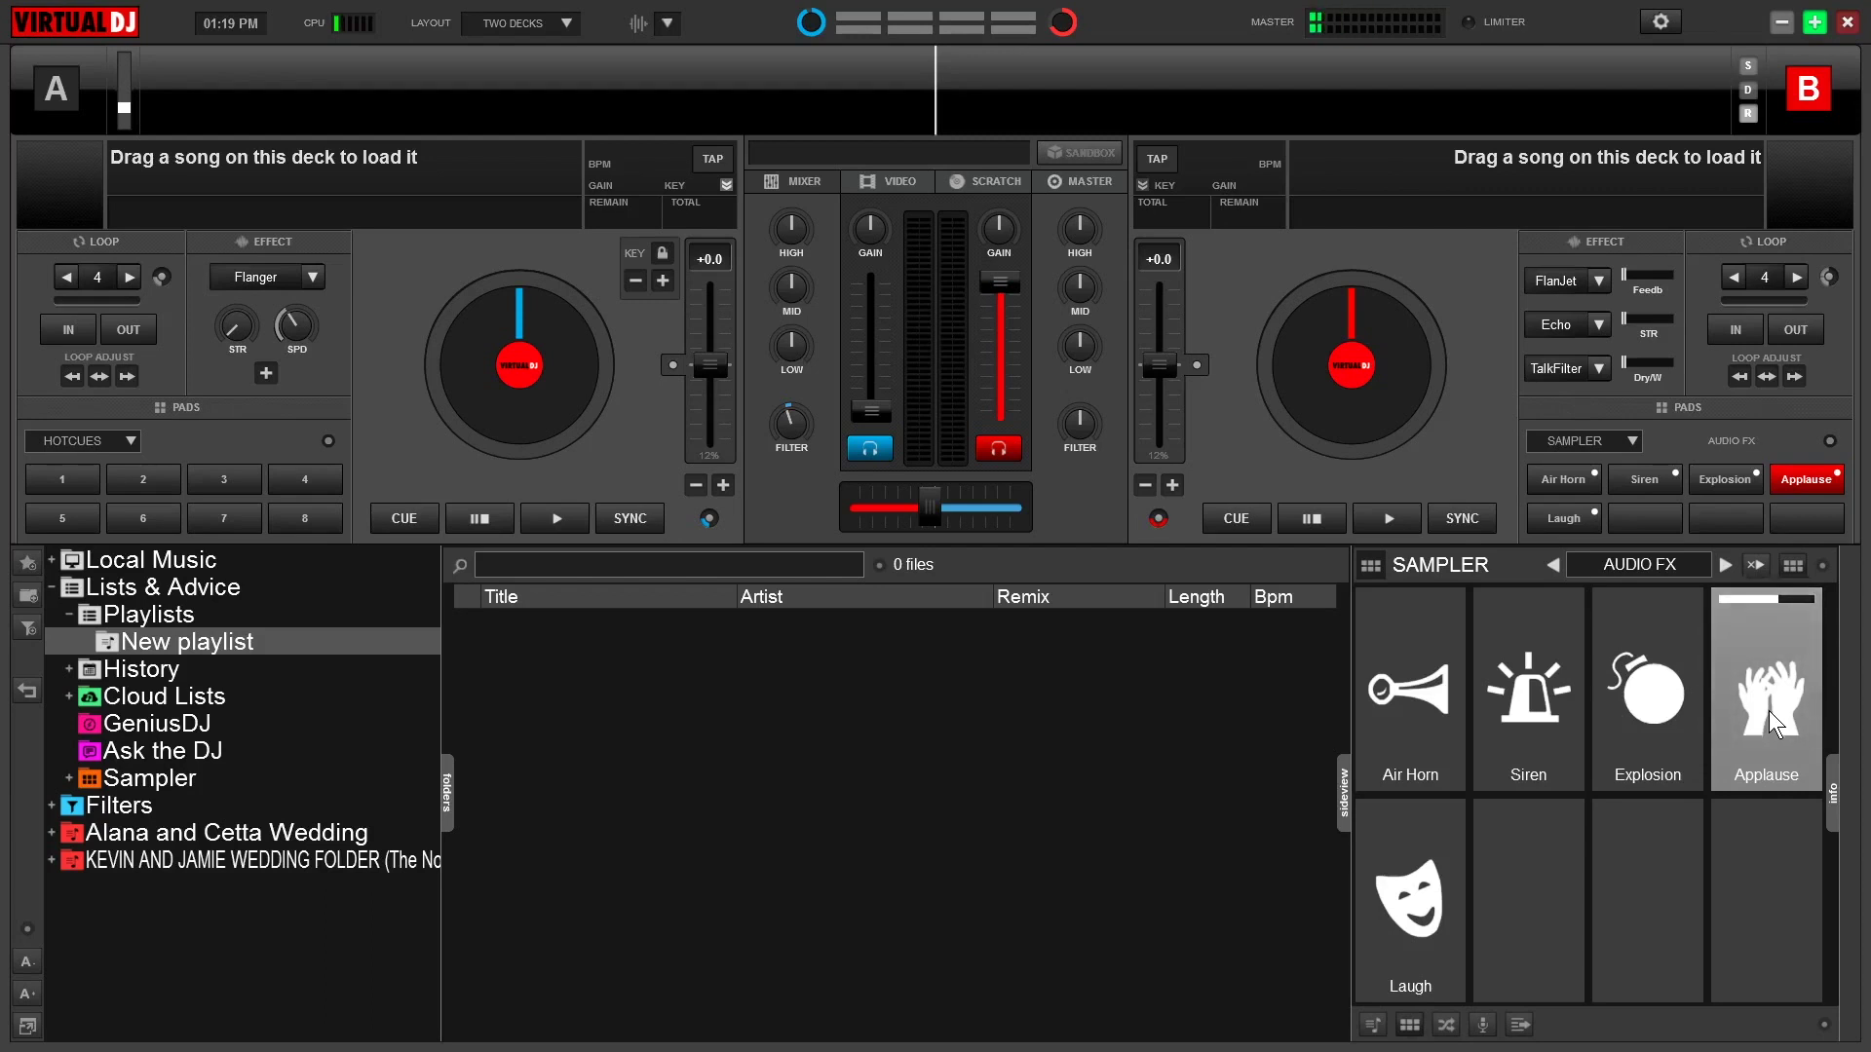
left_click(1771, 726)
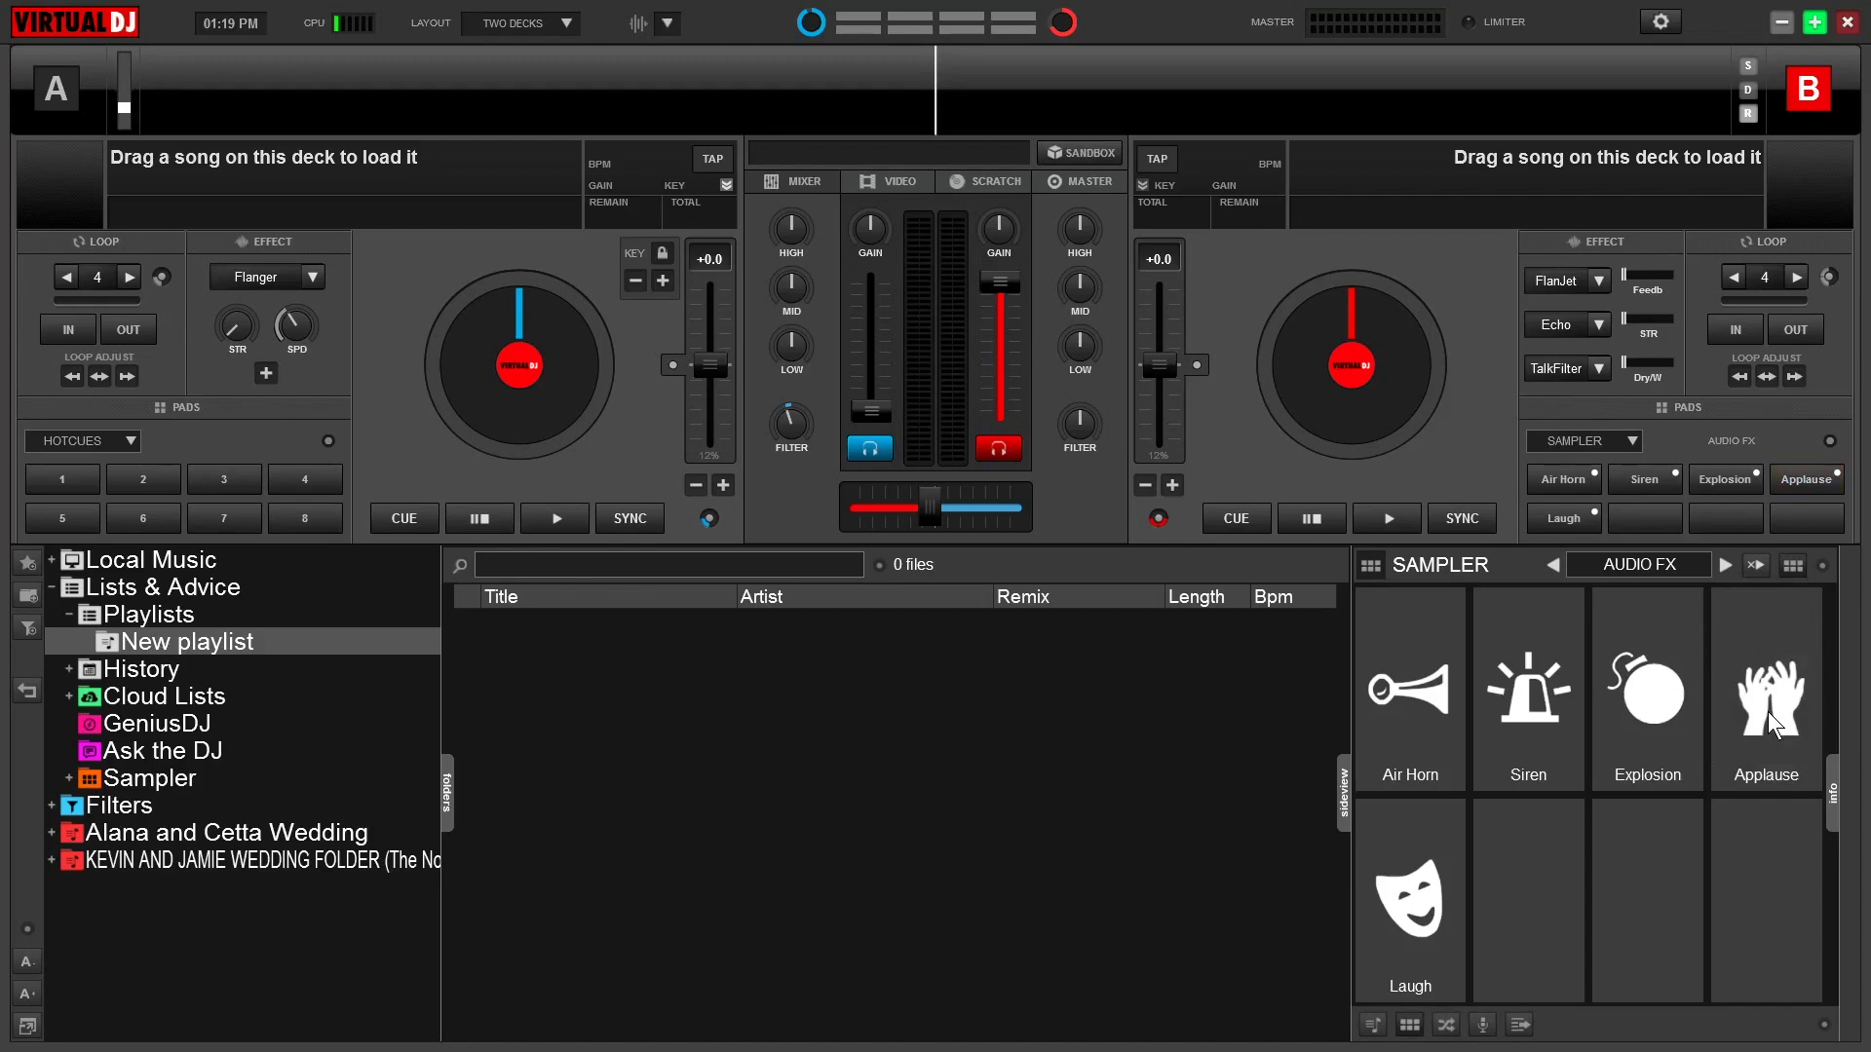
left_click(1530, 703)
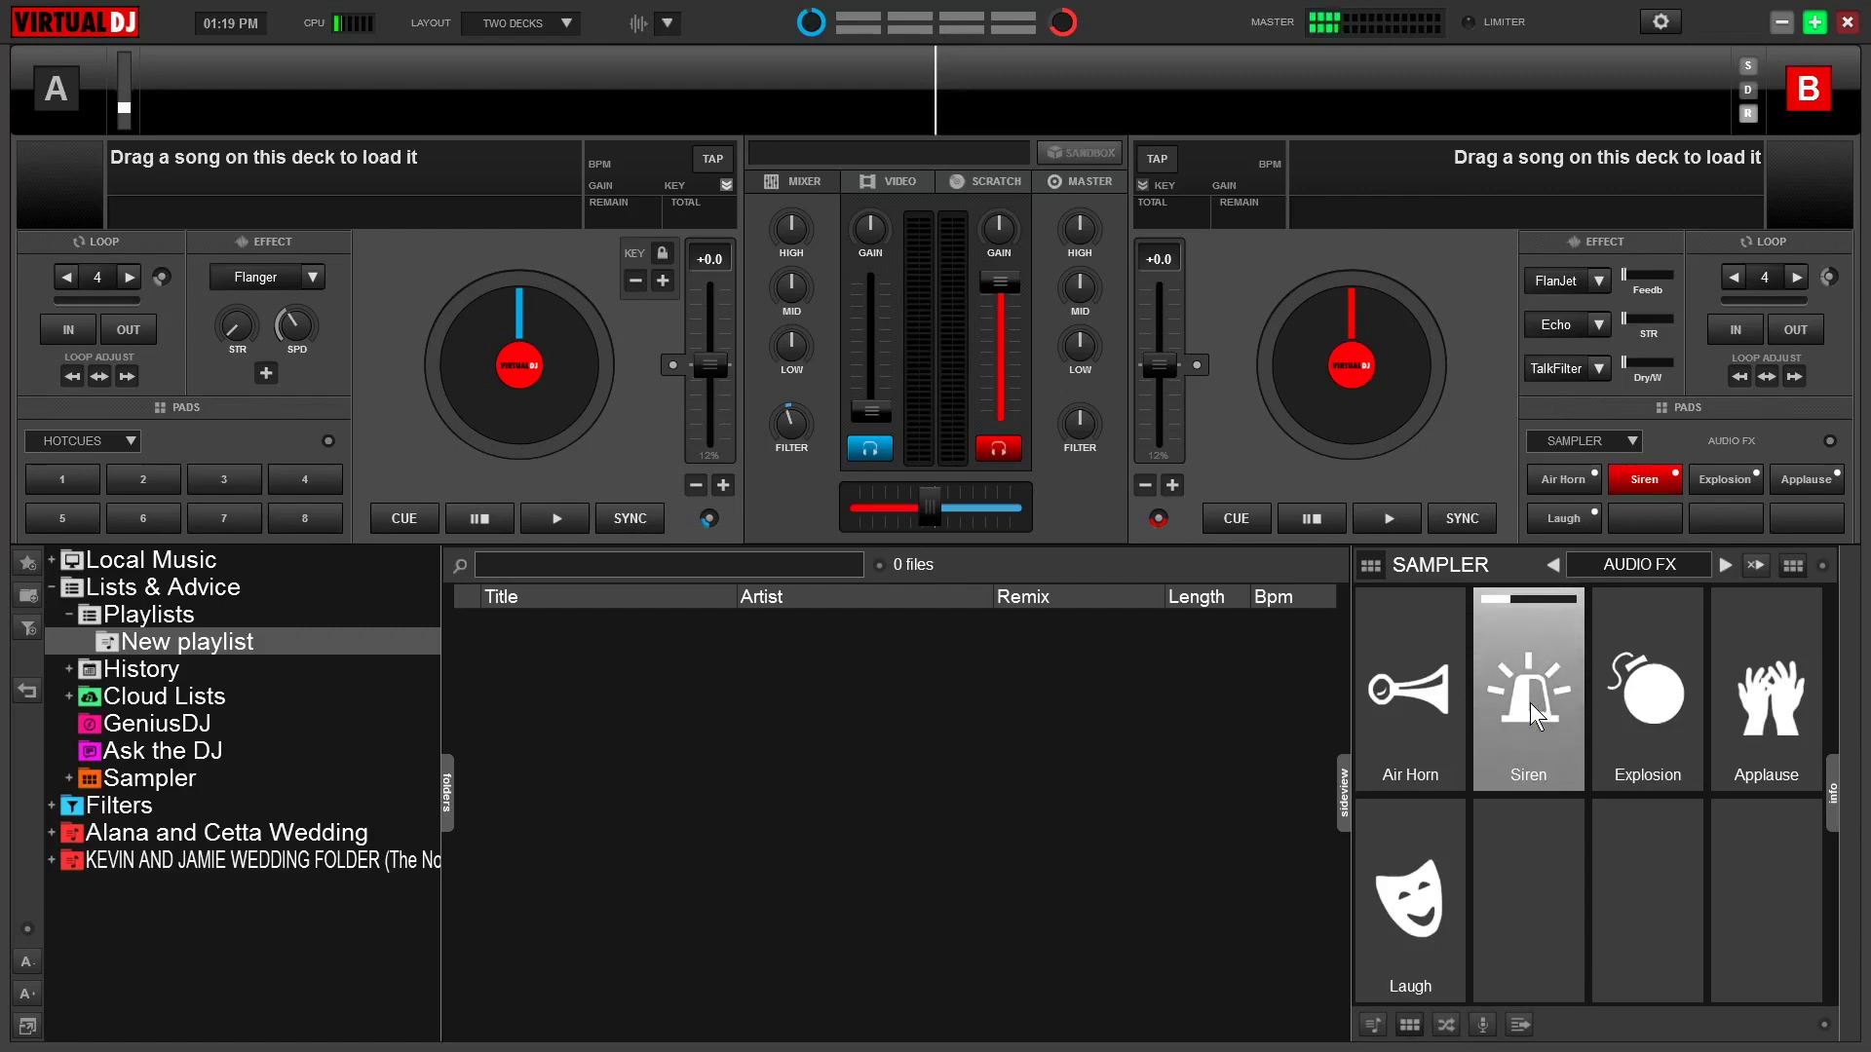
left_click(1532, 703)
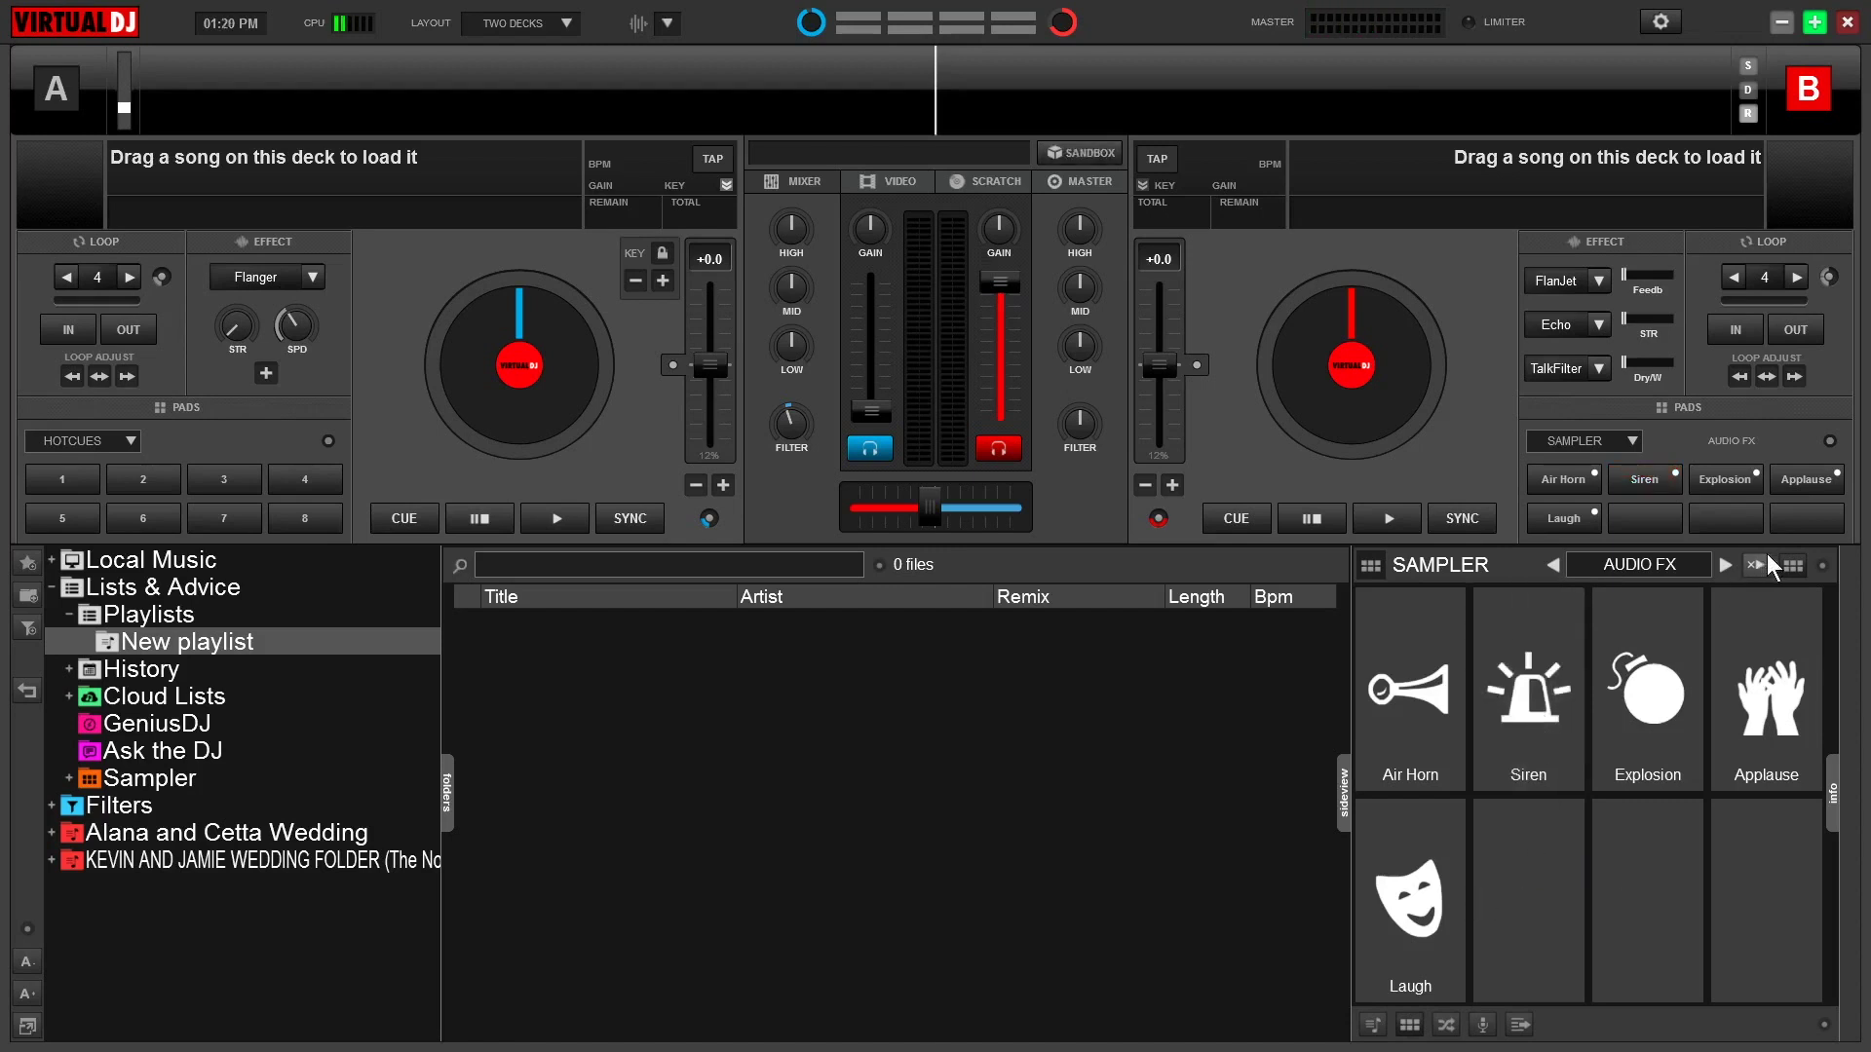
left_click(1822, 565)
- Open the sampler bank list showing AUDIO FX, FAMOUS, INSTRUMENTS, VIDEO & SCRATCH and New...
mouse_move(1804, 573)
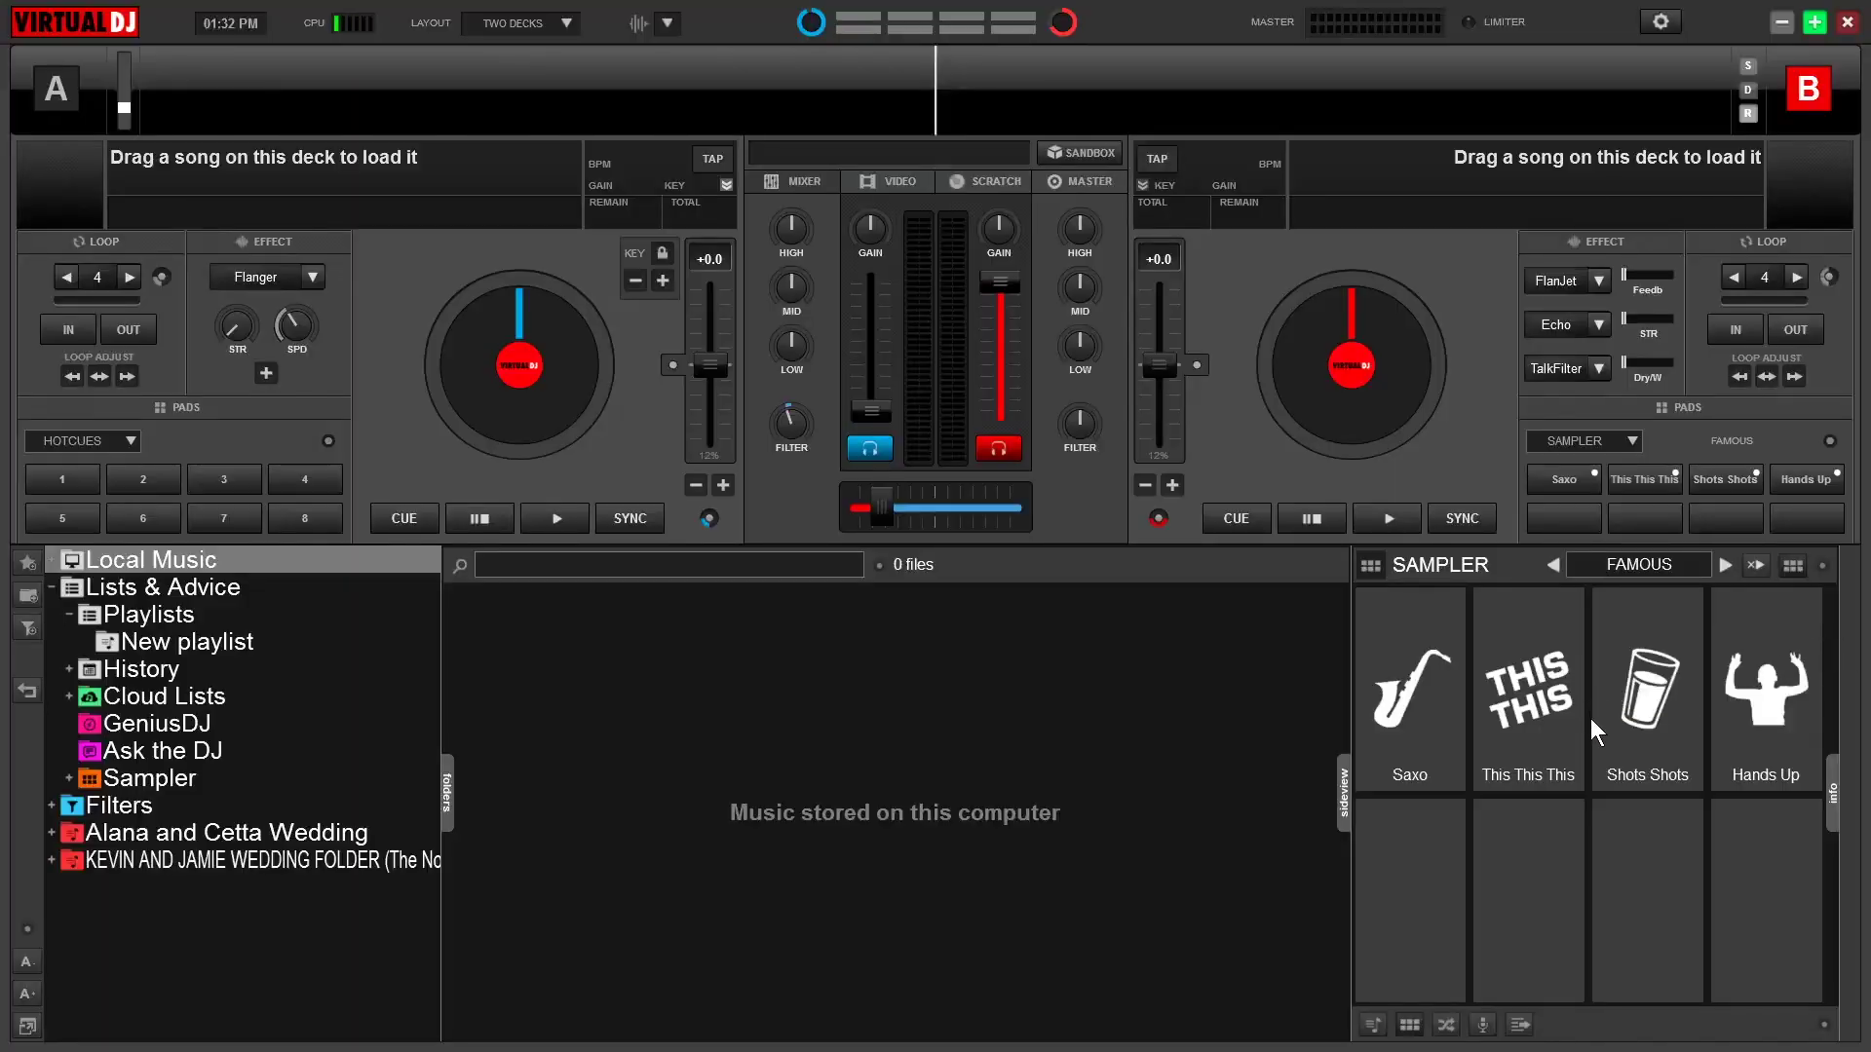
left_click(1630, 565)
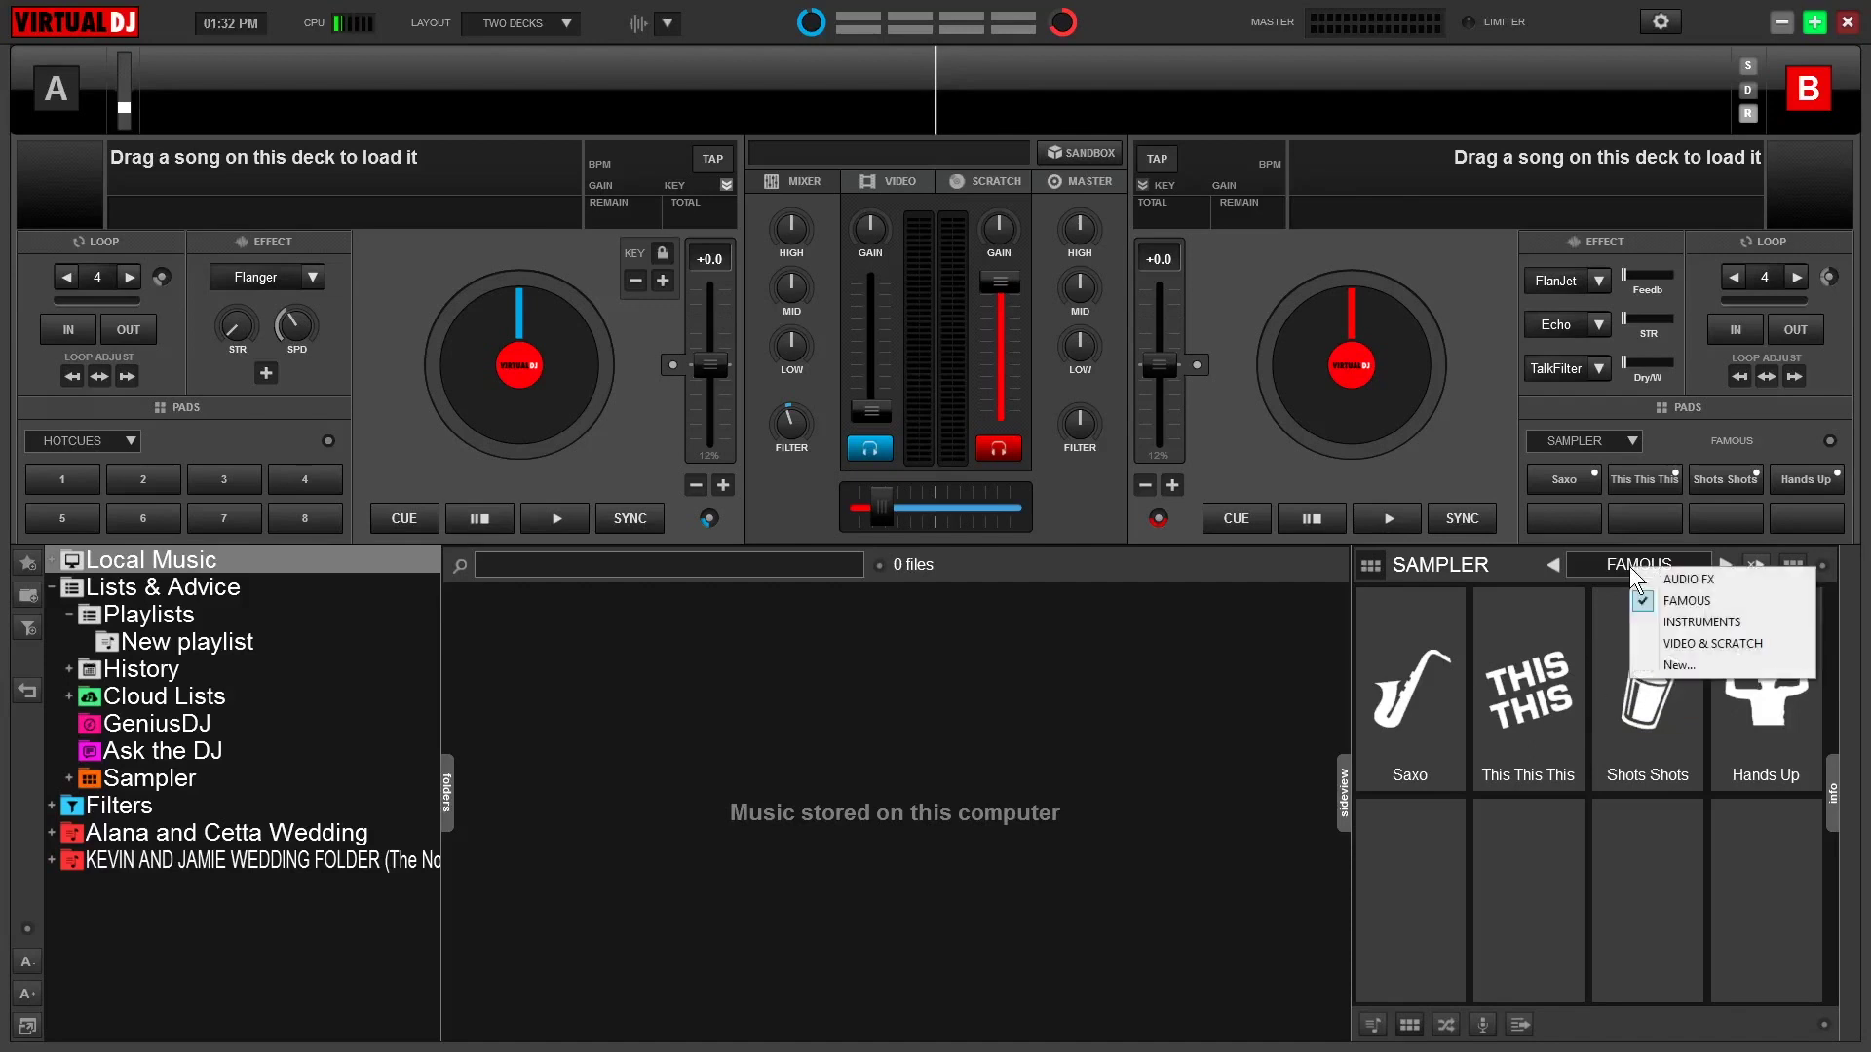
- Create a new empty sampler bank and rename it to the DJ's name plus 'Drops'
left_click(1685, 665)
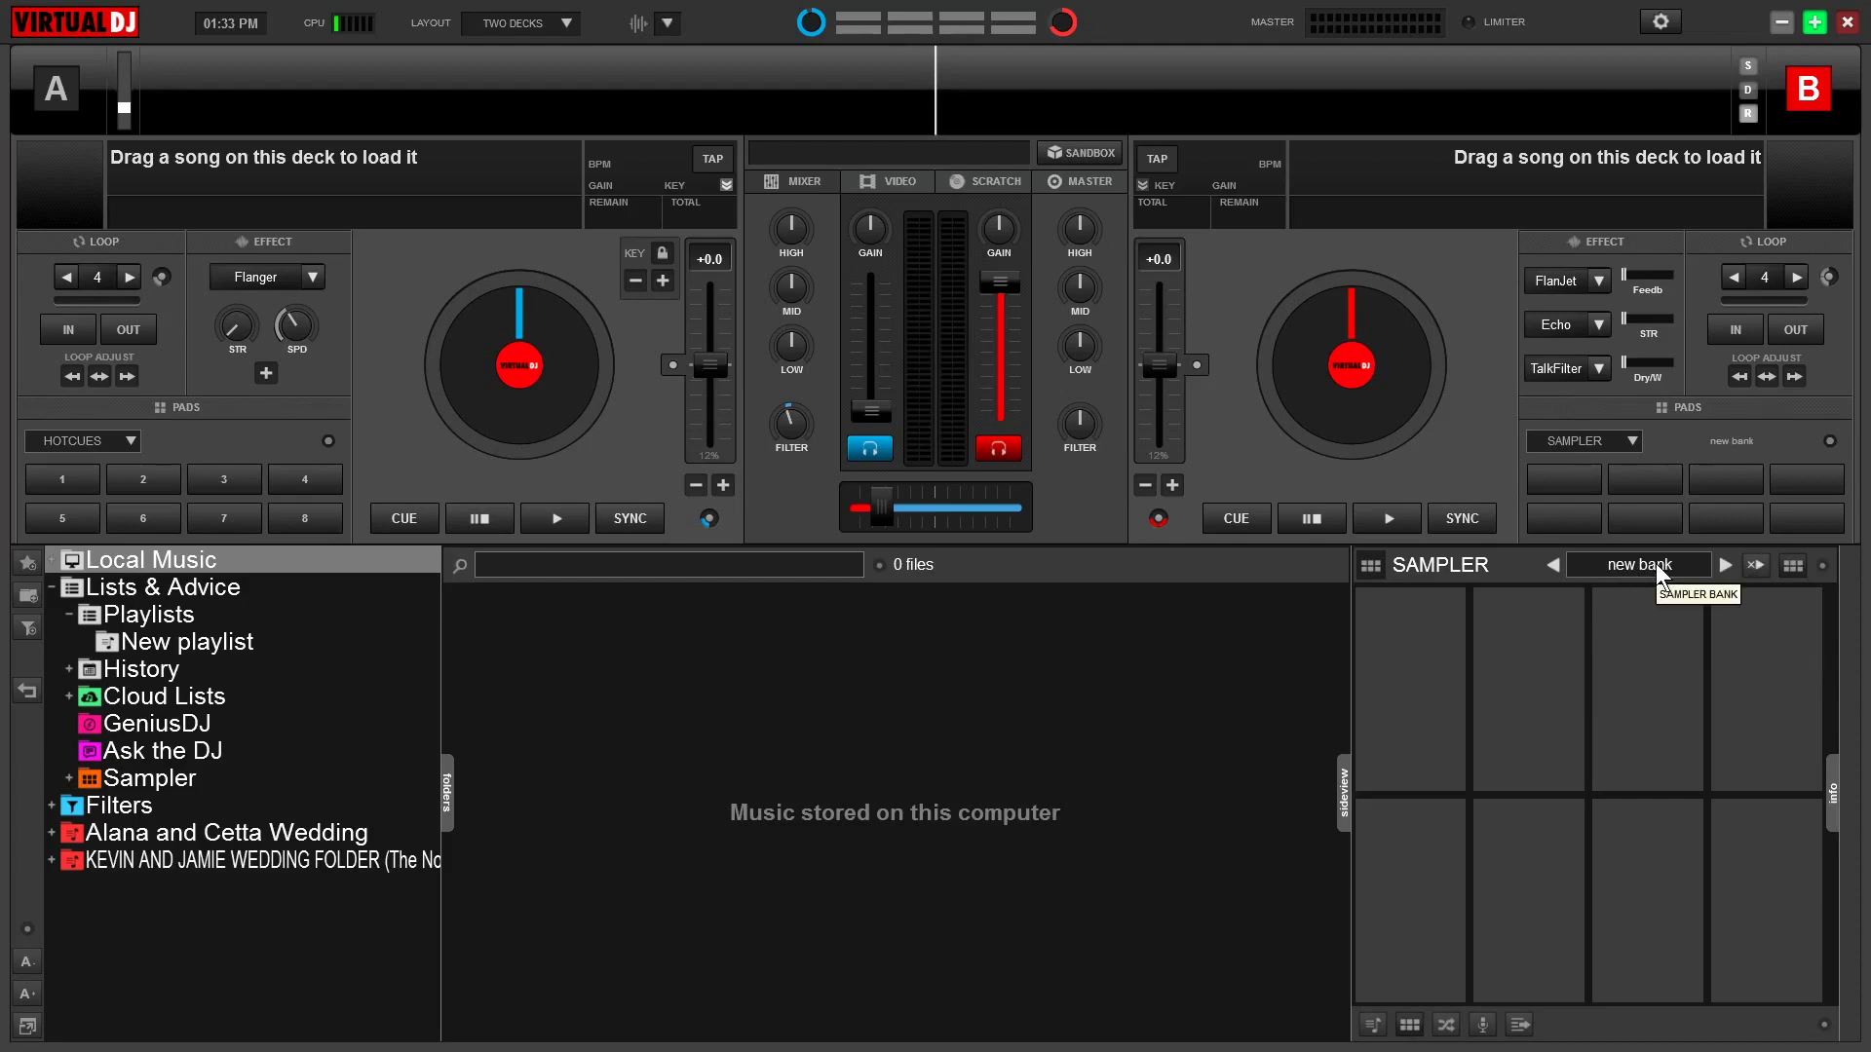
left_click(68, 778)
scroll(64, 784, "down", 2)
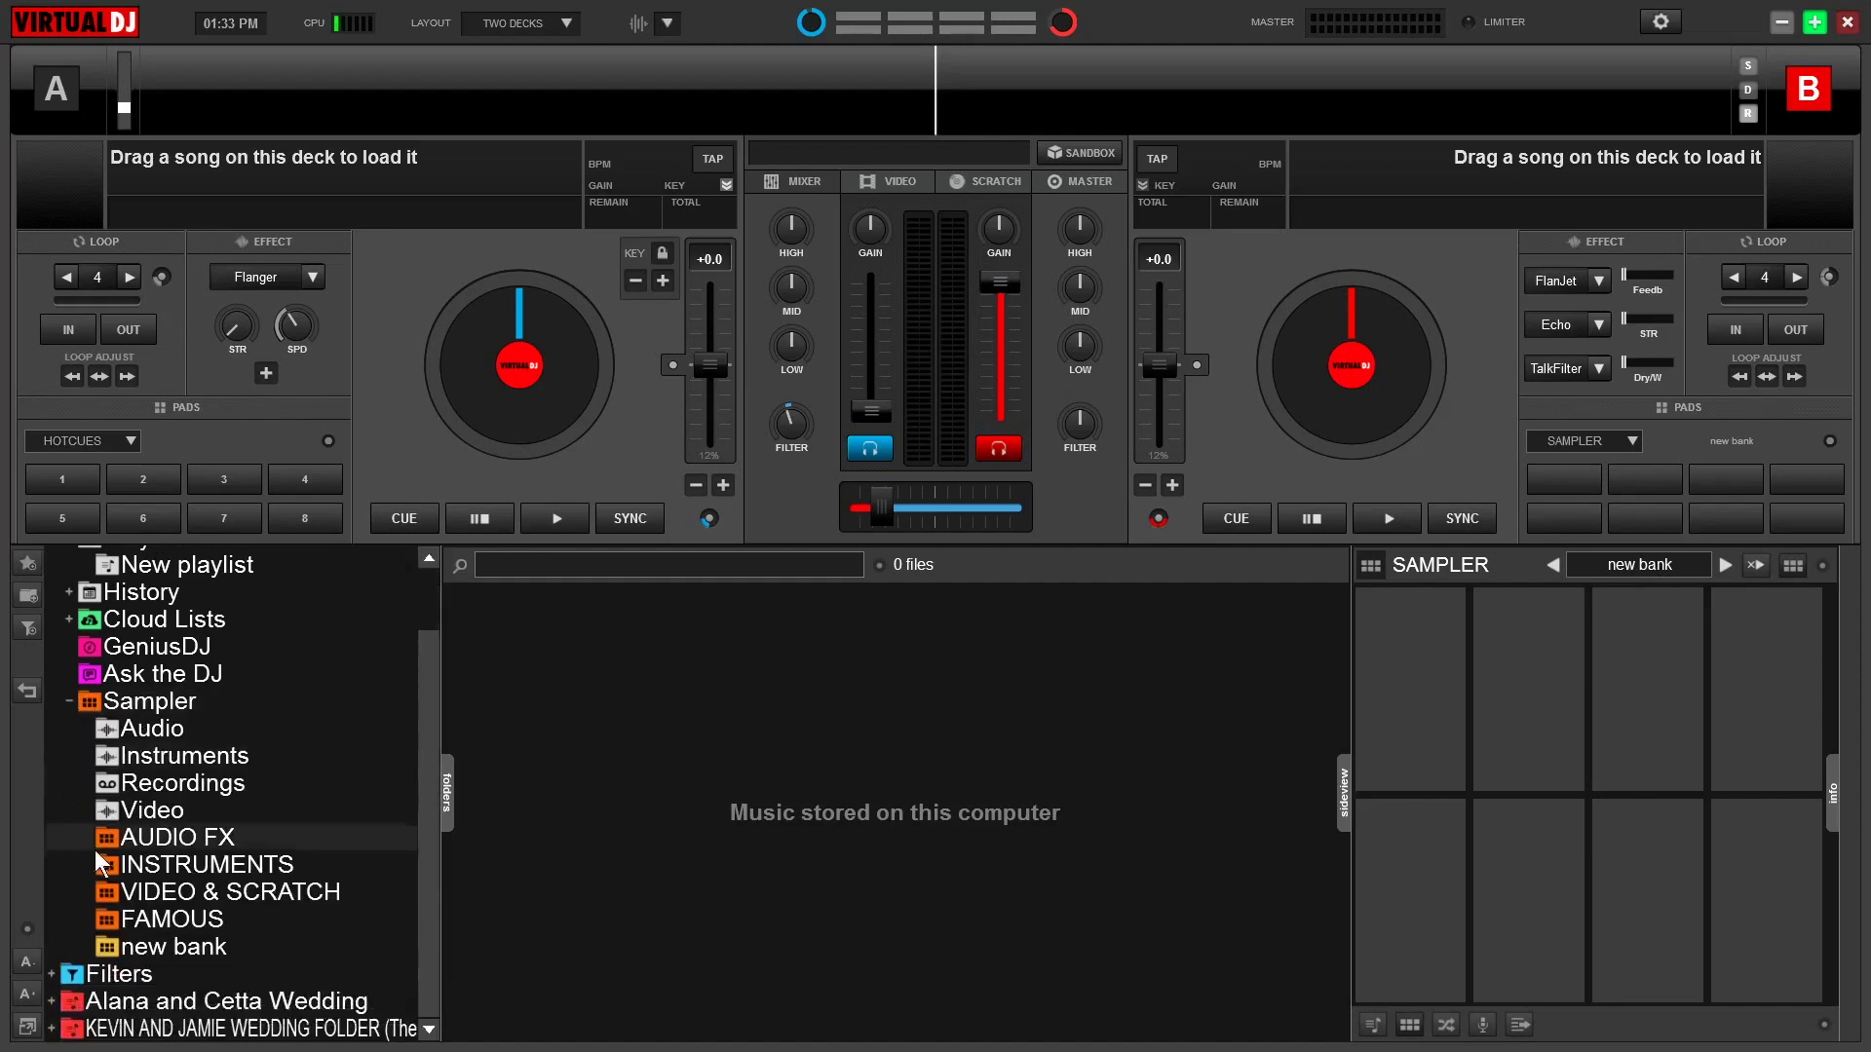
right_click(158, 949)
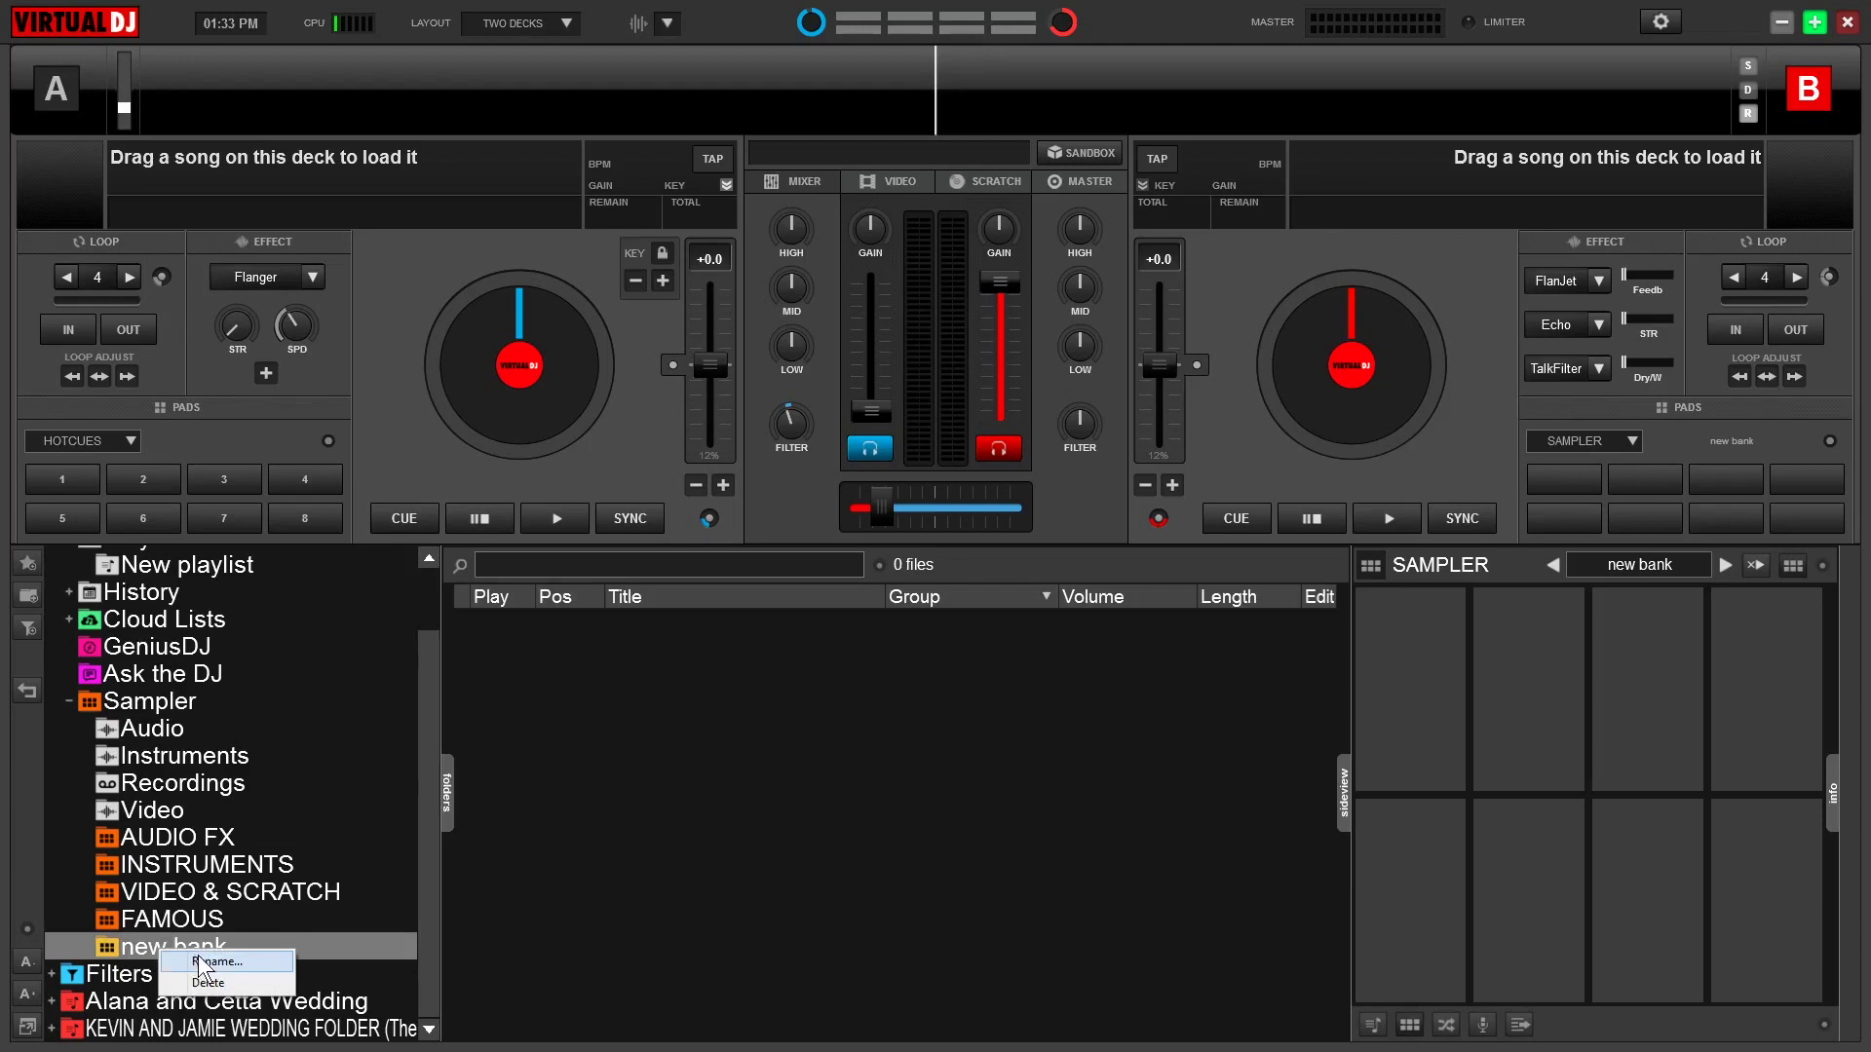
left_click(205, 962)
left_click_drag(980, 541, 799, 544)
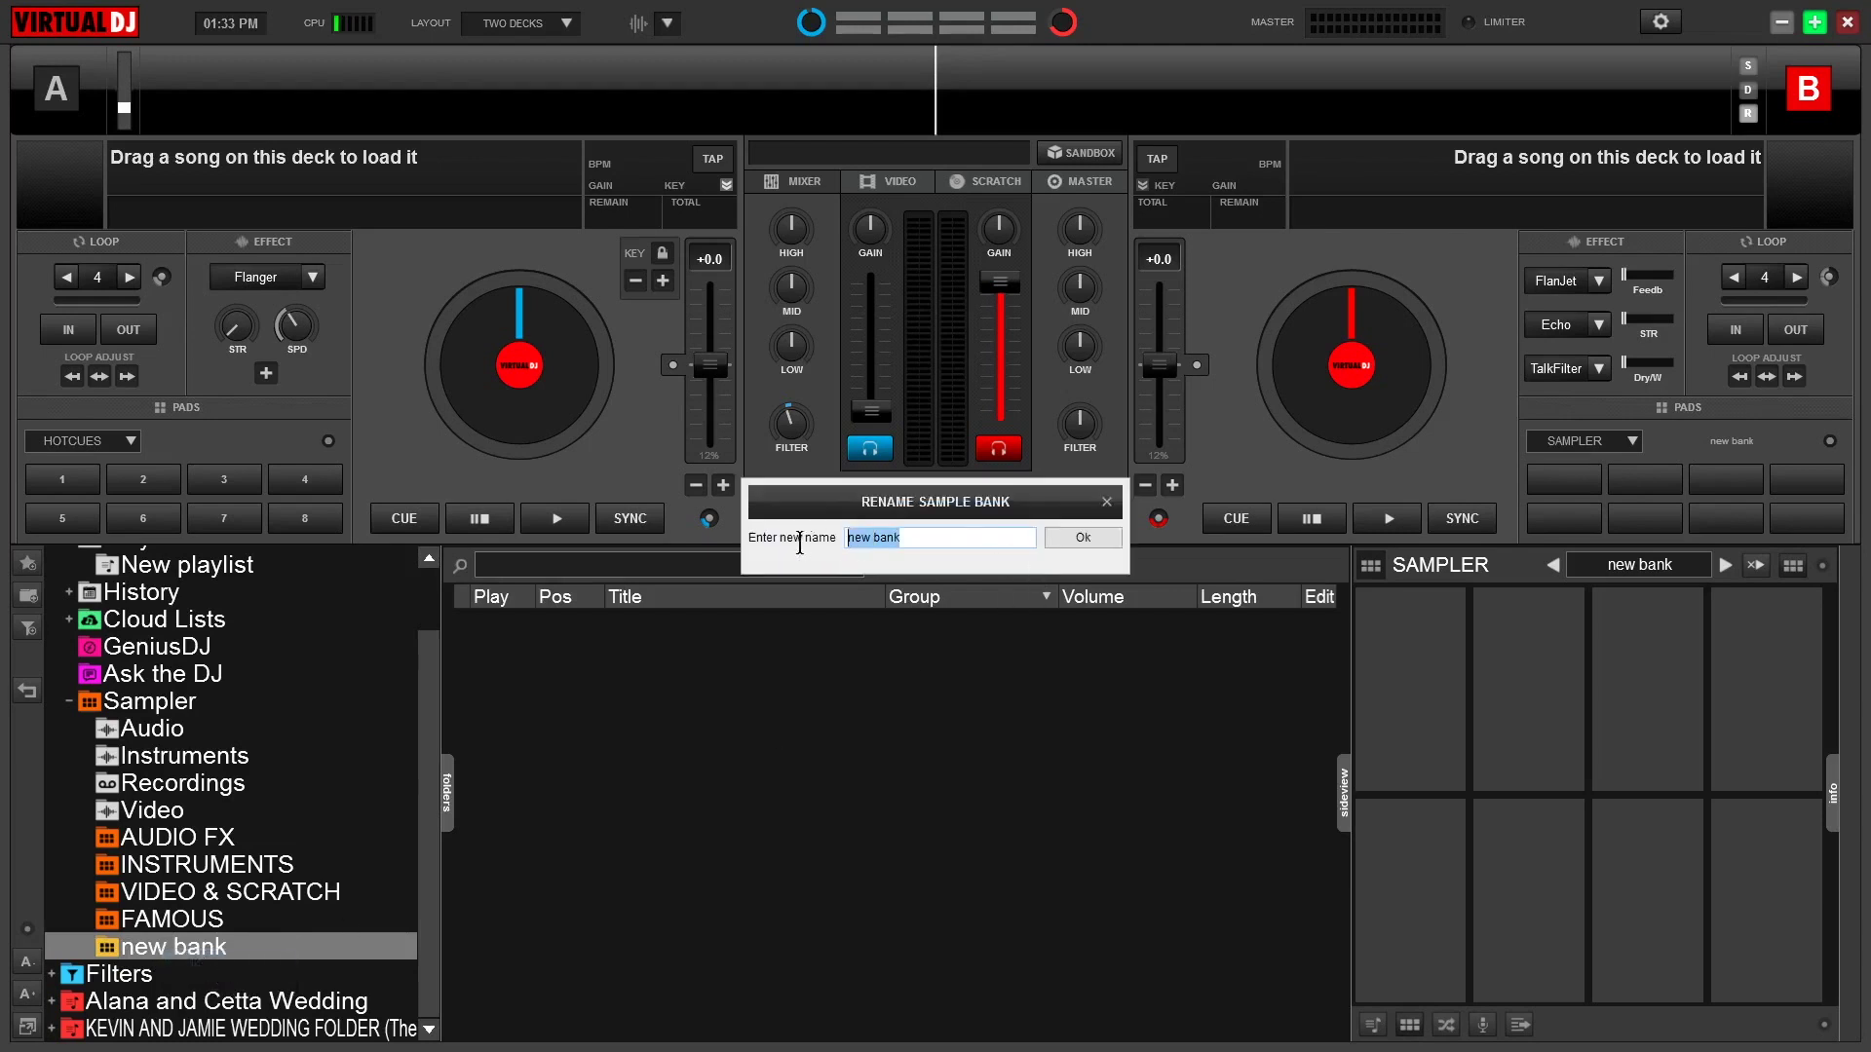
key("BackSpace")
type("Dj Rachel Drops")
left_click(1063, 541)
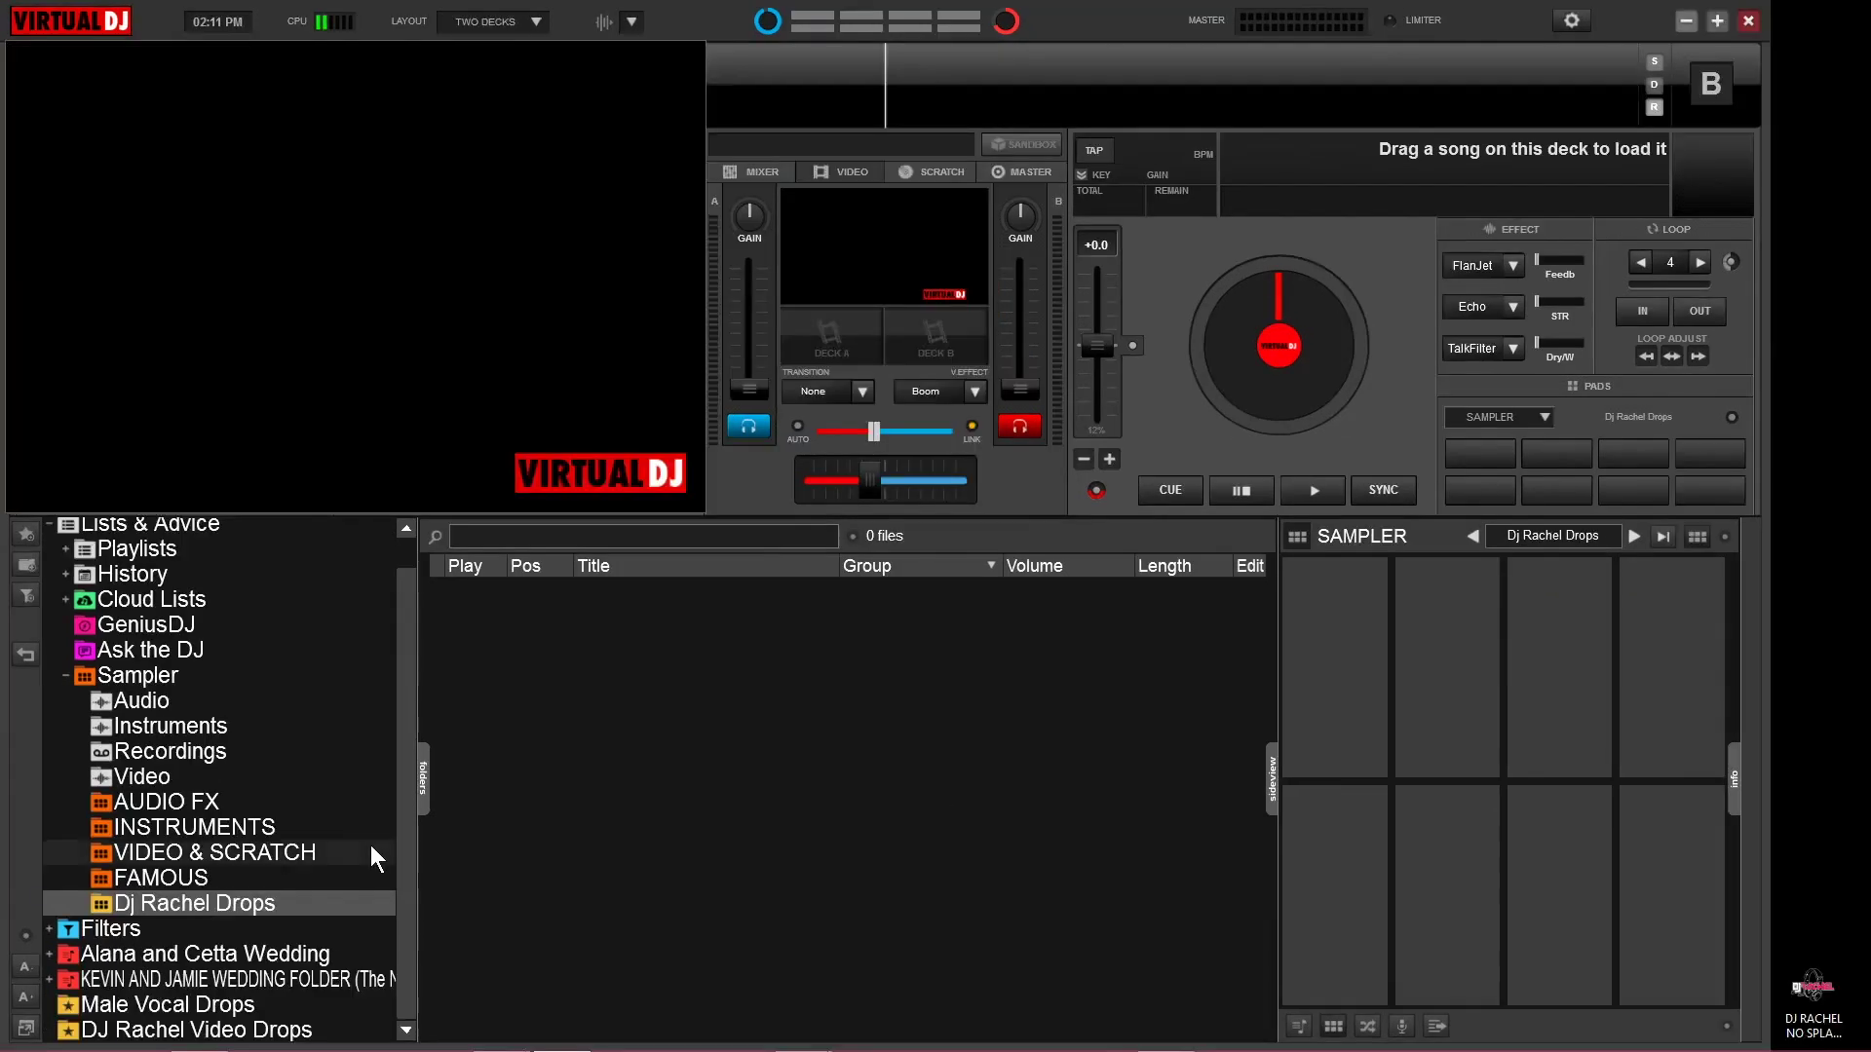
right_click(344, 900)
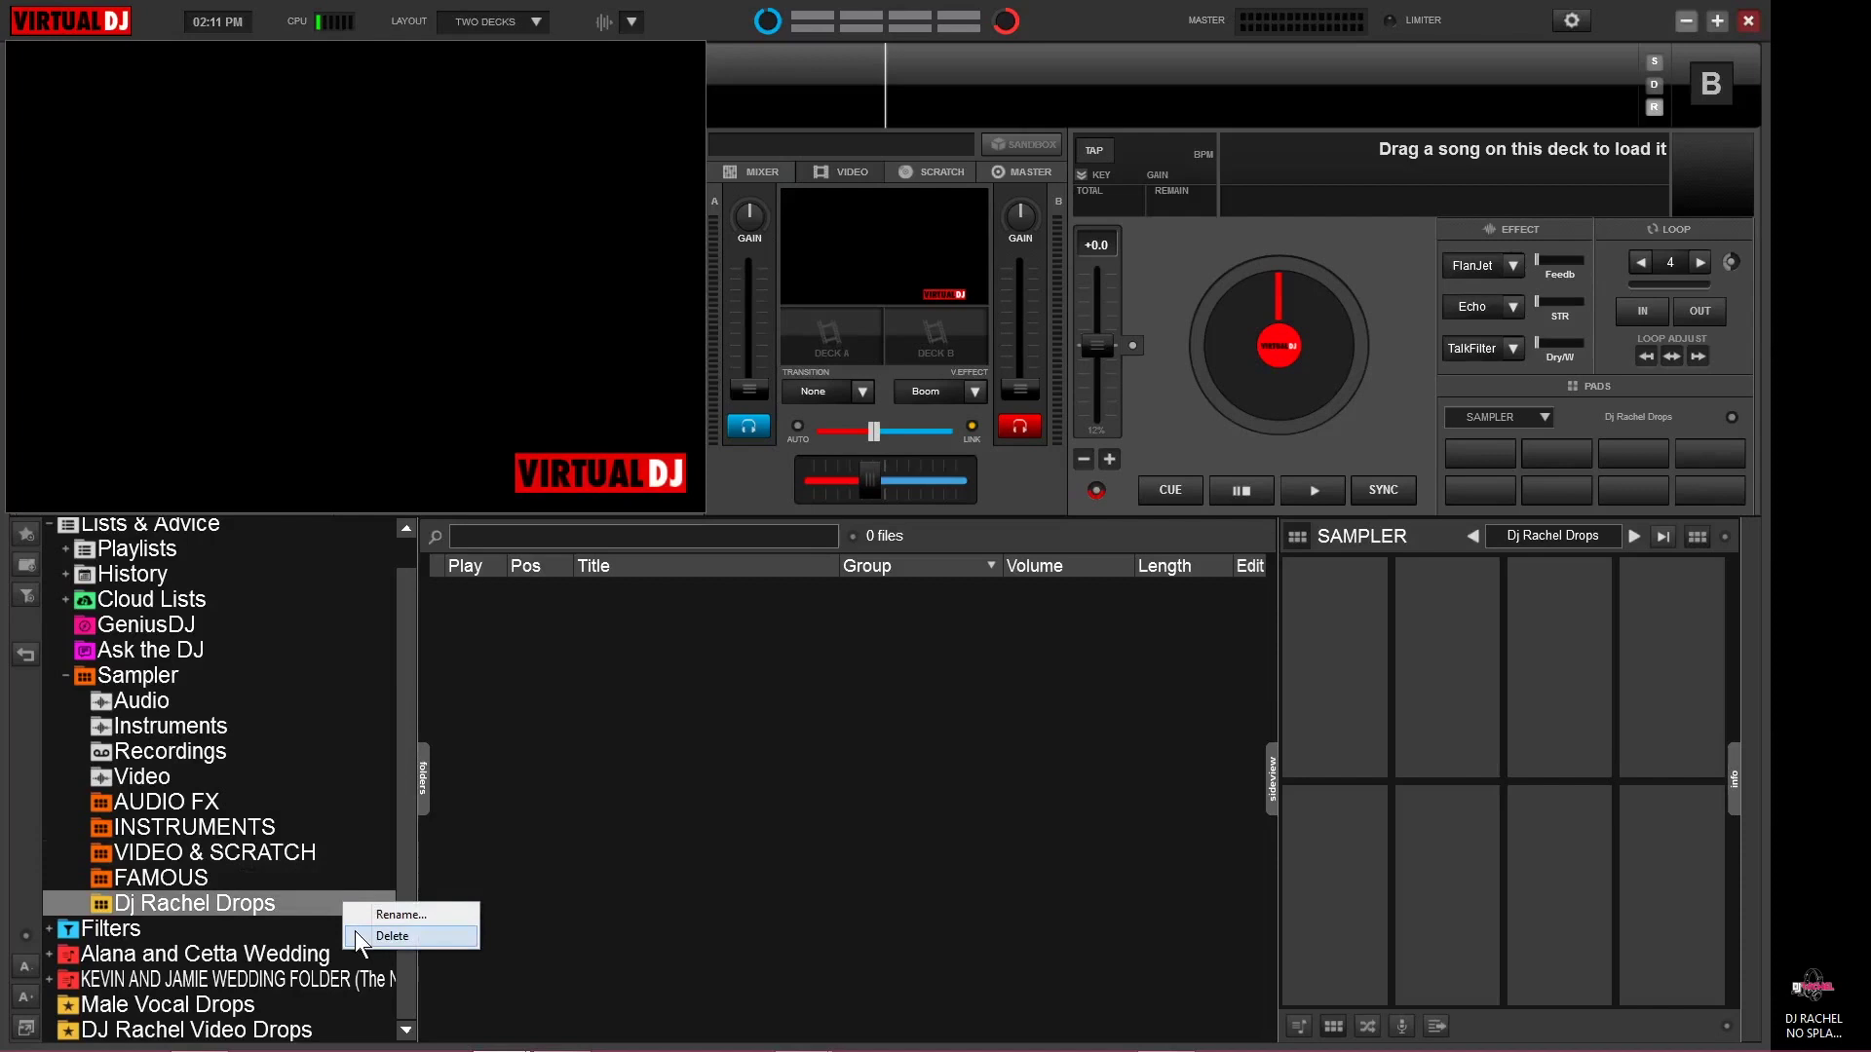
left_click(704, 828)
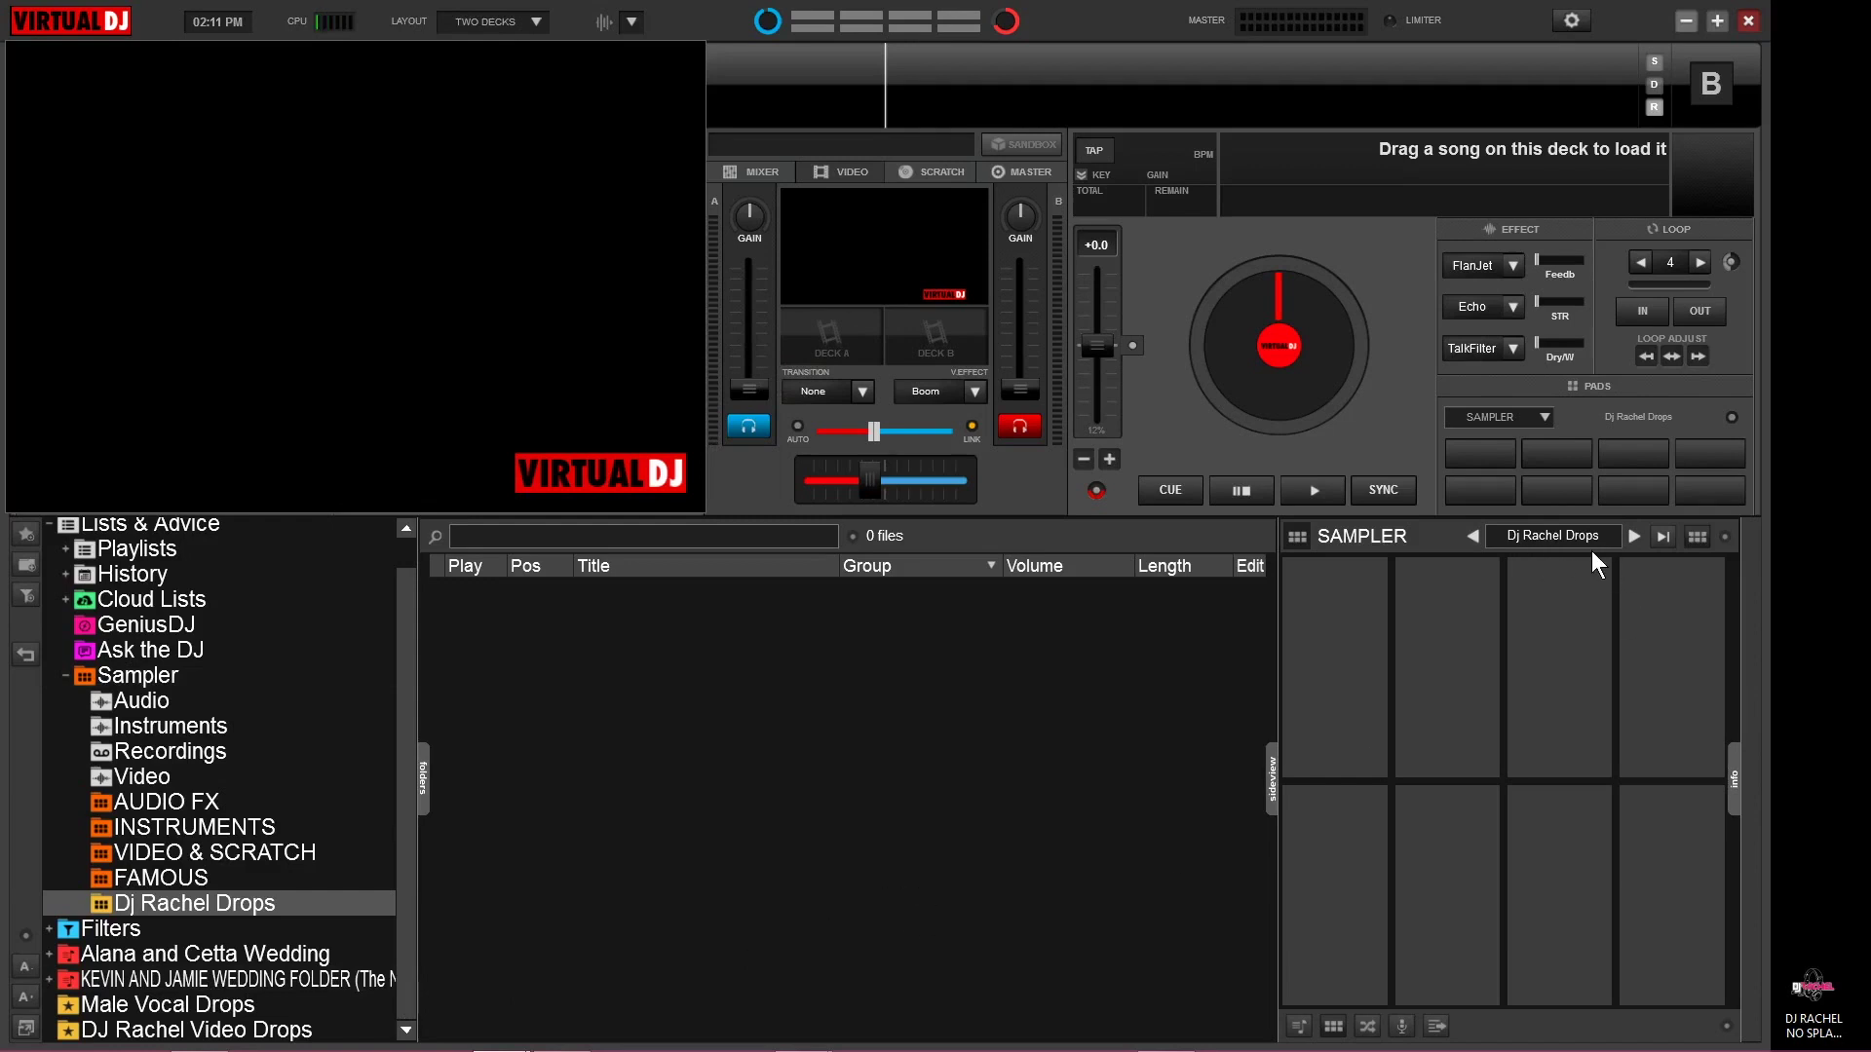
left_click(234, 1013)
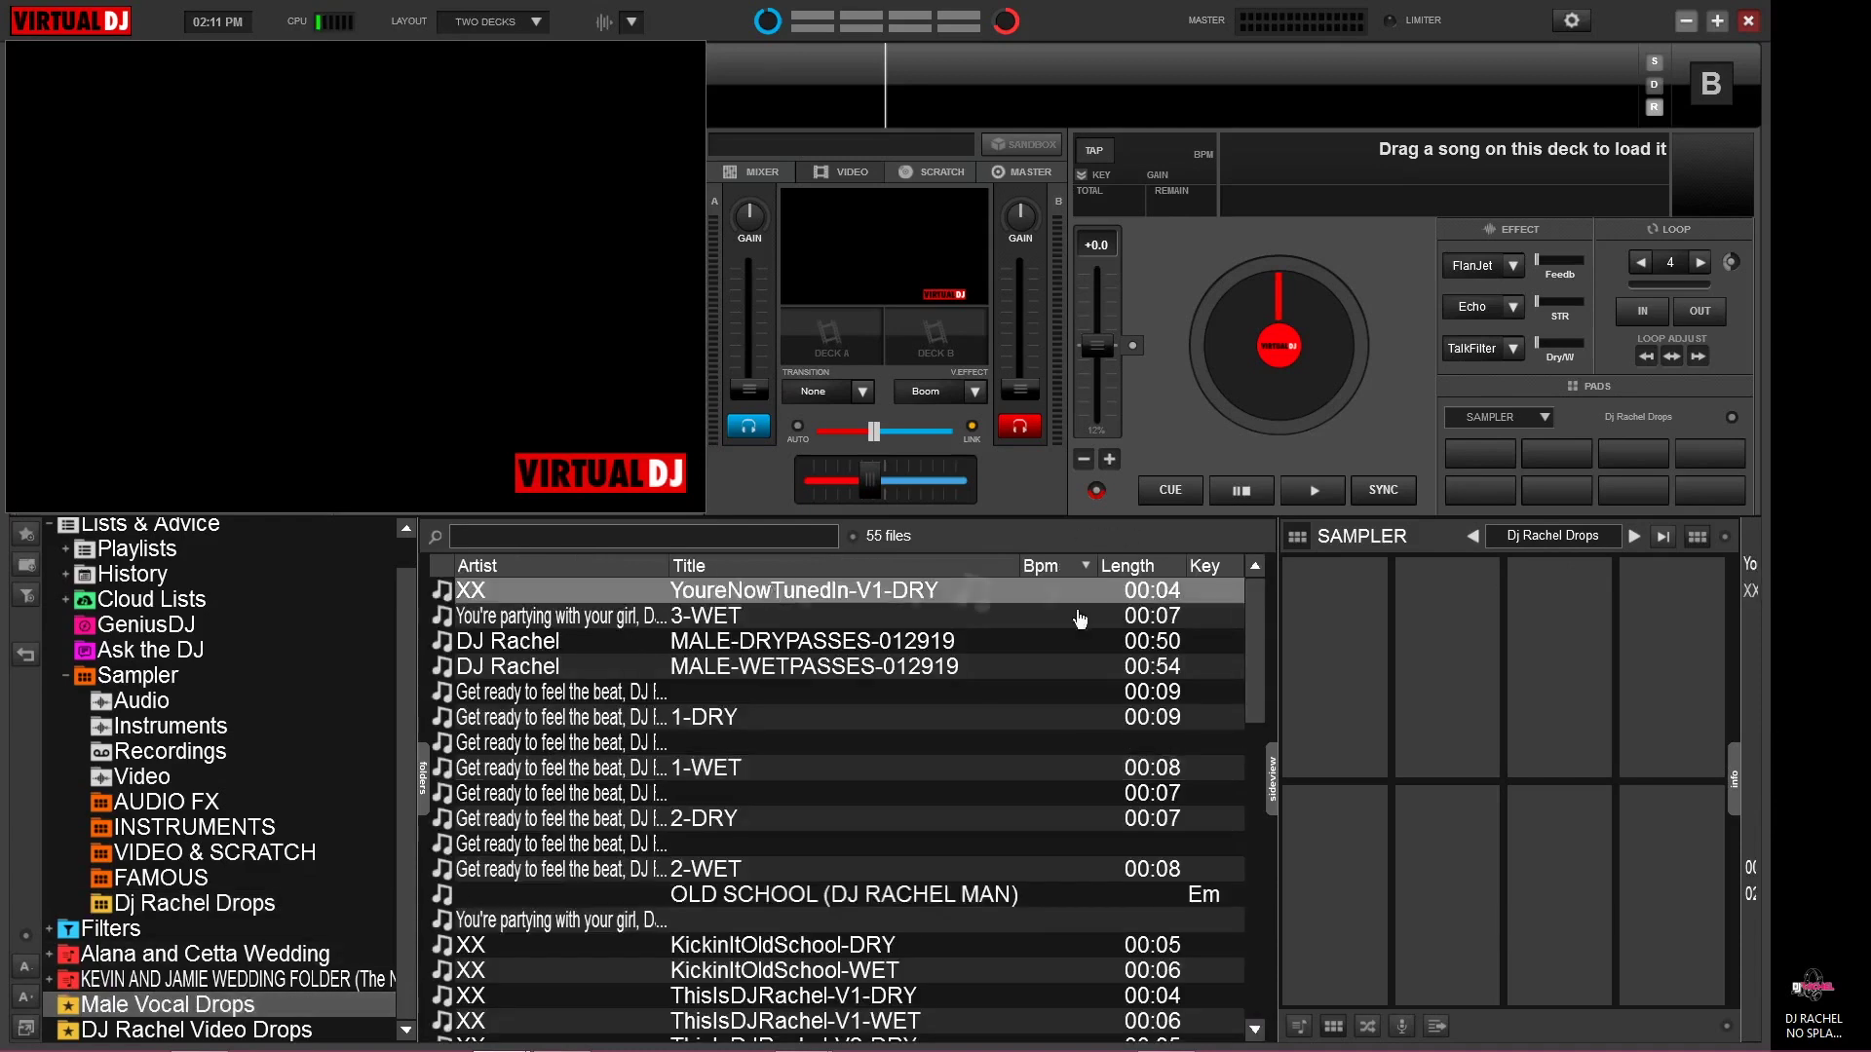
- Load YoureNowTunedIn, 3-WET, MALE-DRYPASSES and more male vocal drops onto the custom bank's pads
left_click_drag(1080, 619, 1335, 662)
left_click_drag(965, 619, 1447, 668)
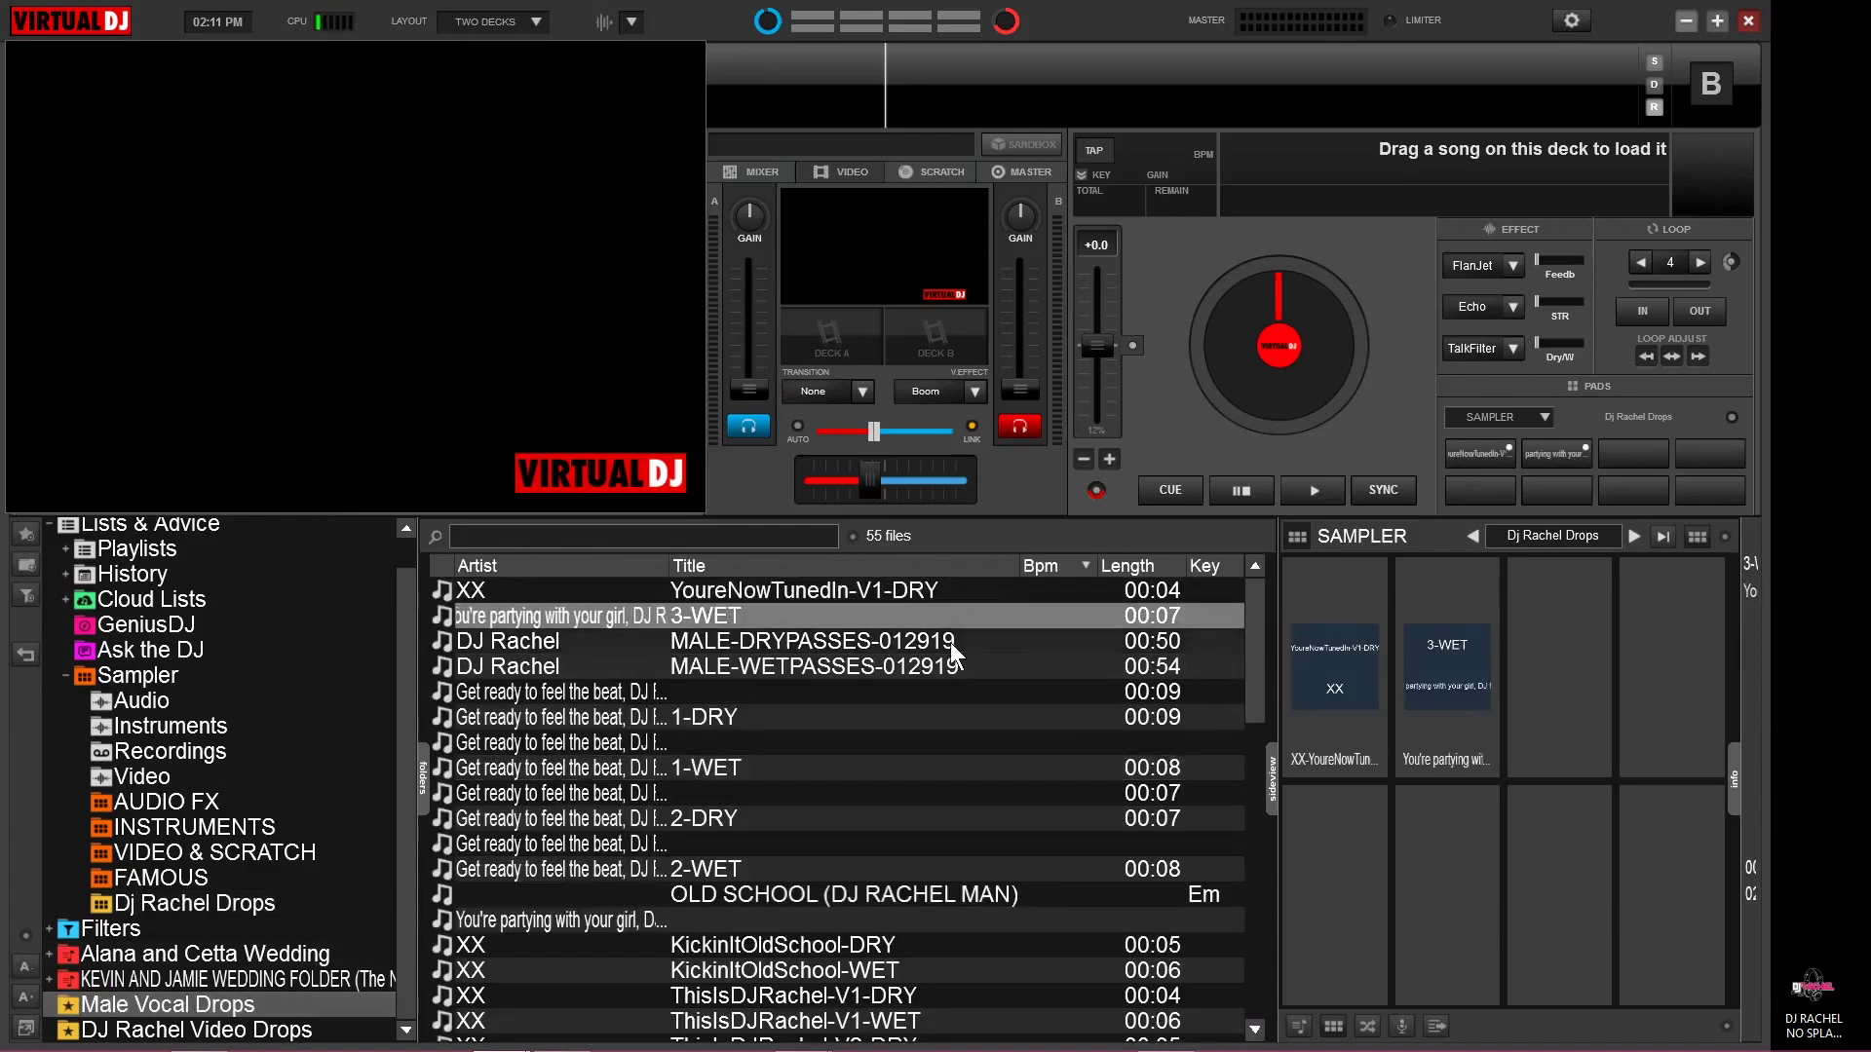
left_click_drag(955, 654, 1684, 670)
left_click_drag(960, 717, 1323, 924)
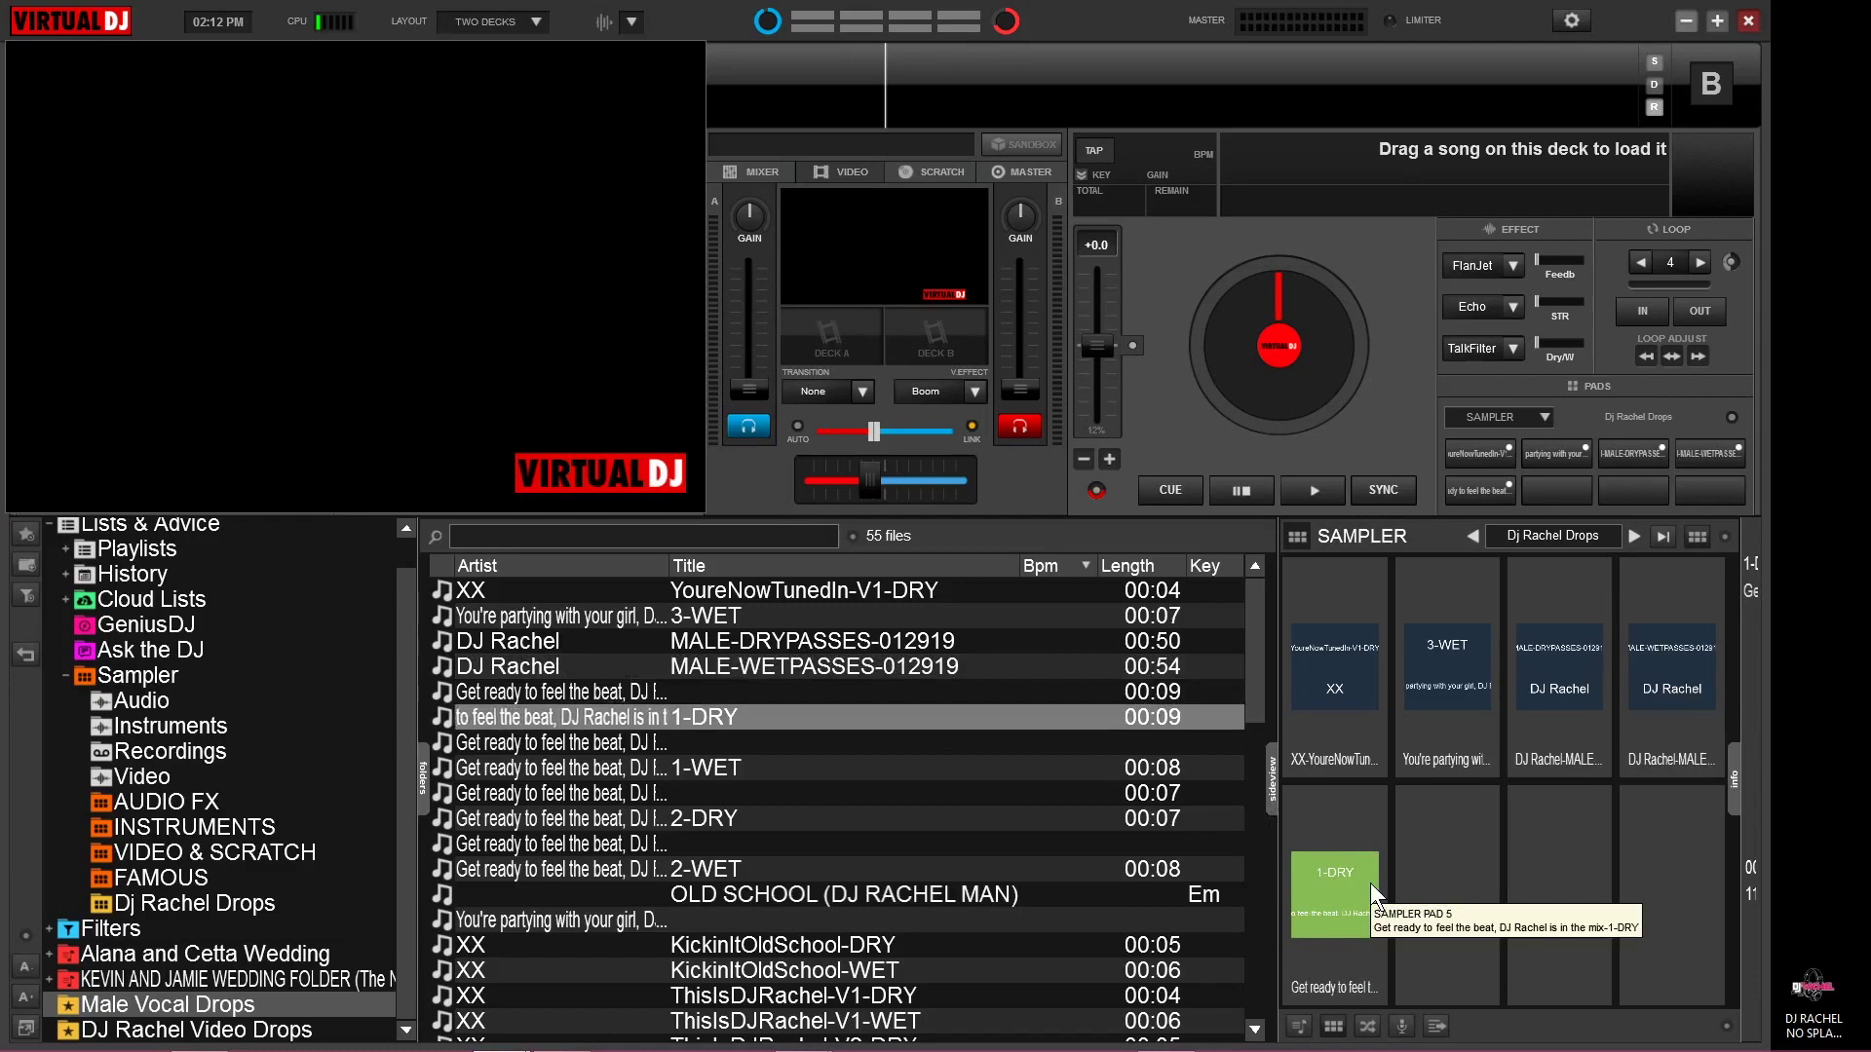
- Remove 1-DRY from pad 5 and delete MALE-DRYPASSES from the bank's sample list
right_click(1344, 865)
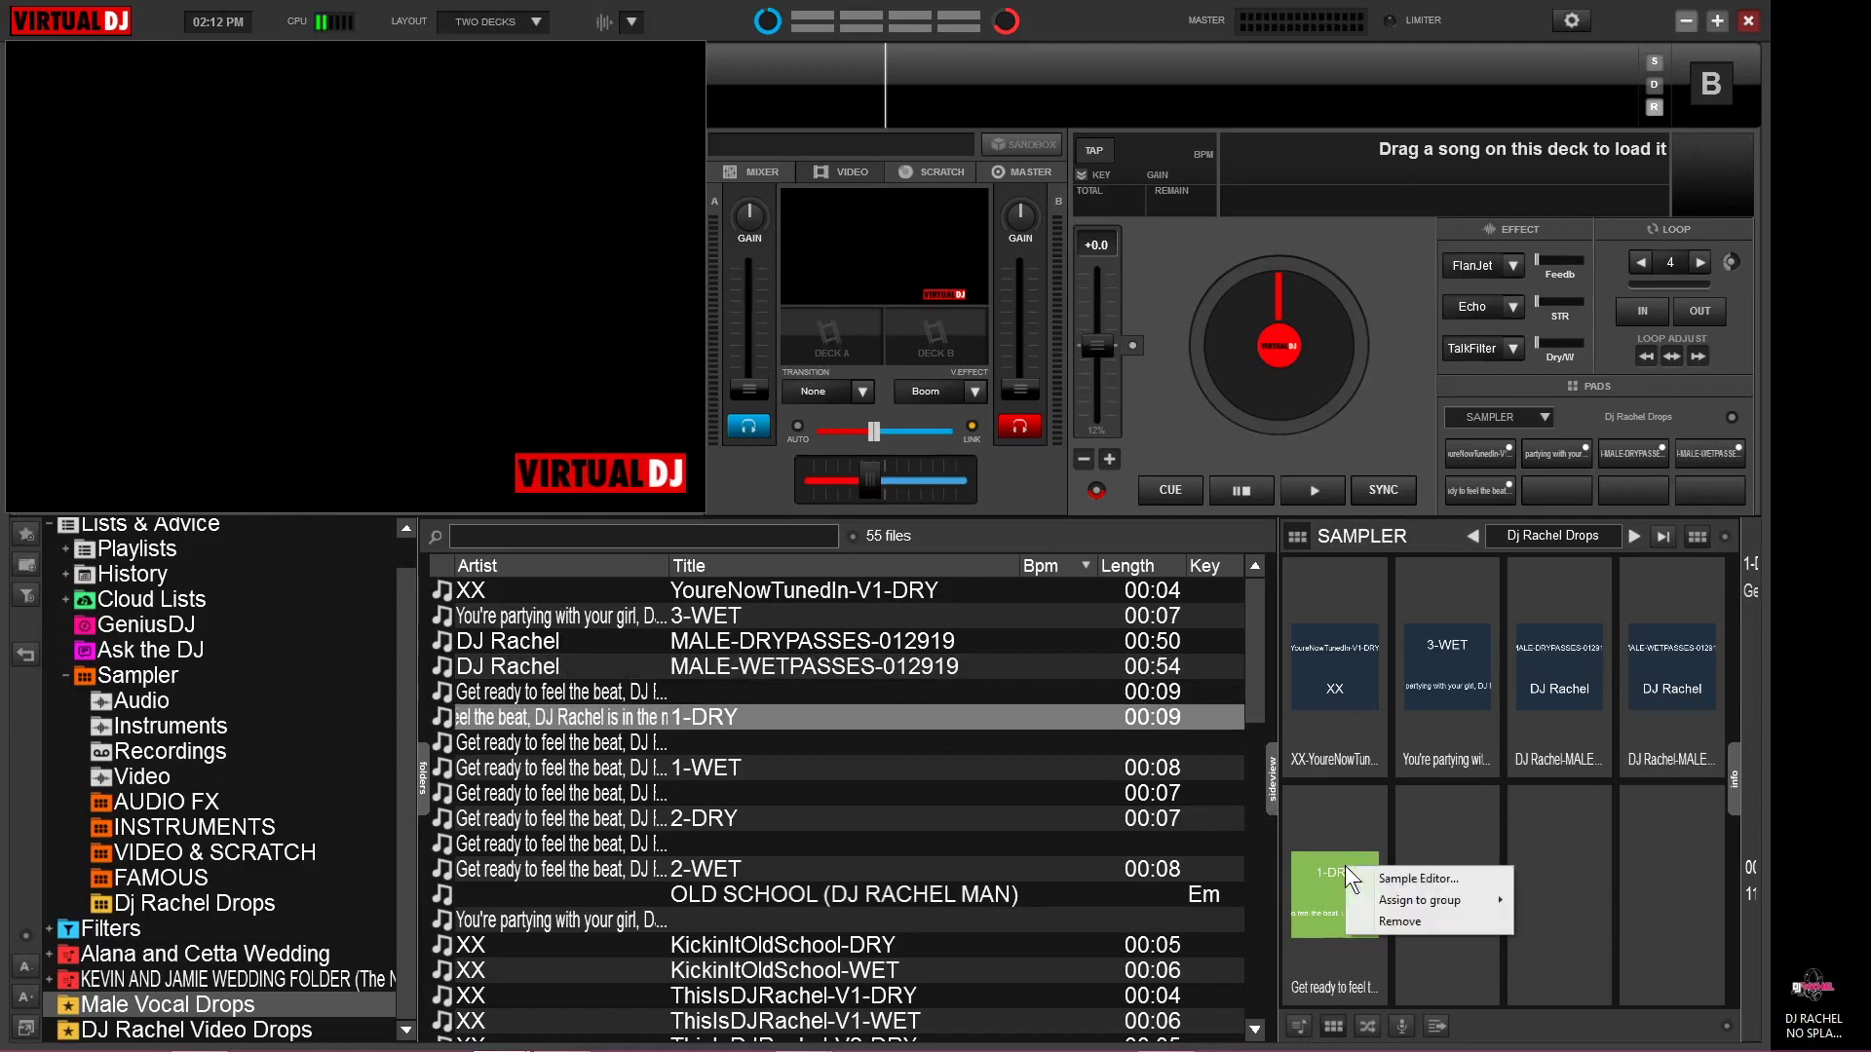
left_click(1368, 918)
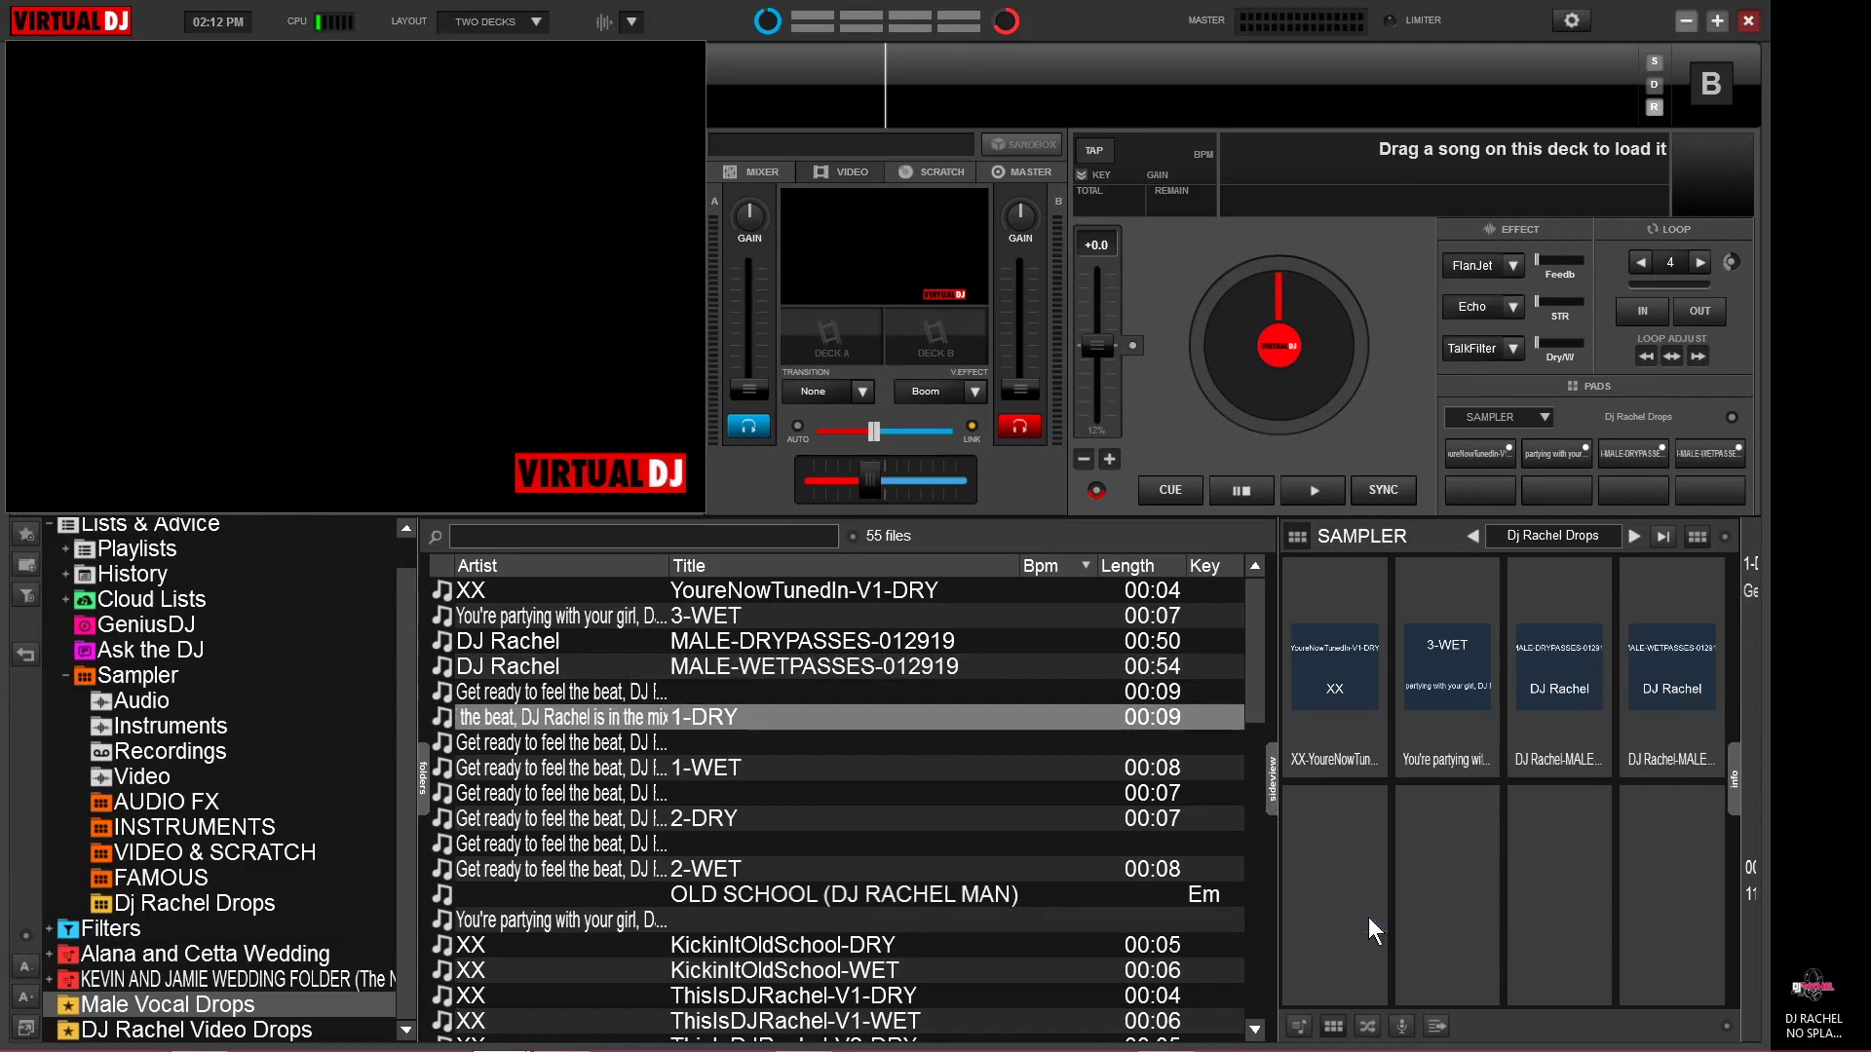
left_click(226, 904)
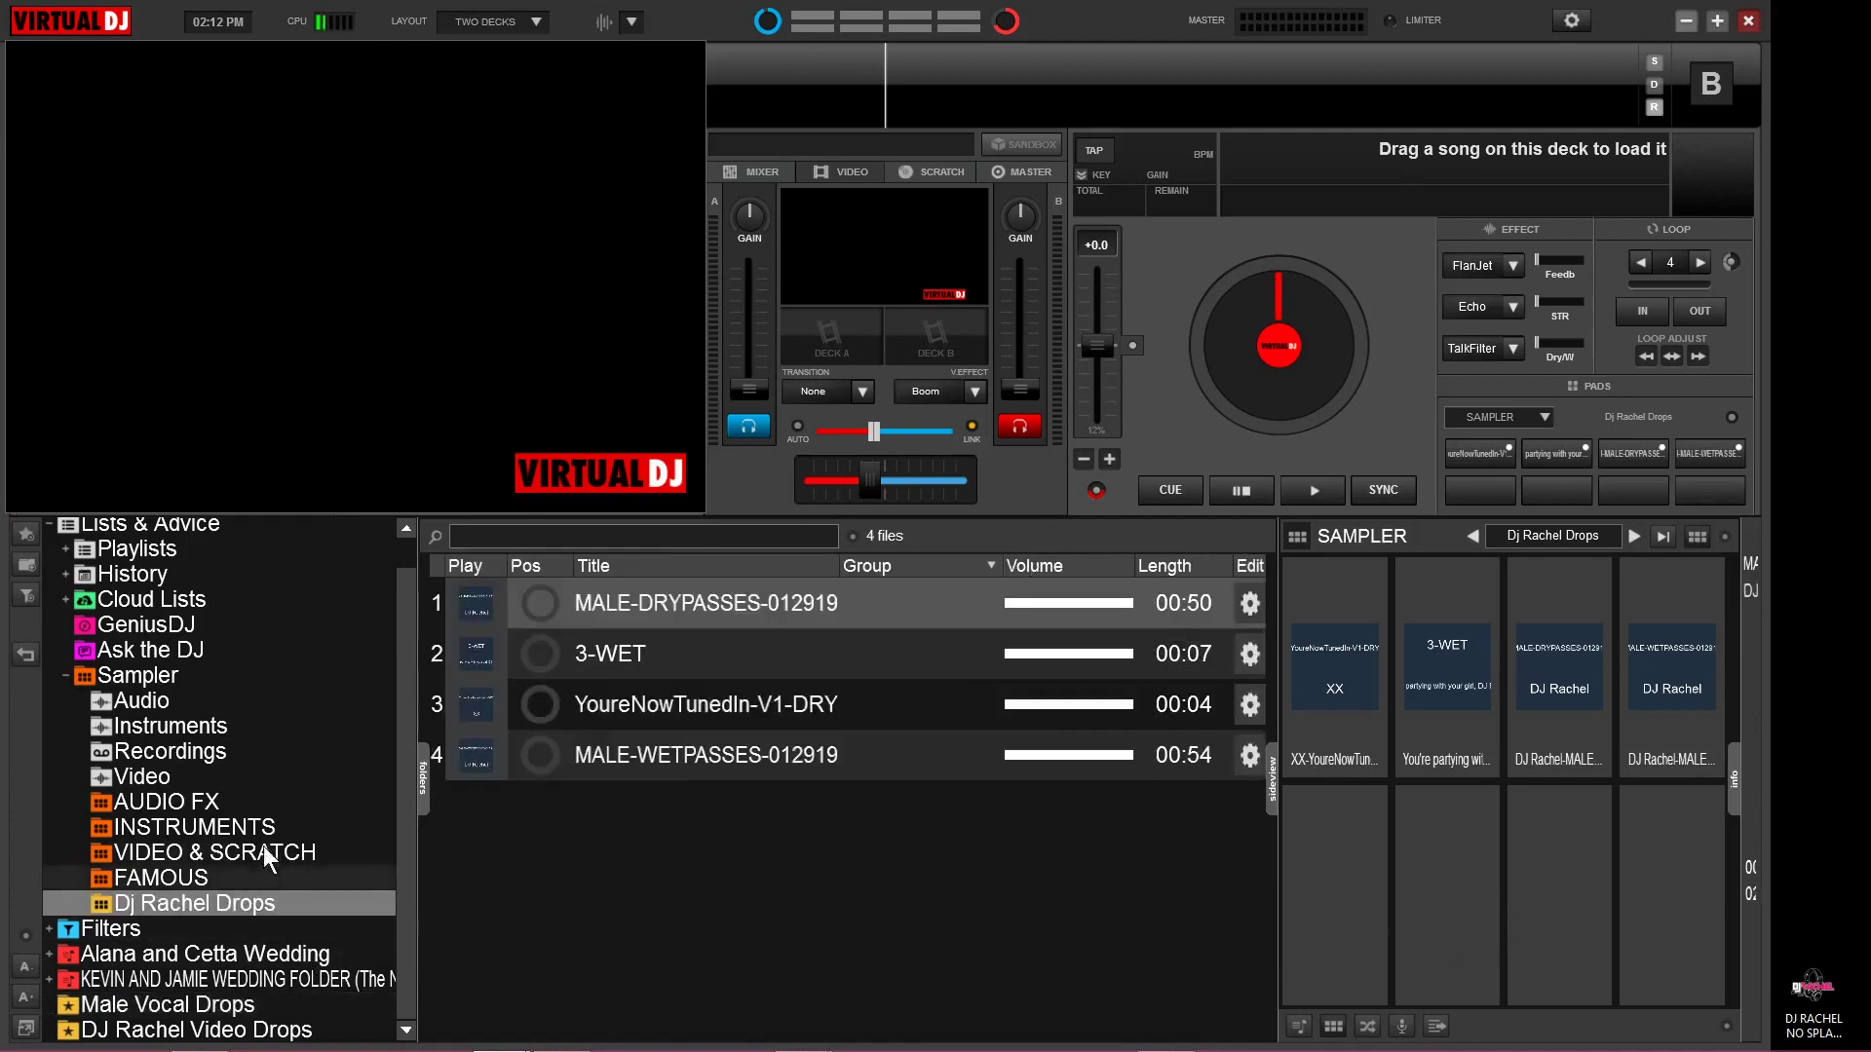
right_click(723, 606)
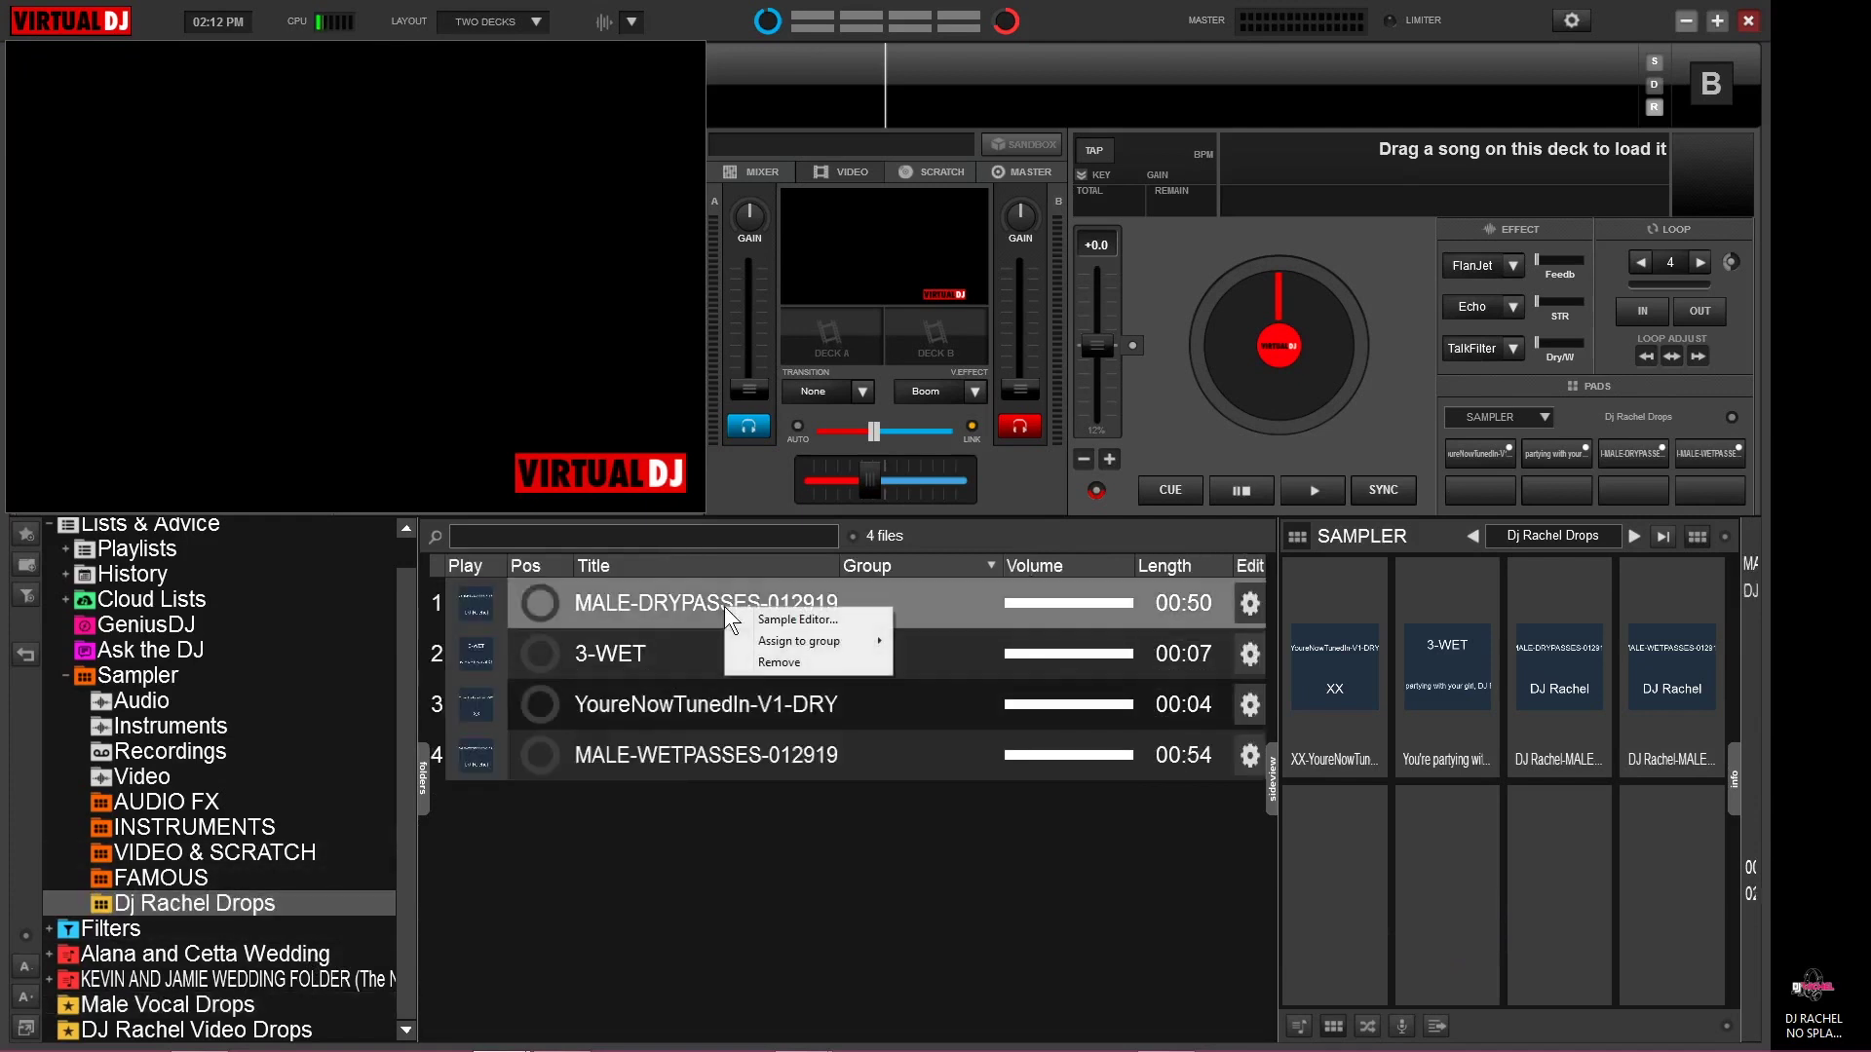
left_click(757, 664)
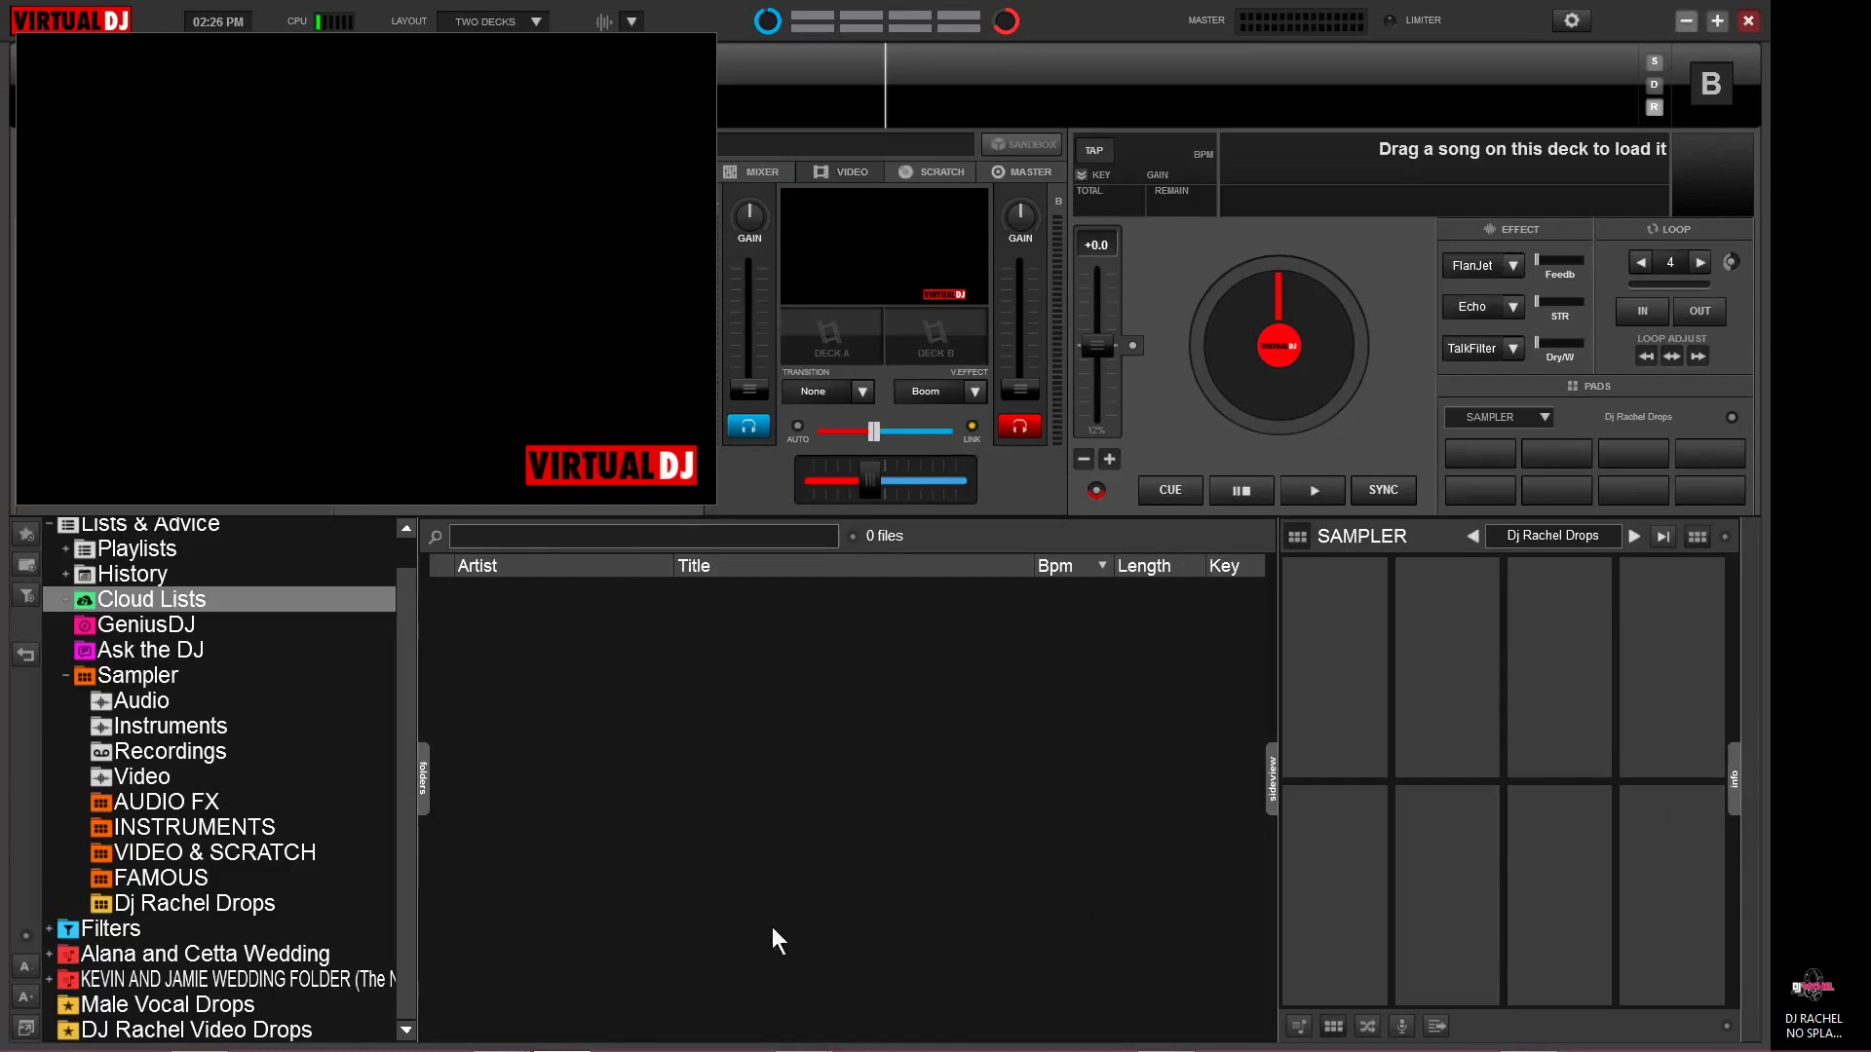
- Put YoureNowTunedIn-V1-DRY, the IMG 4610 video and the logo graphic on pads 1–3
left_click(205, 1011)
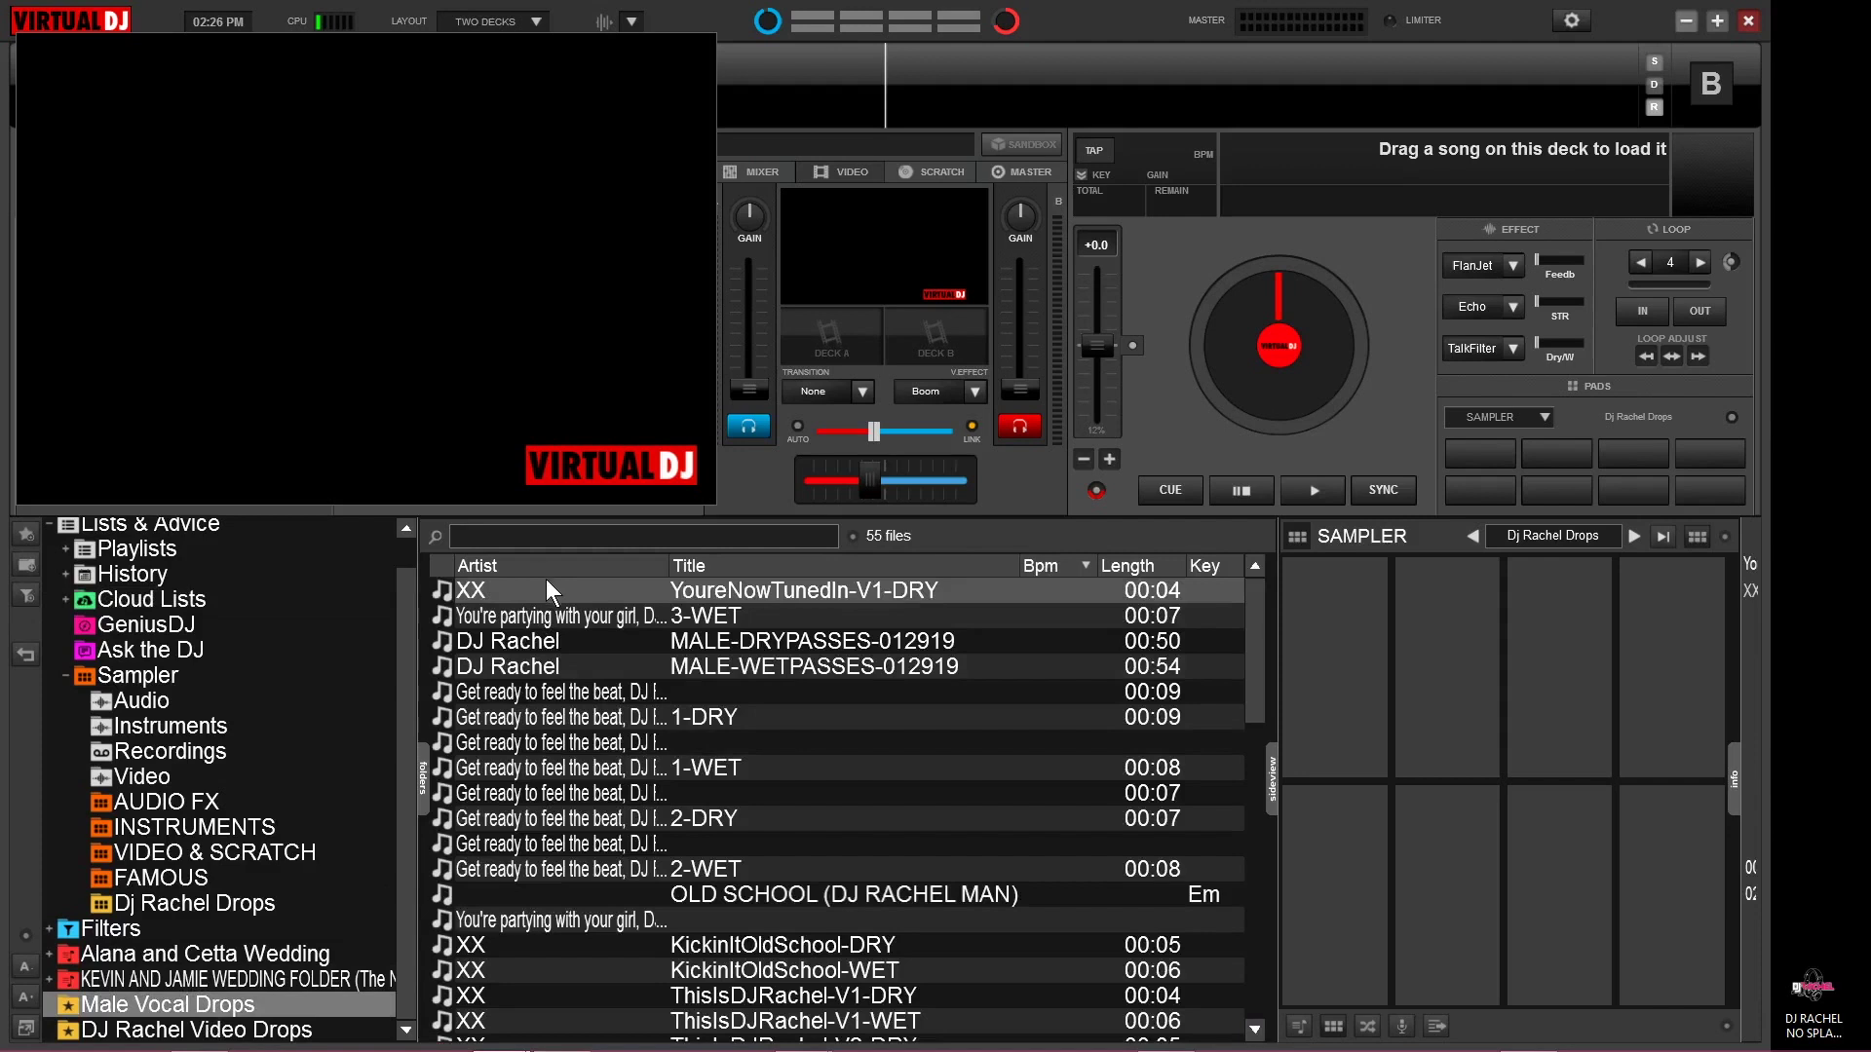
left_click_drag(551, 591, 1333, 673)
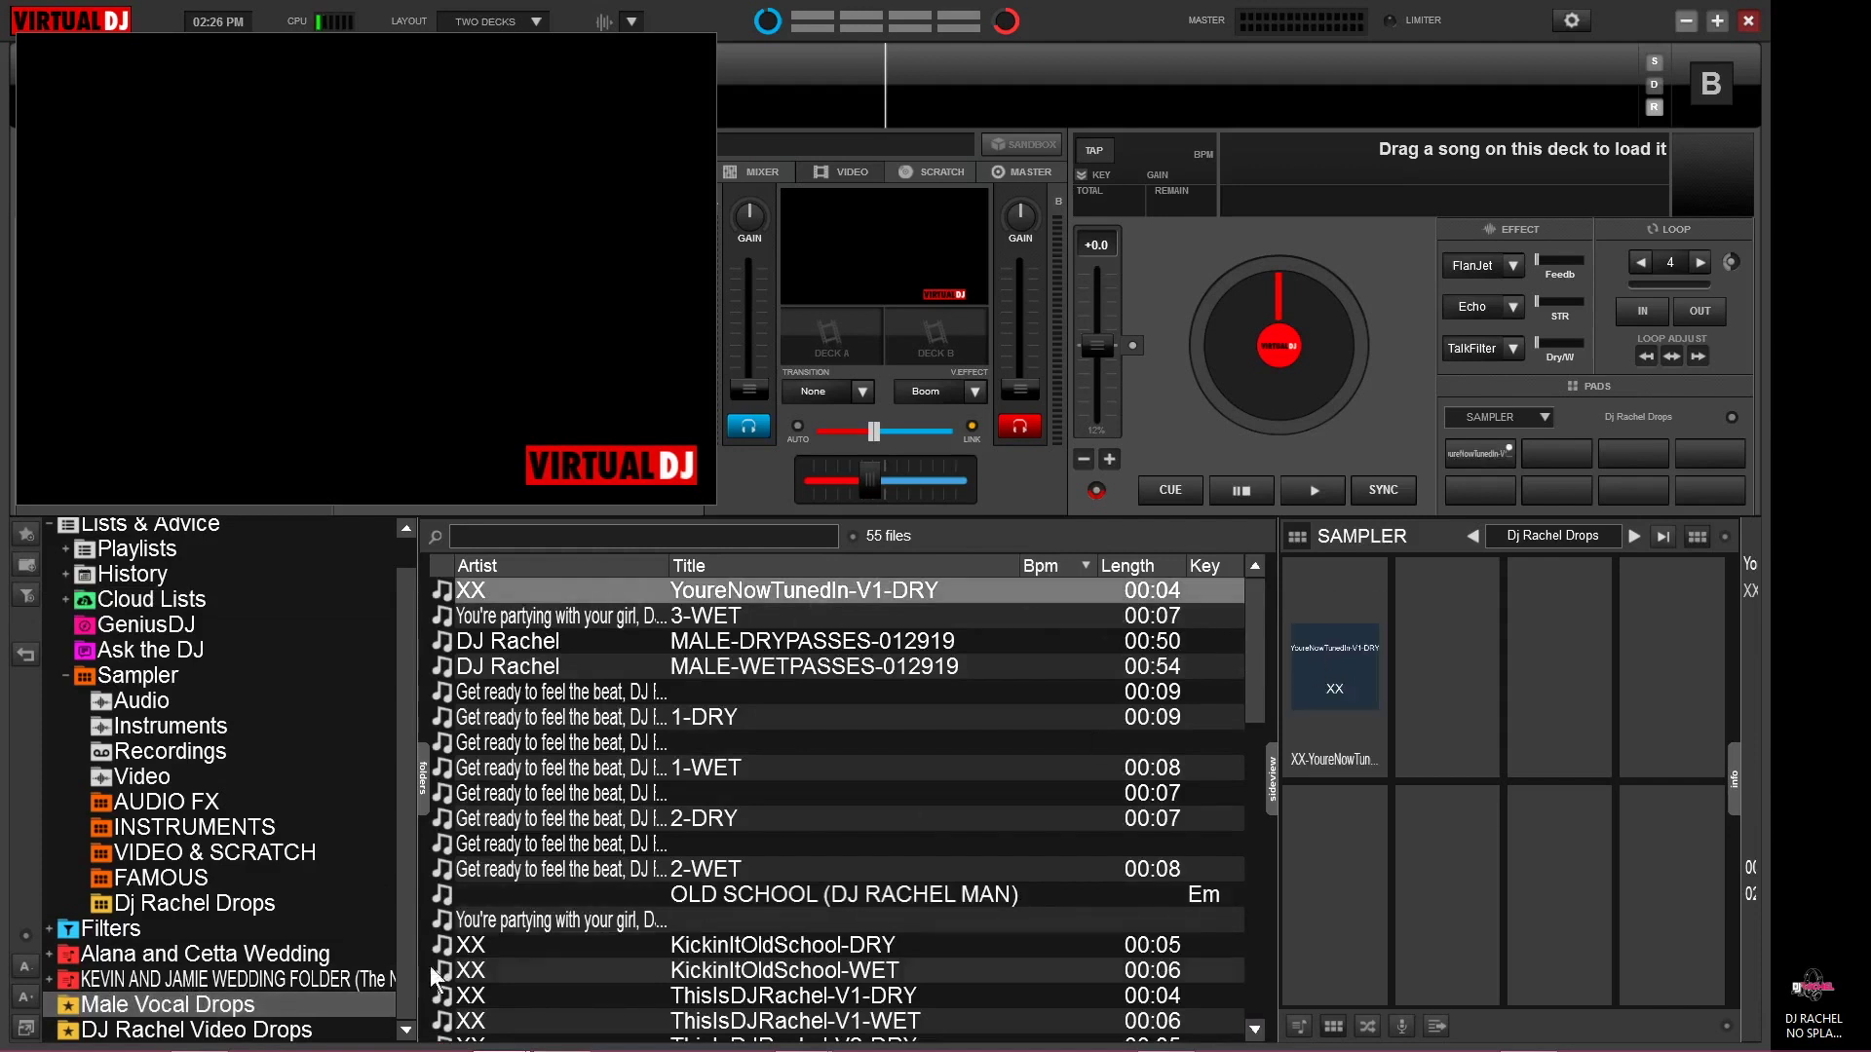
left_click(195, 1030)
left_click_drag(653, 595, 1452, 645)
left_click_drag(1347, 733, 1569, 643)
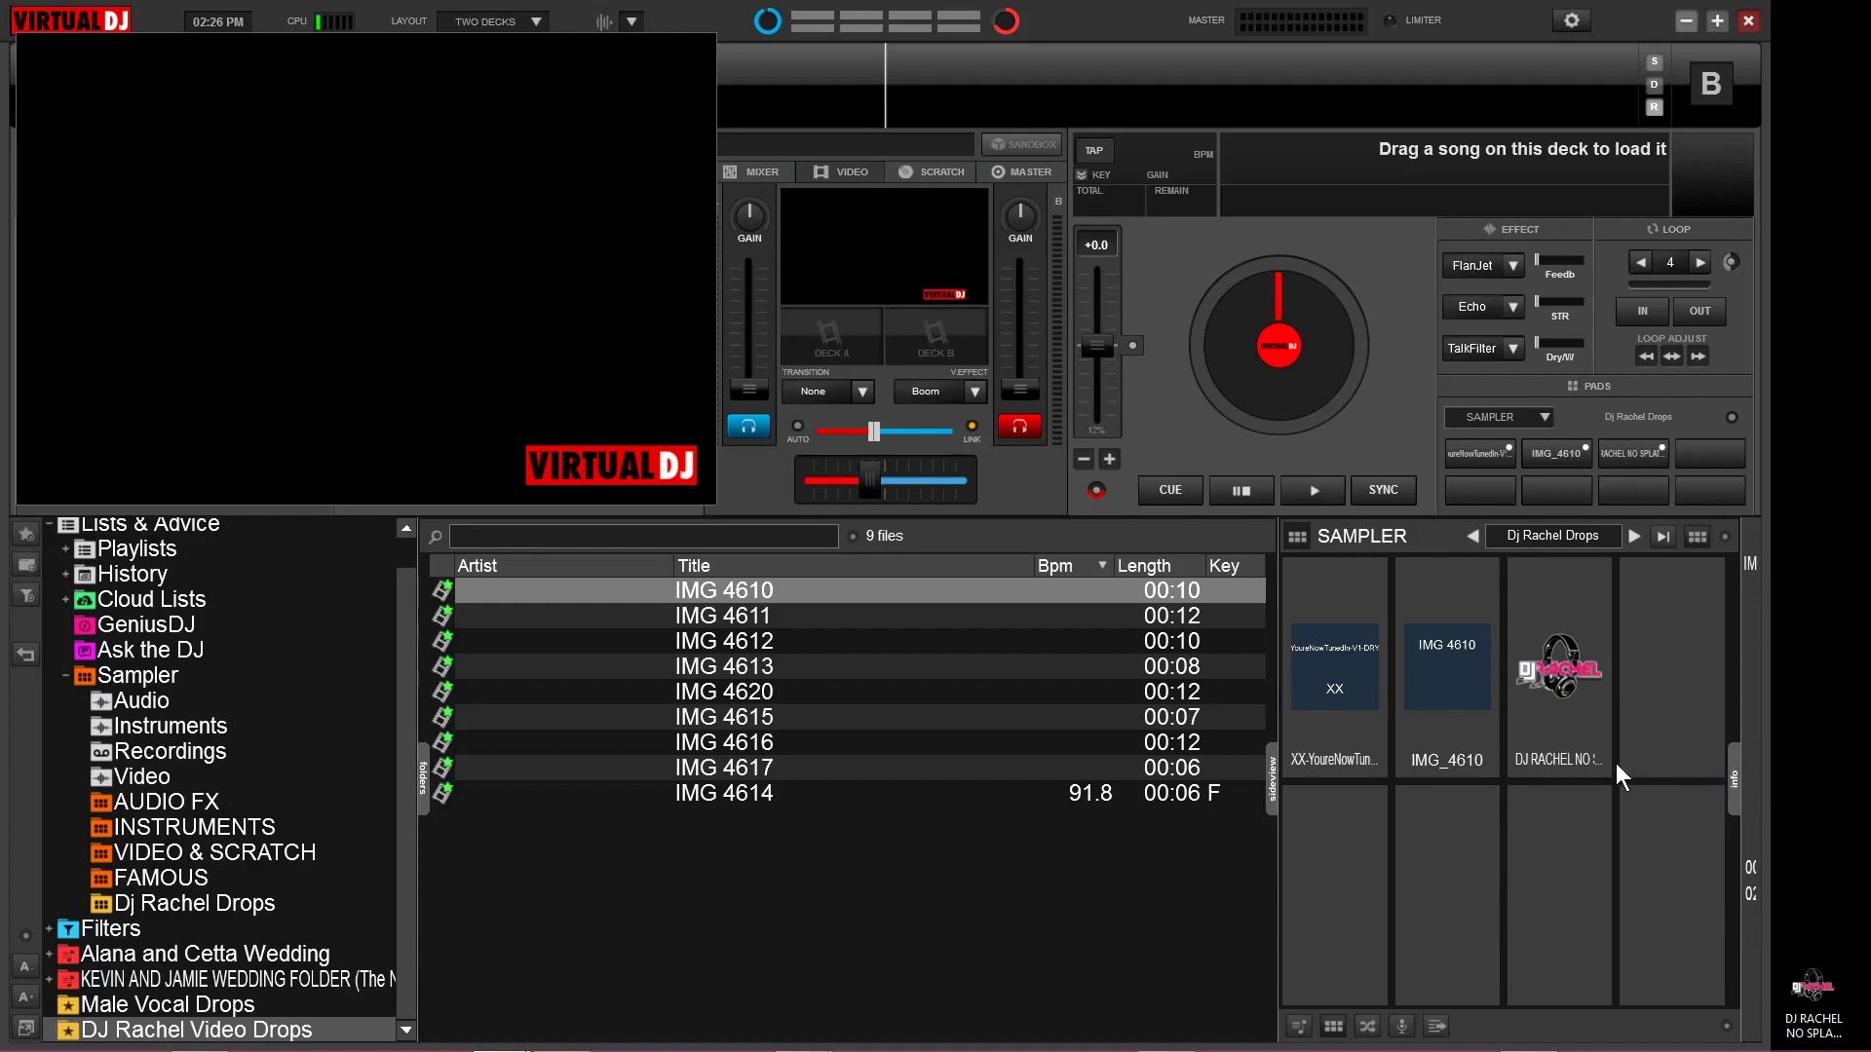
- Trigger the audio drop, IMG_4610 video and logo graphic pads in turn
left_click(1331, 709)
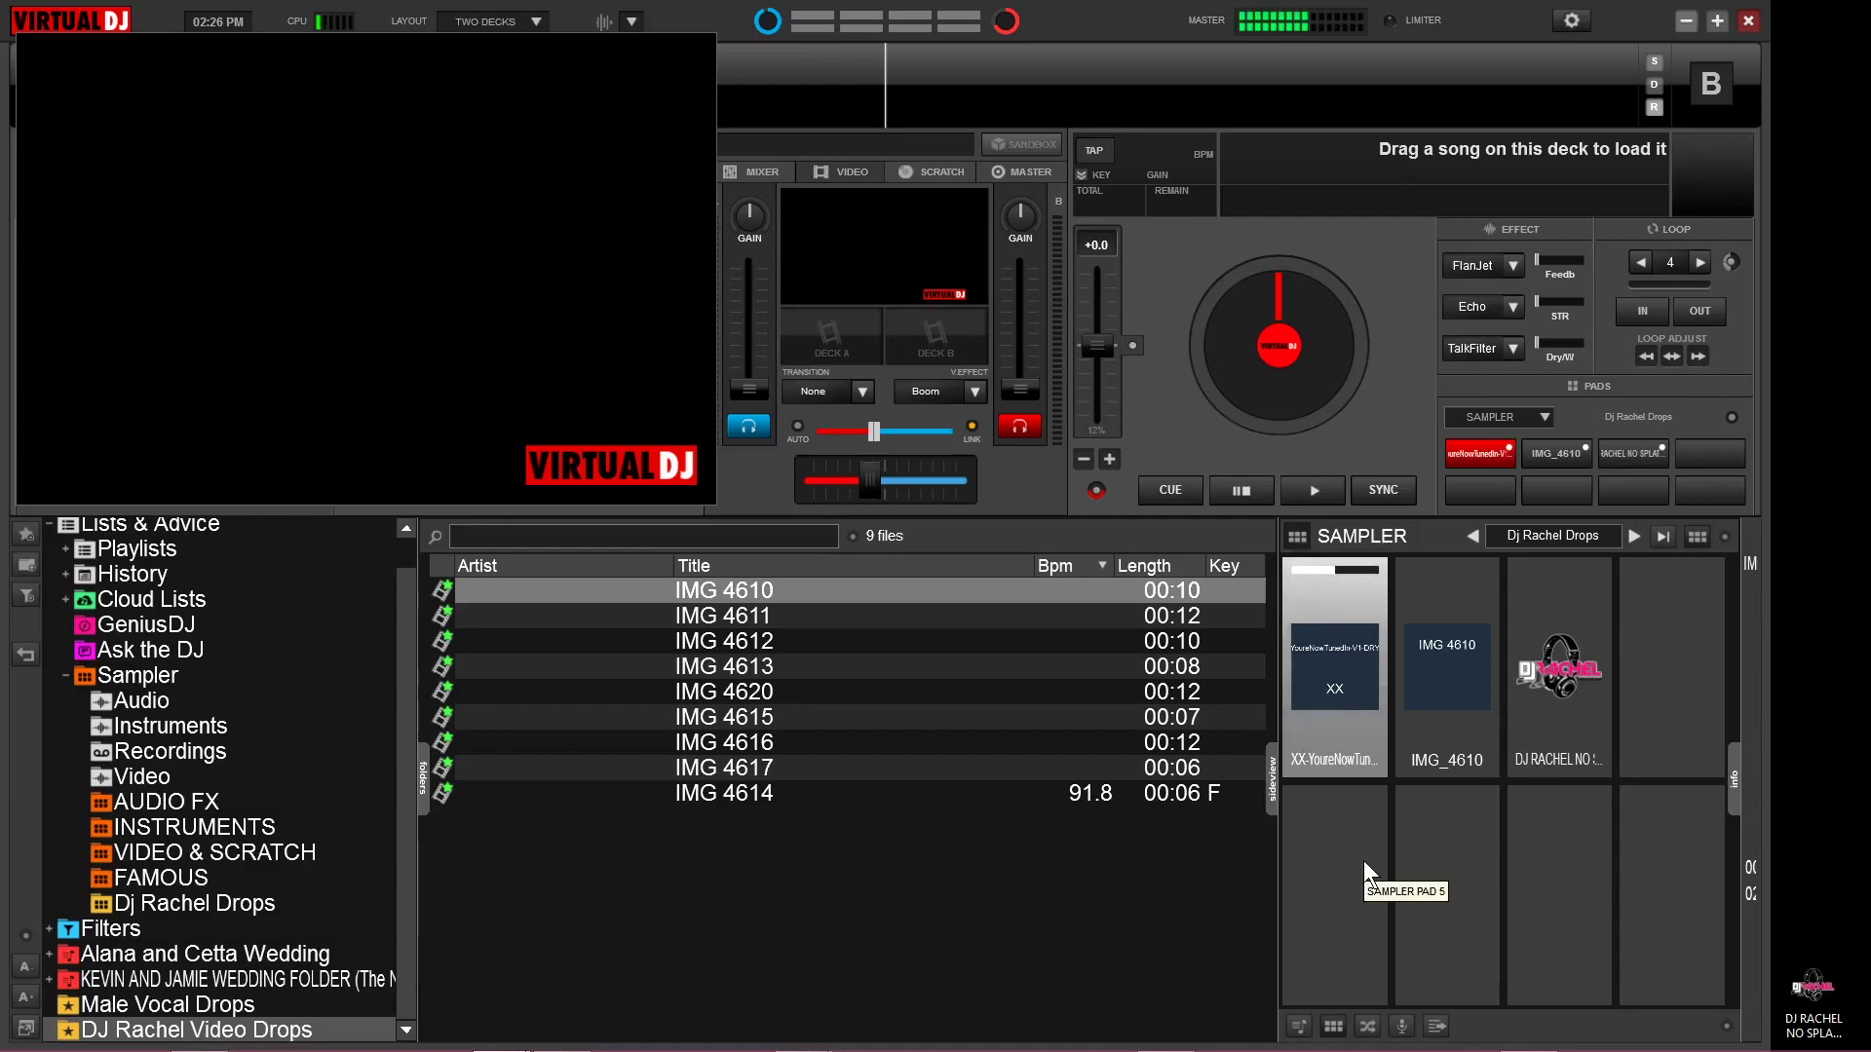
left_click(1444, 679)
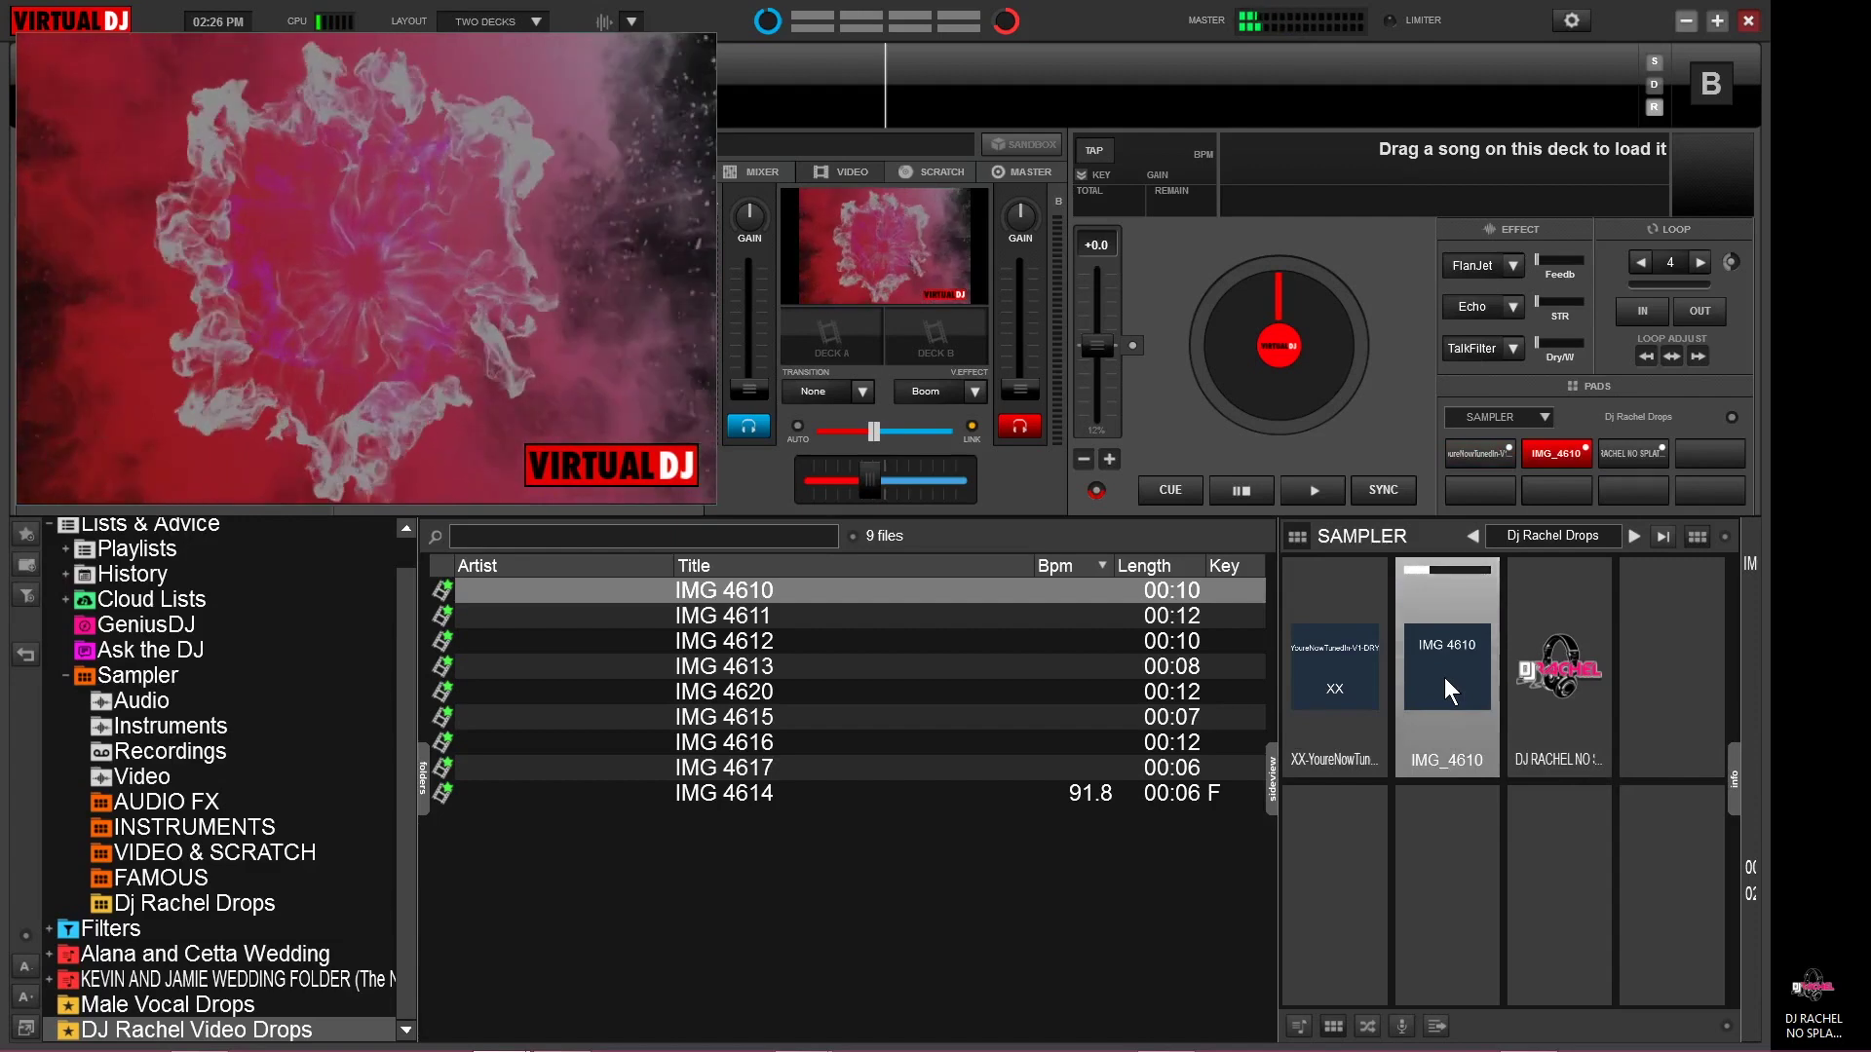
left_click(1557, 694)
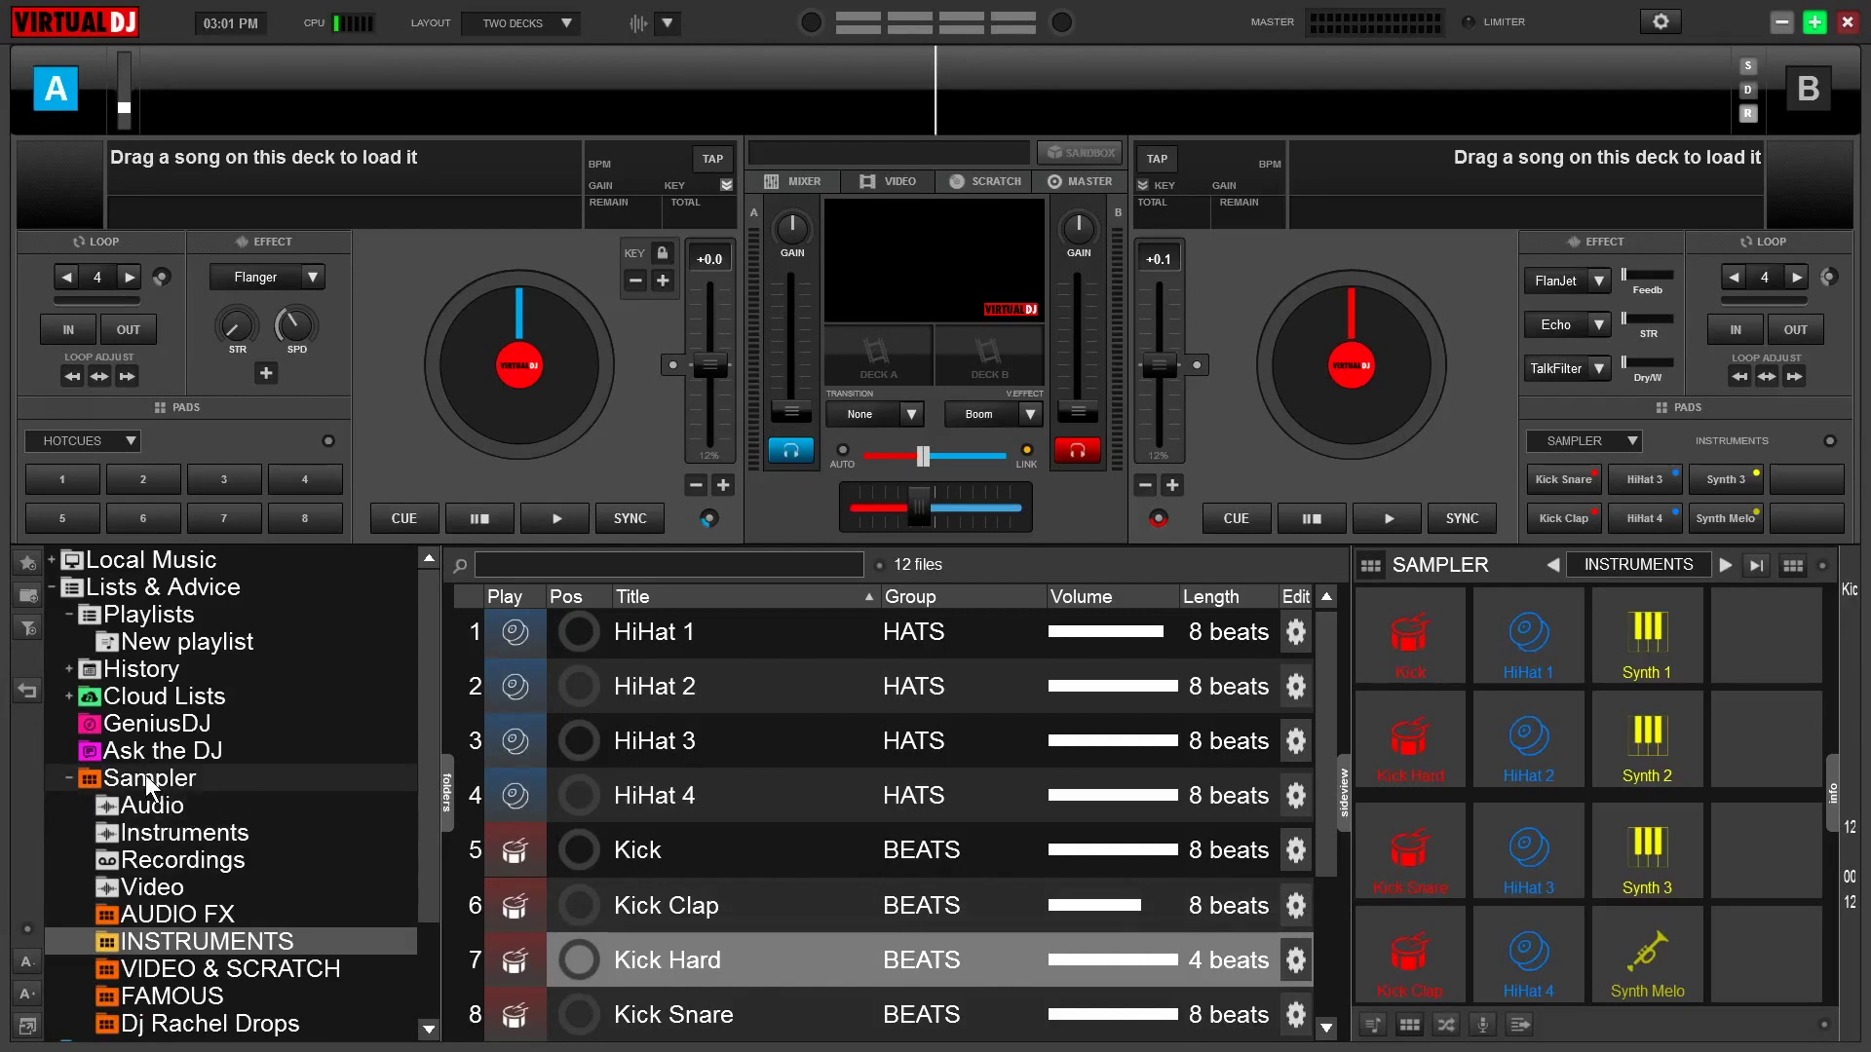
- Audition Kick Hard in the INSTRUMENTS list and cut its length to 1/8 beat
left_click(195, 943)
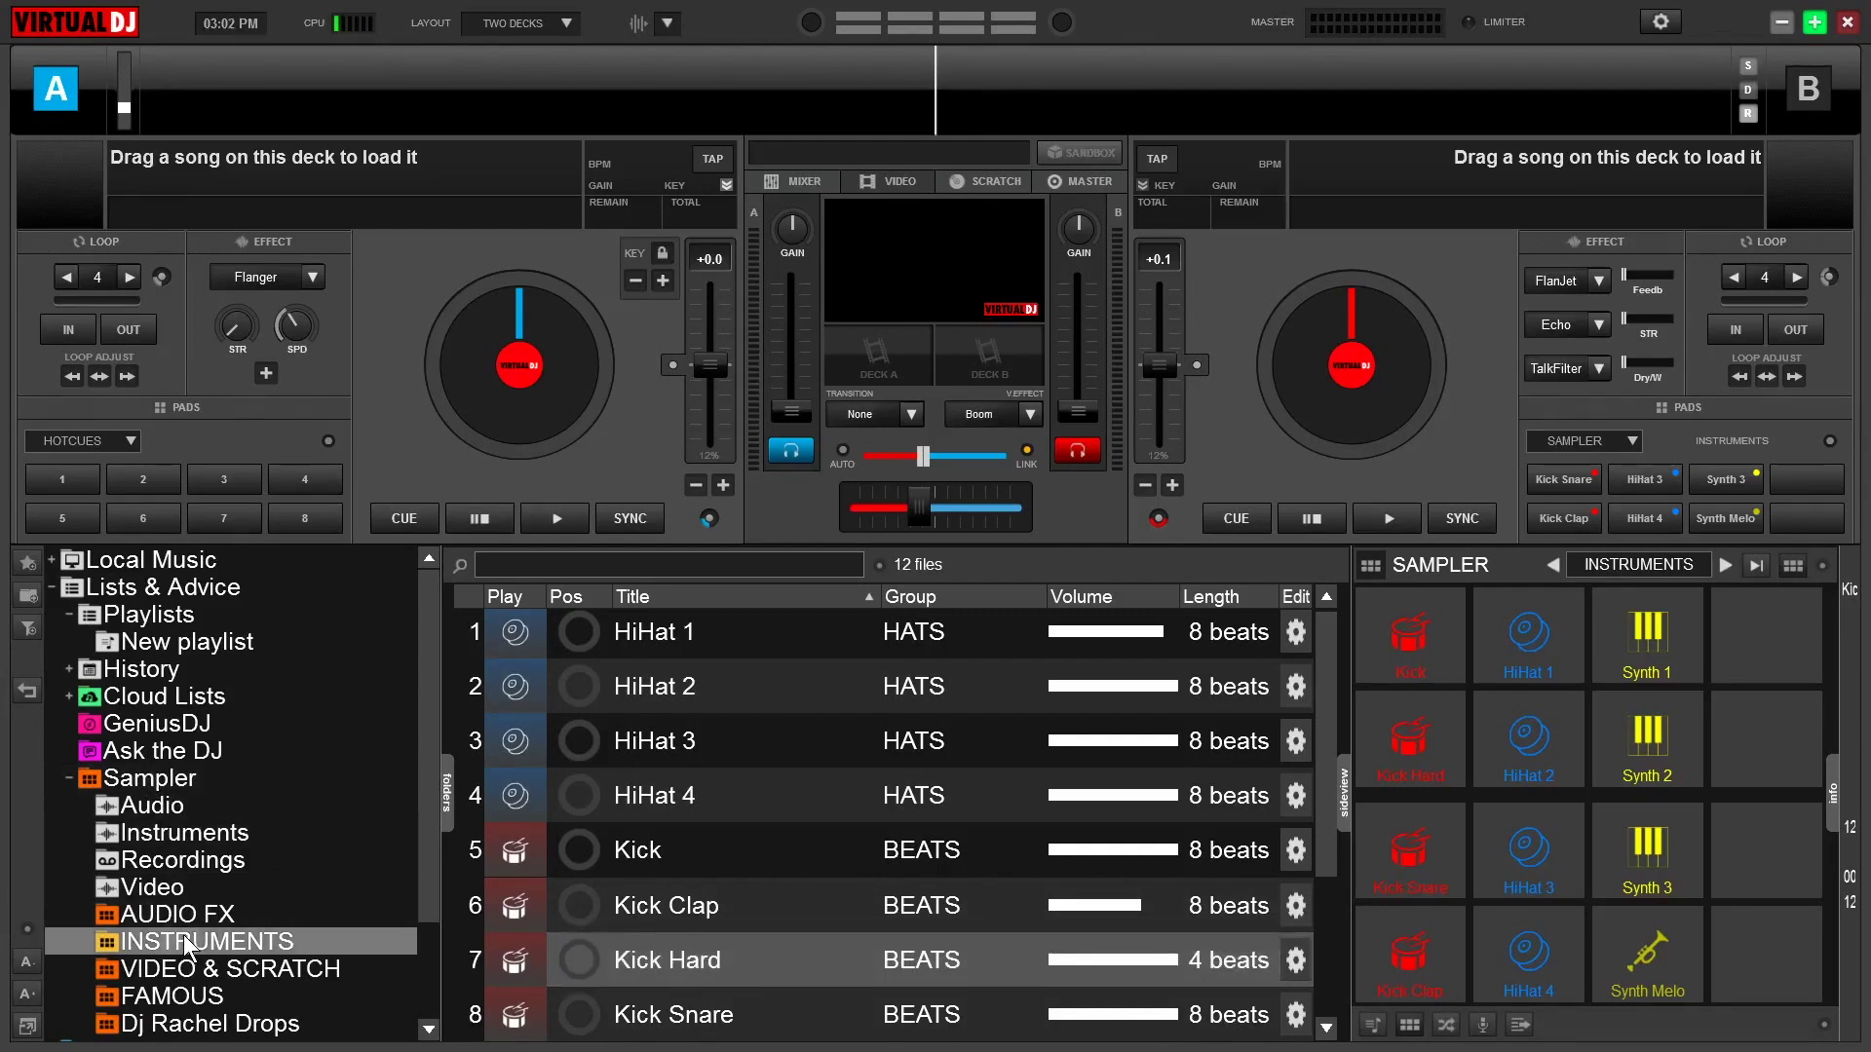
left_click(583, 951)
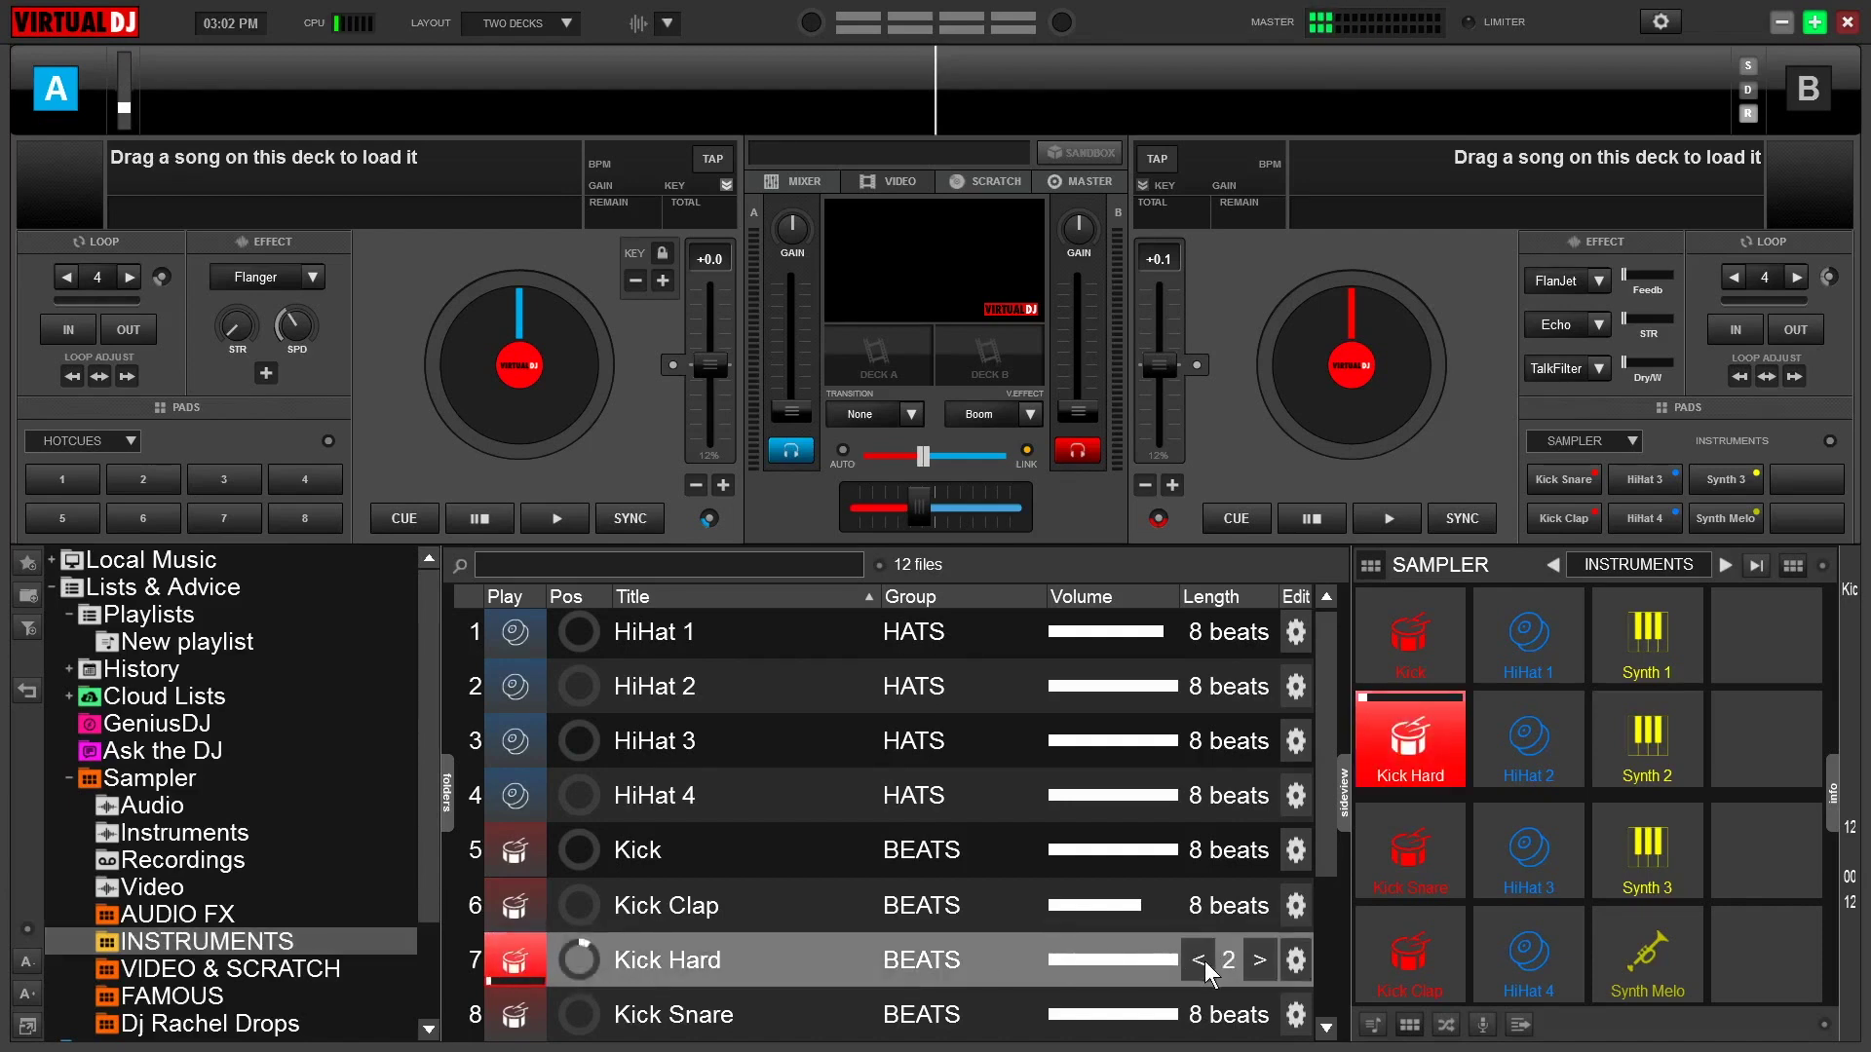
left_click(1202, 961)
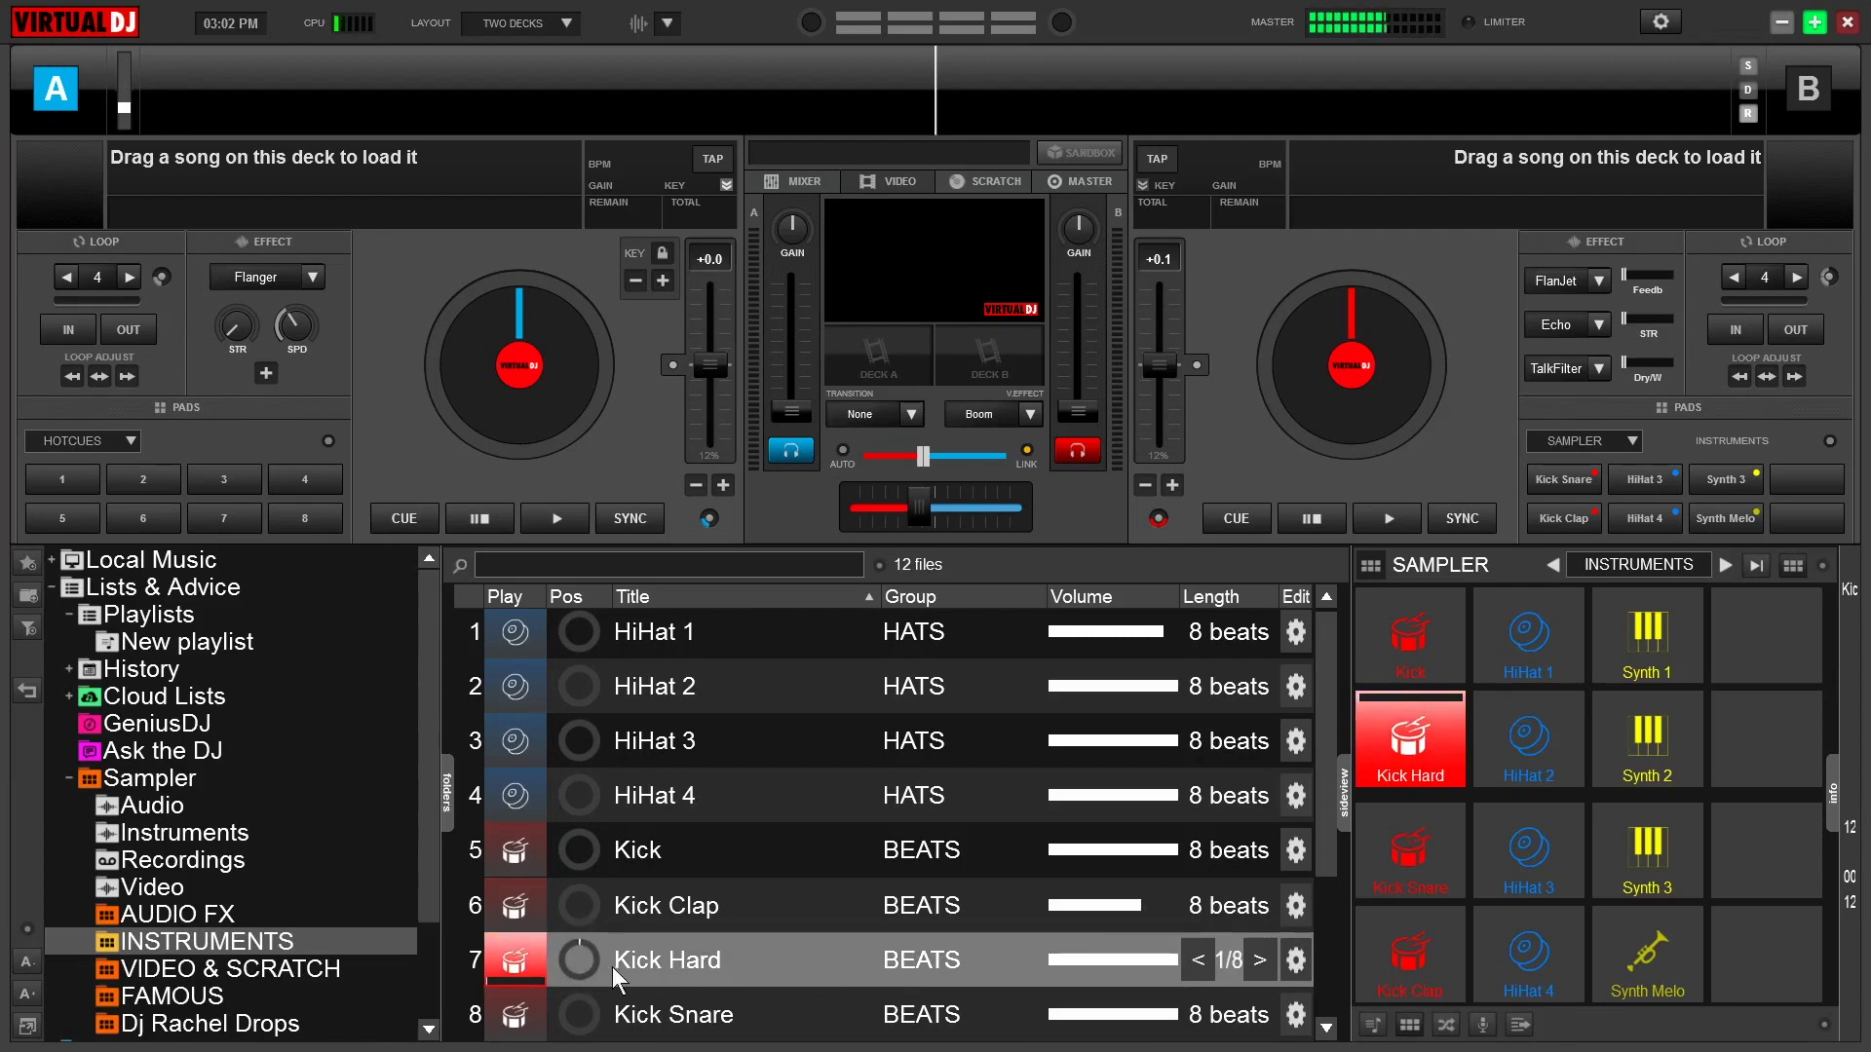
left_click(587, 963)
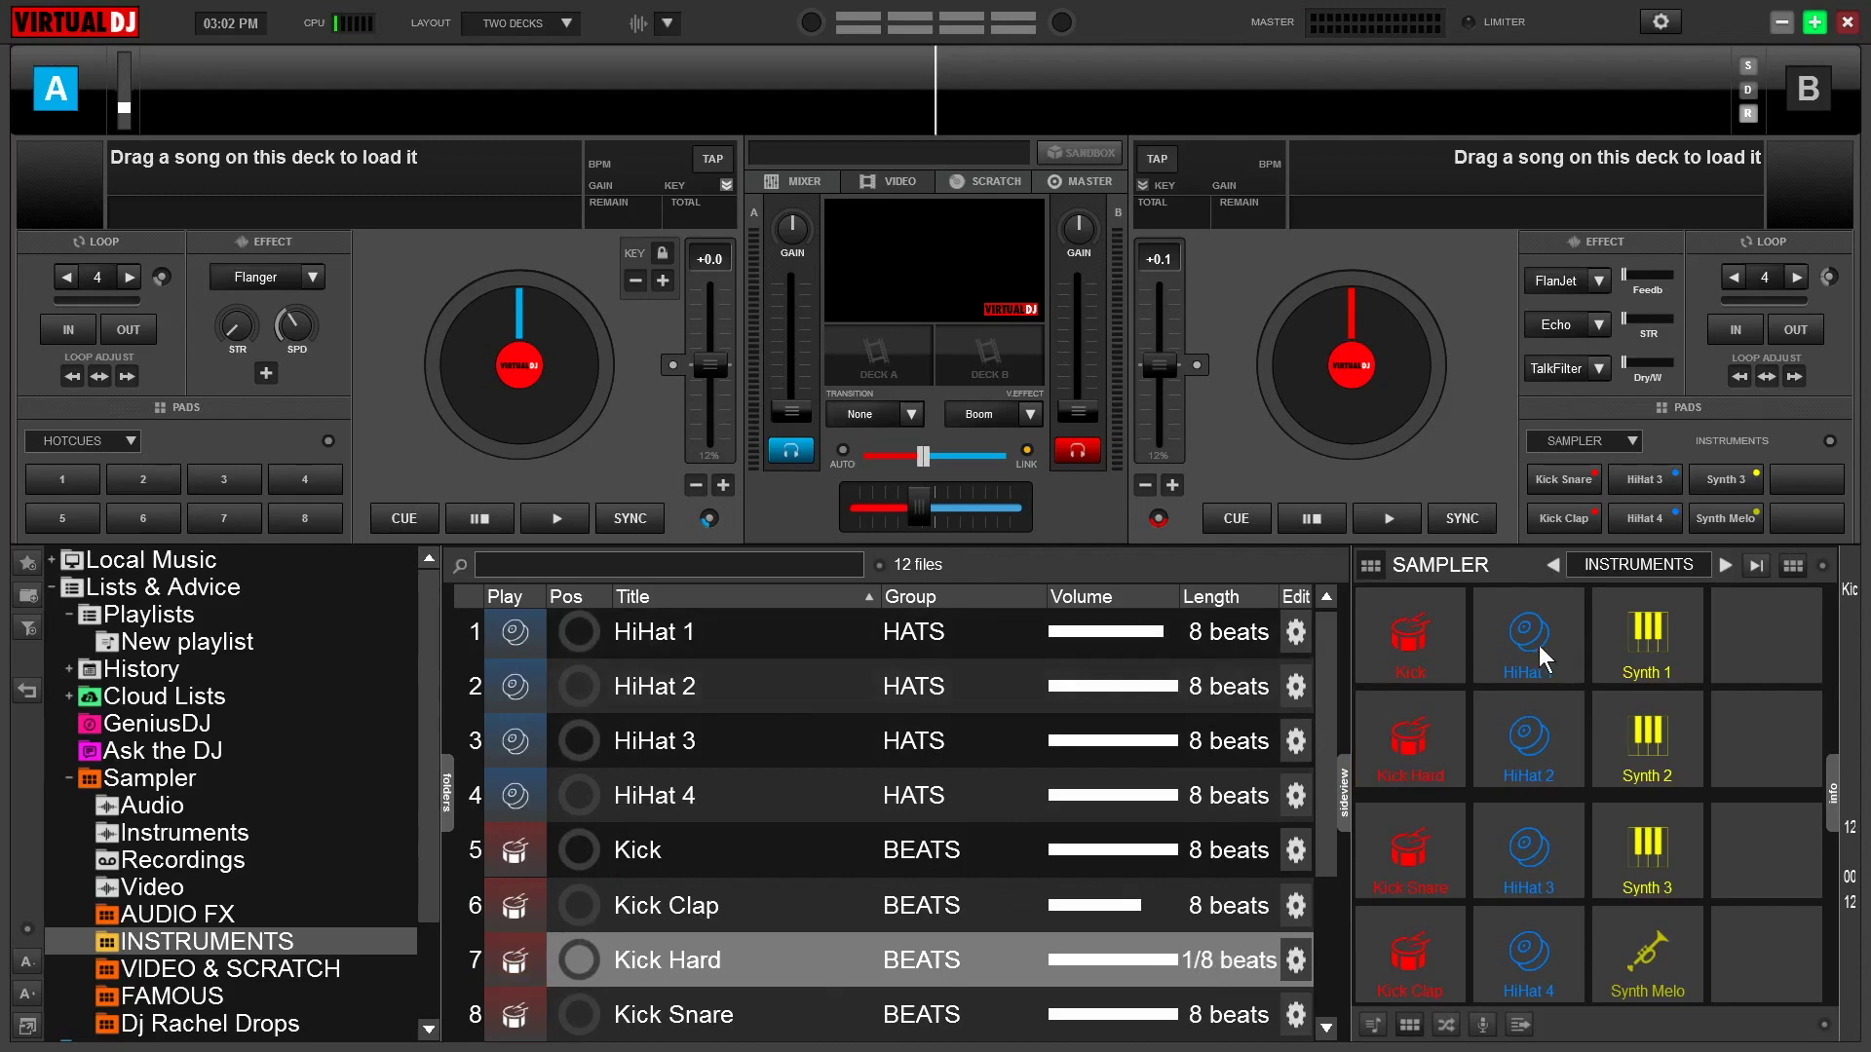
- Glance at HiHat 1 in the Sample Editor, then sort the samples by Title
left_click(1296, 631)
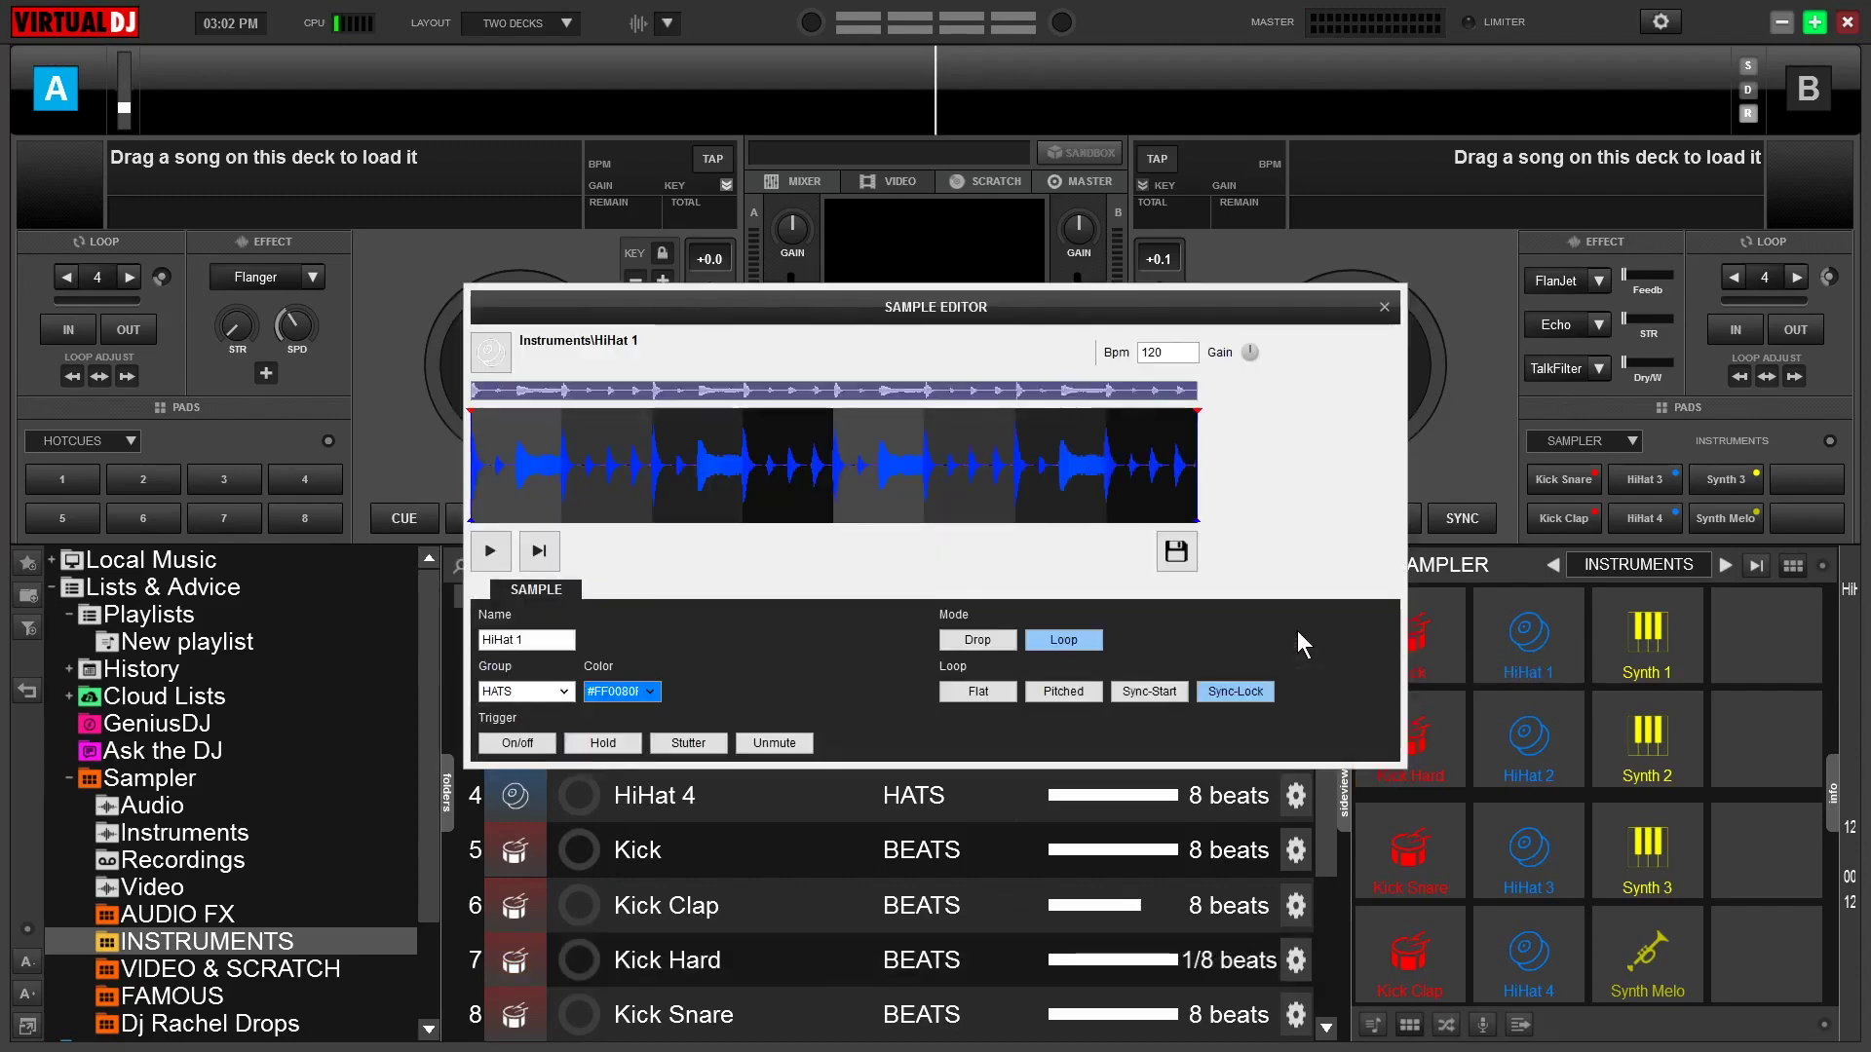
left_click(1383, 314)
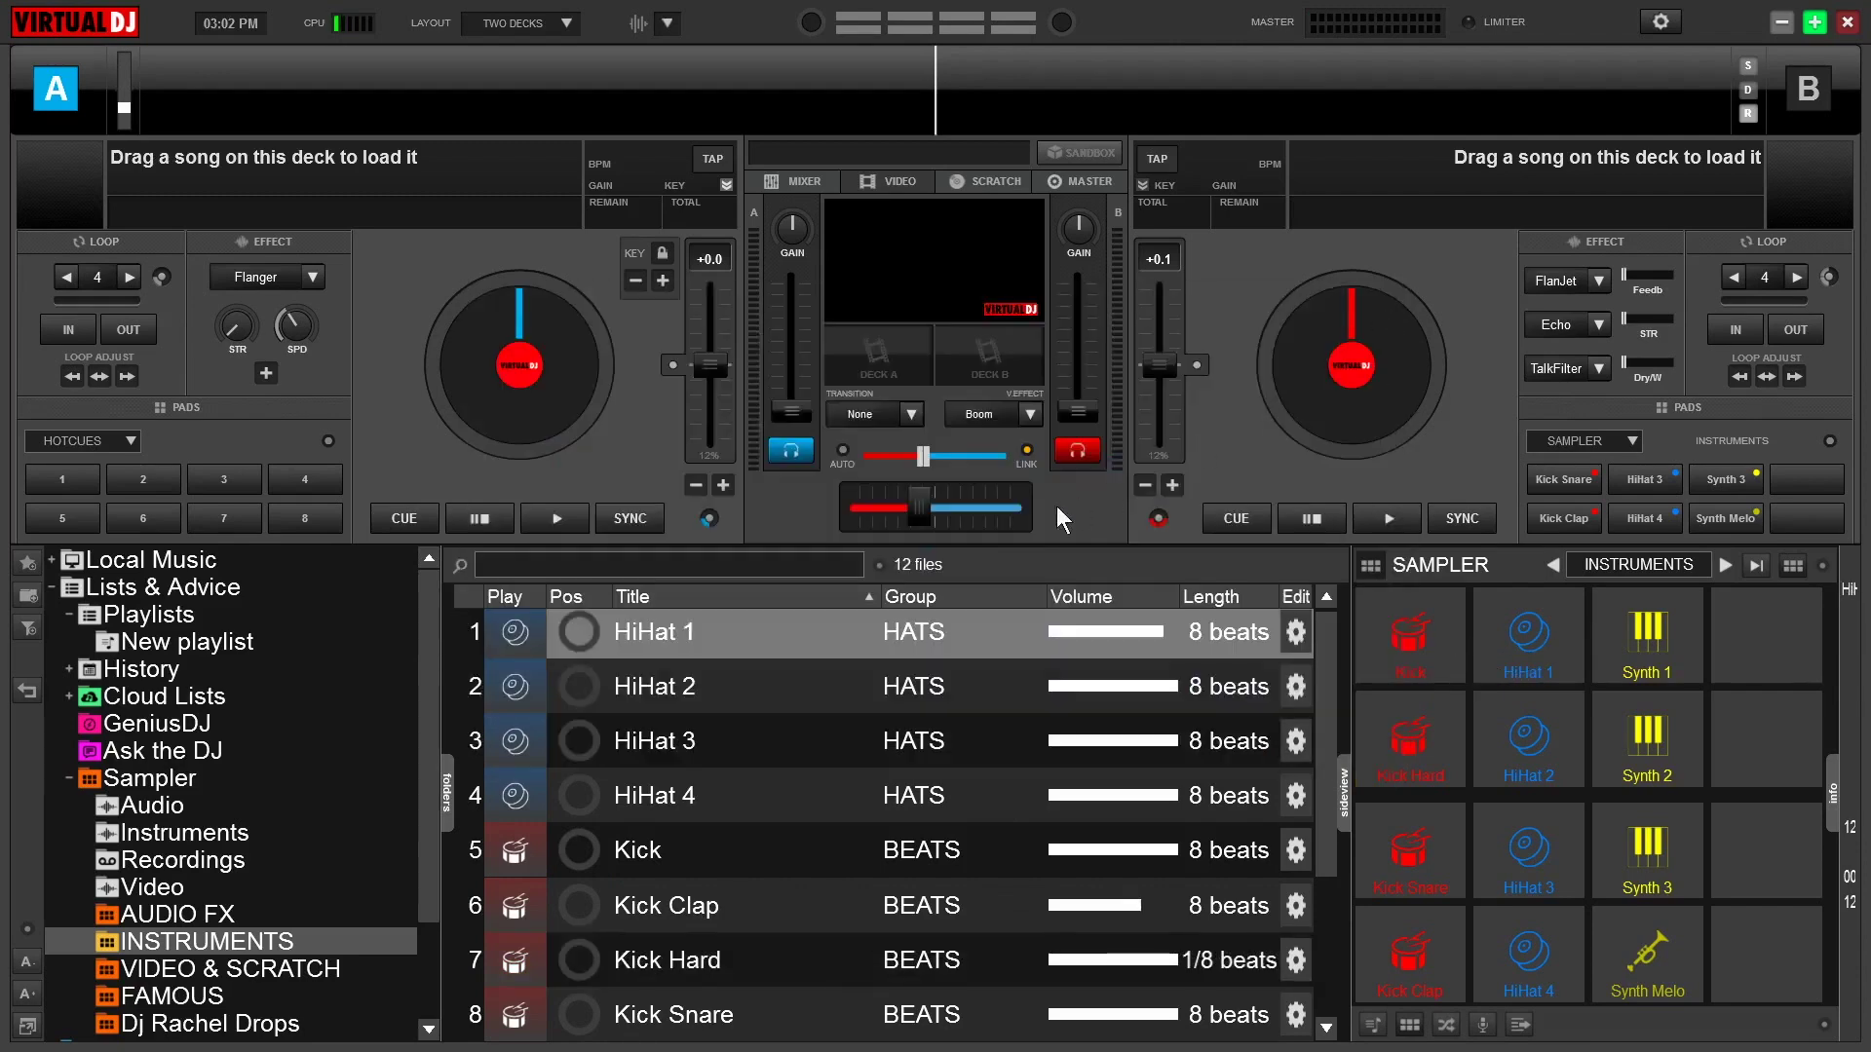
left_click(869, 599)
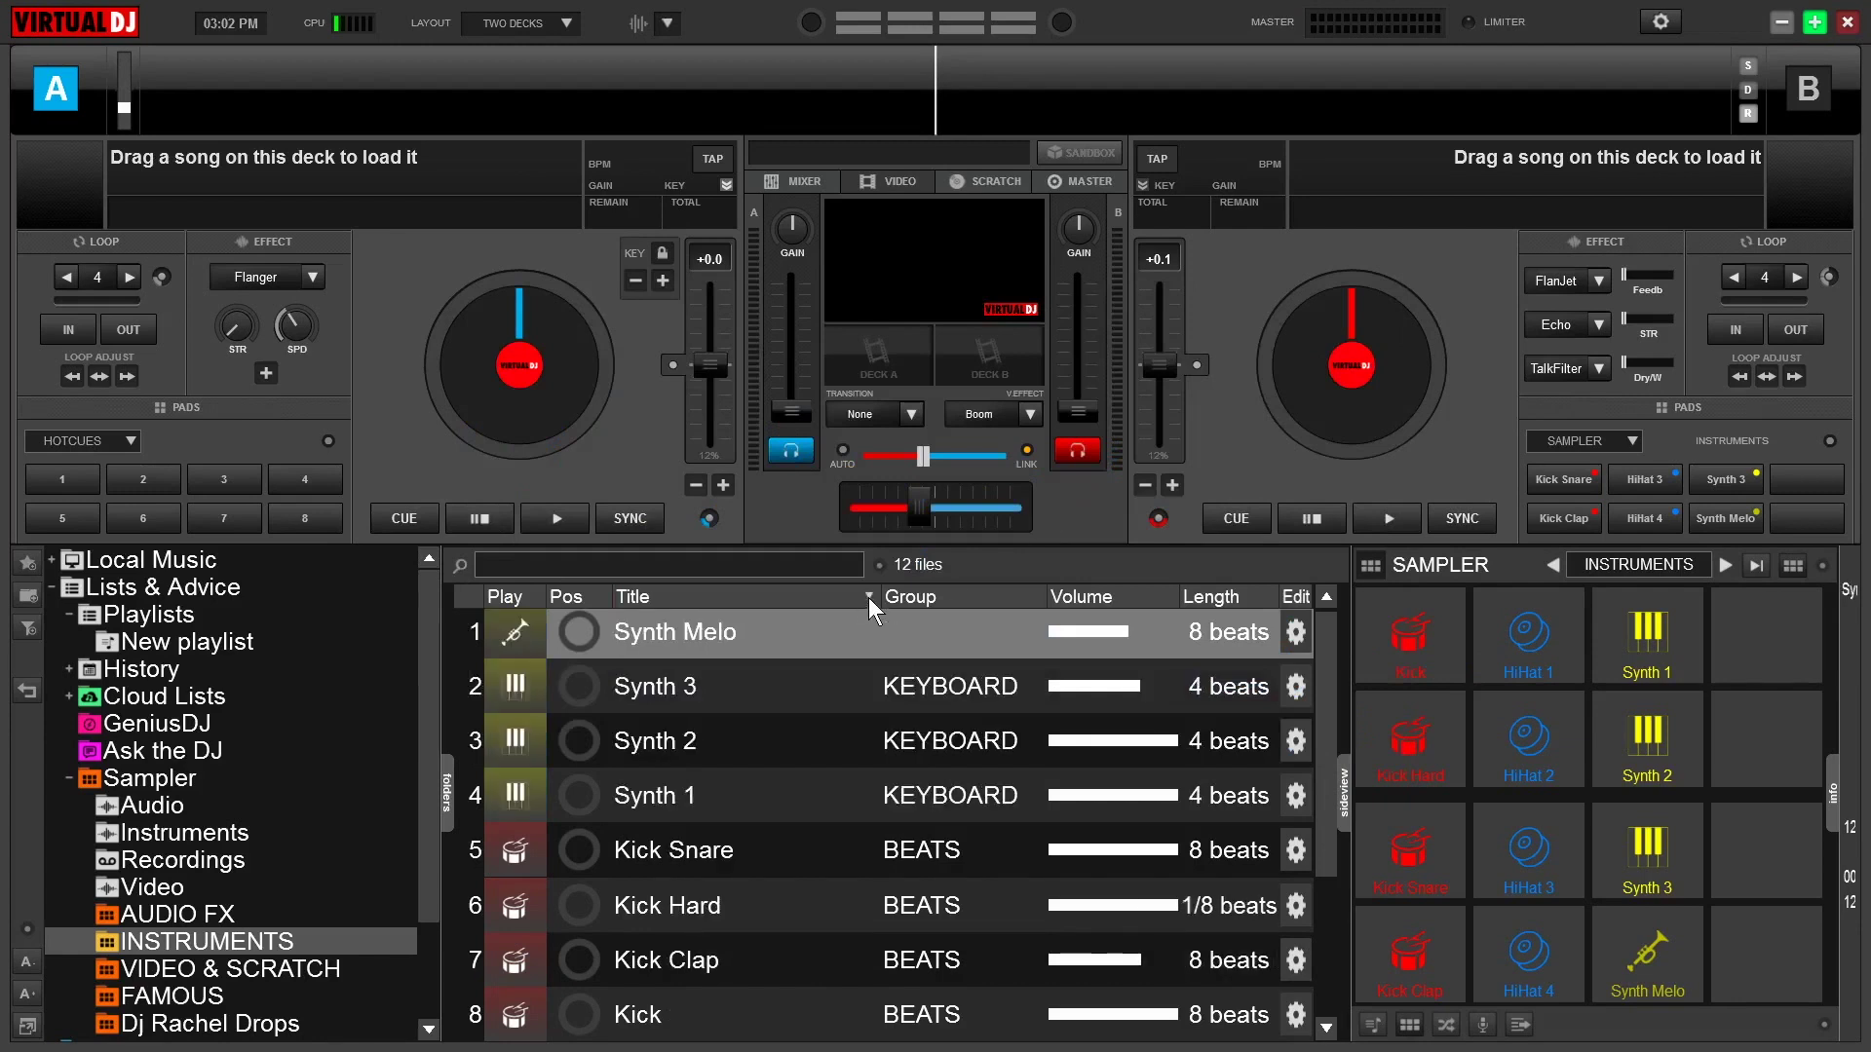
left_click(869, 599)
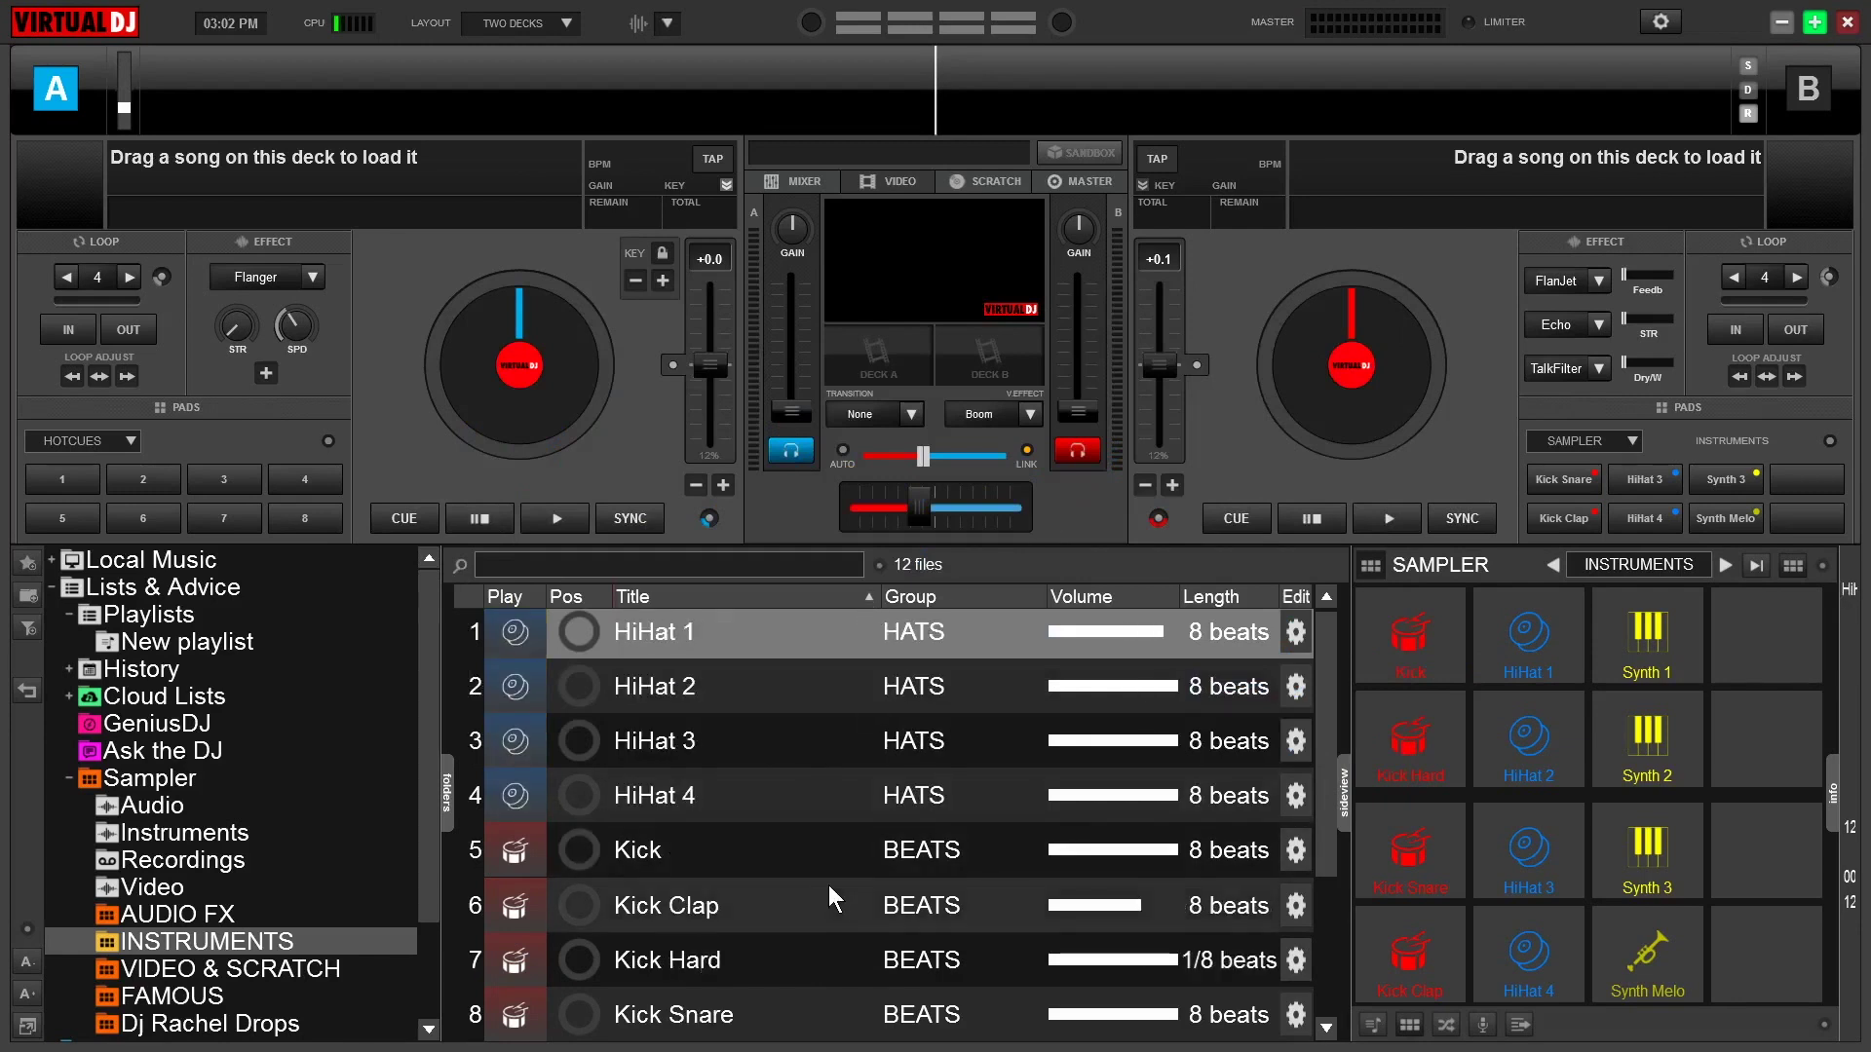